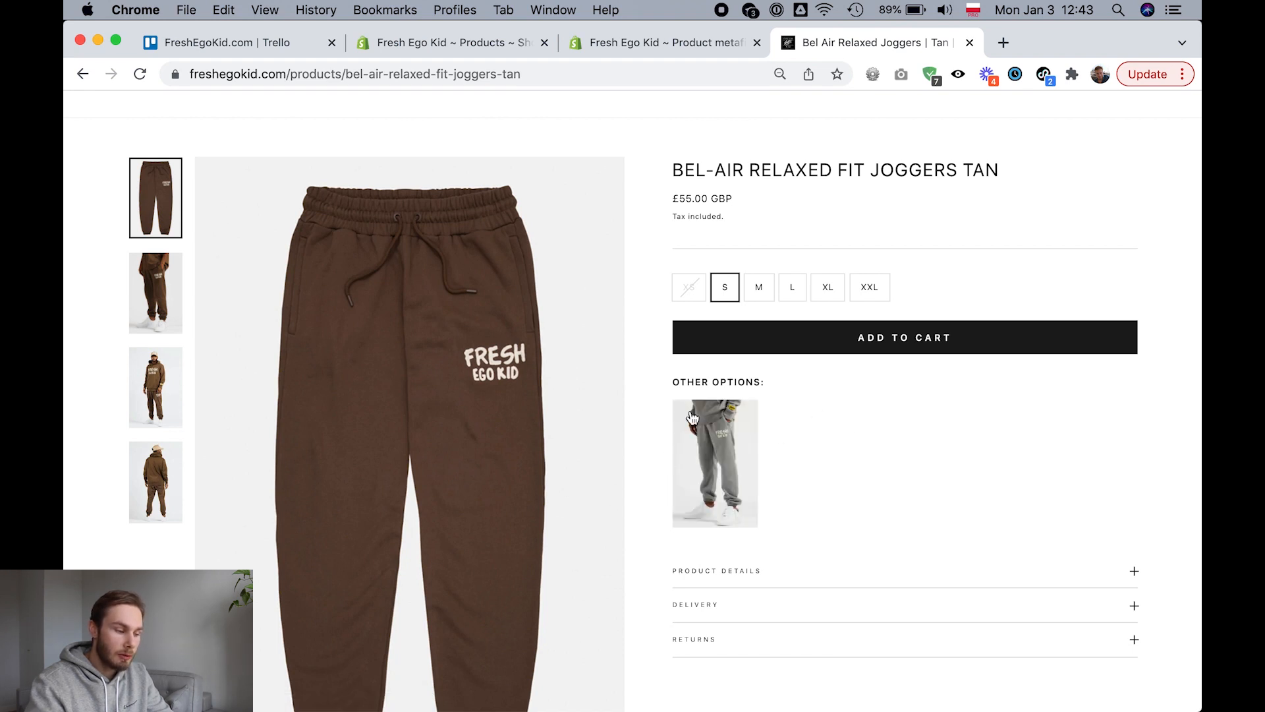
Check the Other Options section on the tan joggers' store page, and view the product's Metafields section in the Shopify admin.
scroll(651, 328, up, 2)
scroll(651, 328, down, 3)
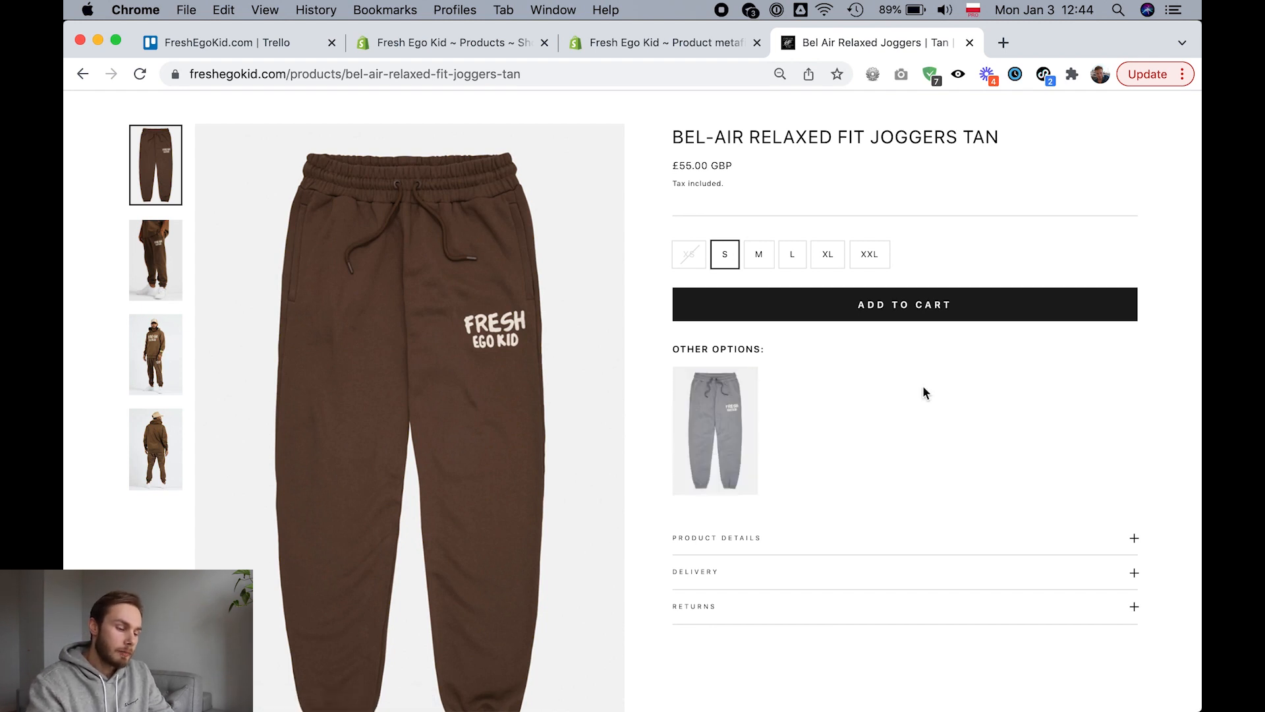
scroll(923, 393, down, 1)
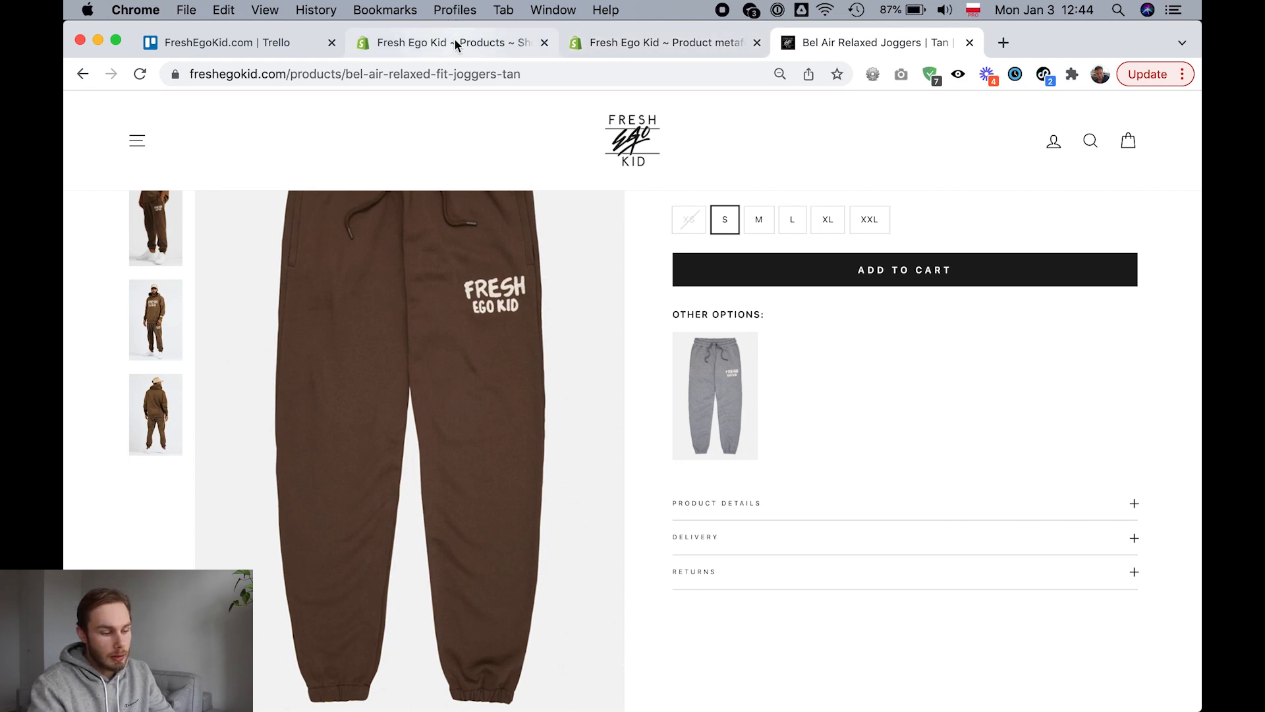
click(456, 41)
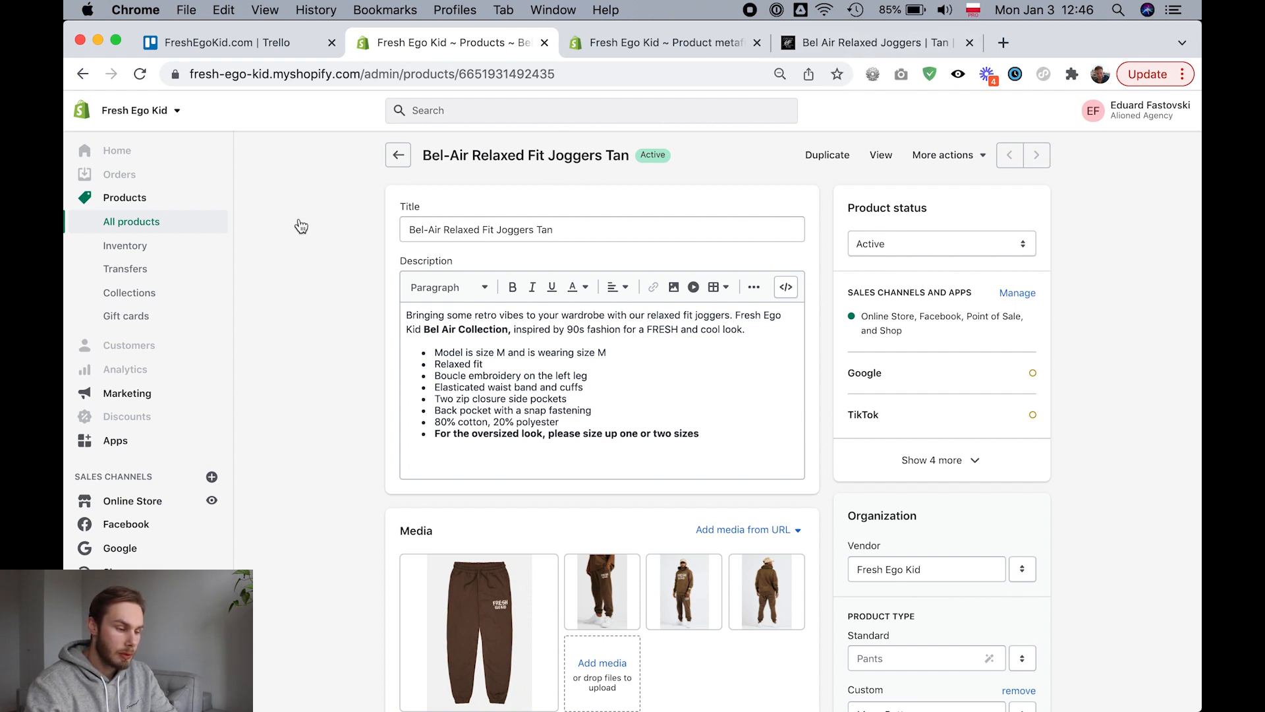
scroll(285, 373, down, 20)
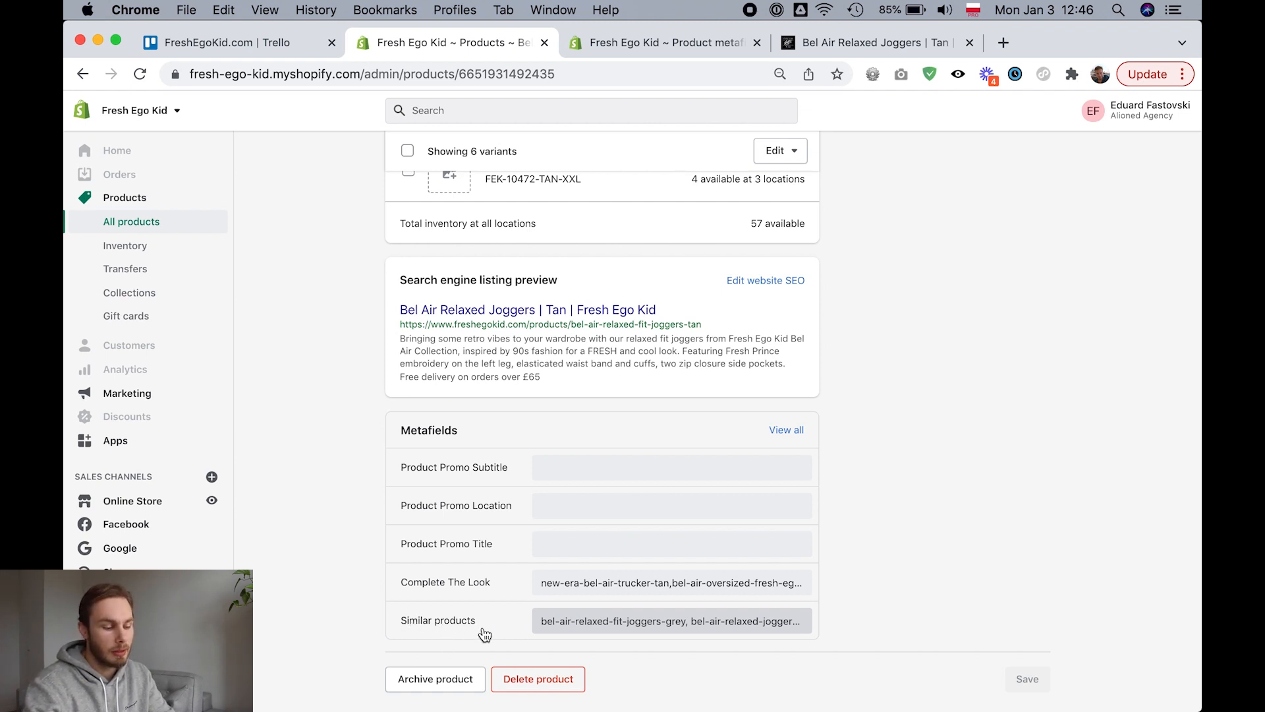
Compare the product handles in the Similar products metafield with the Other Options section on the live joggers page.
click(882, 42)
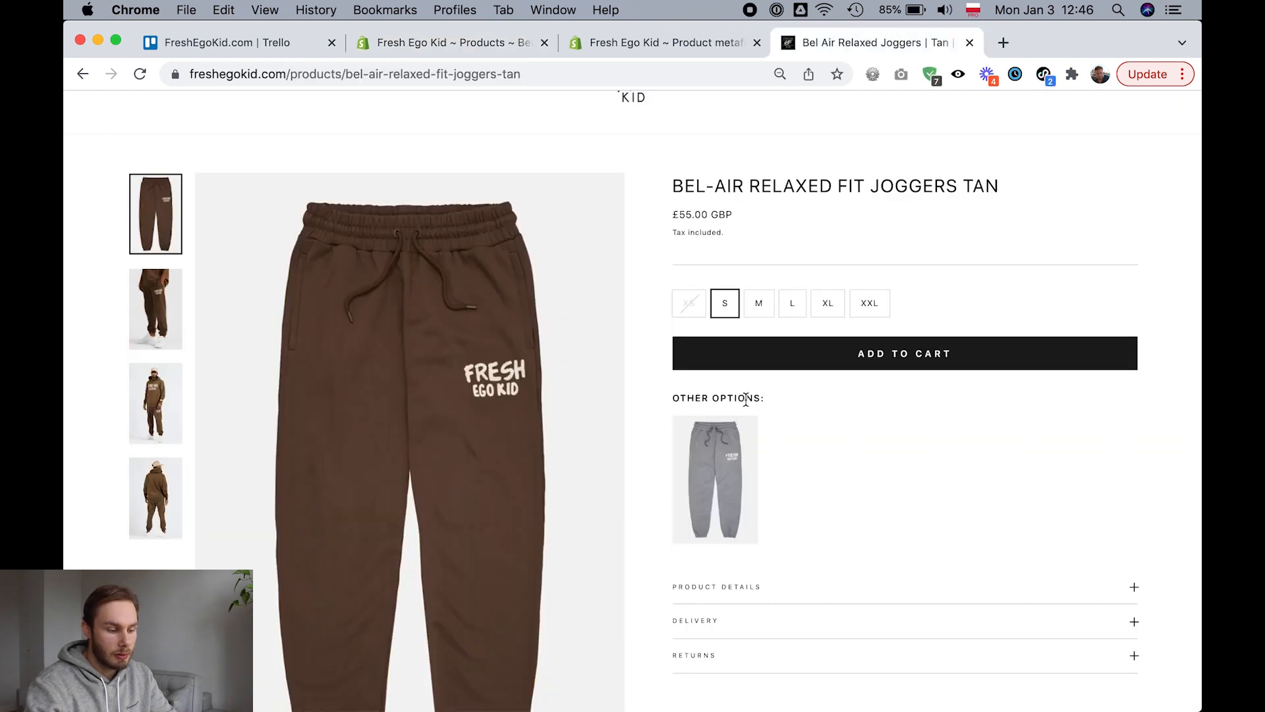
click(461, 42)
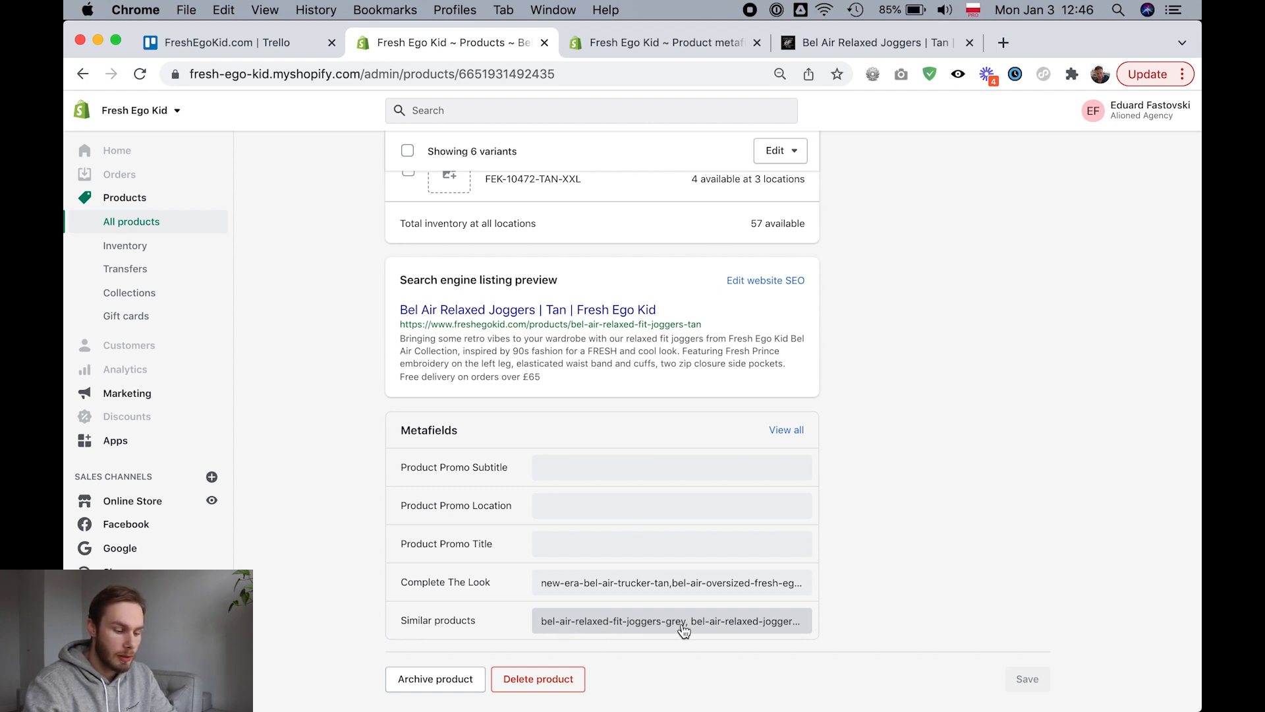
click(883, 42)
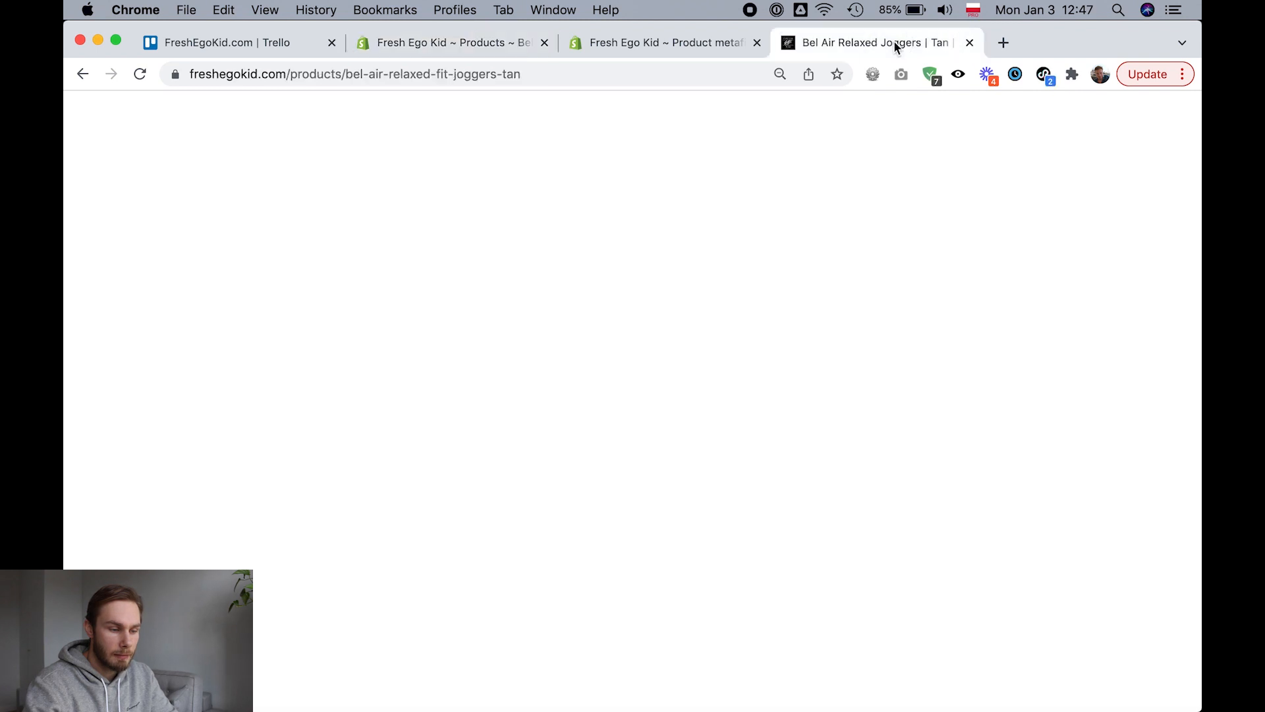
click(443, 42)
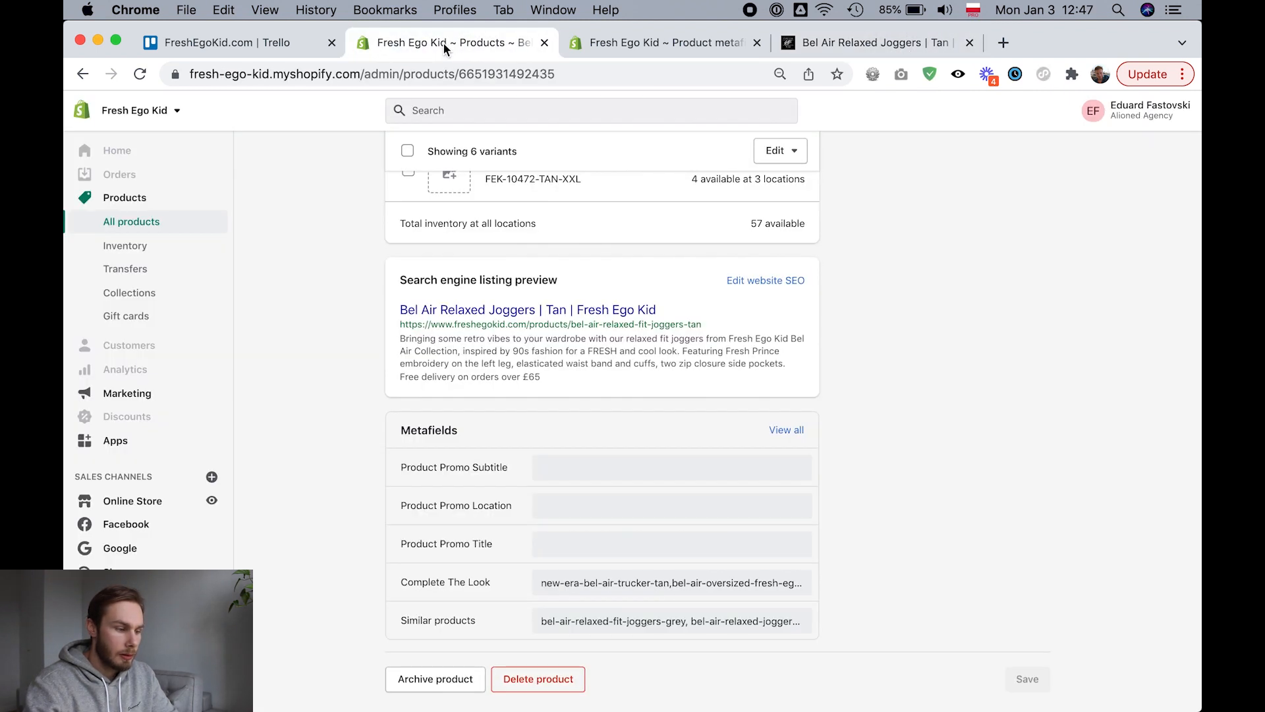
click(721, 630)
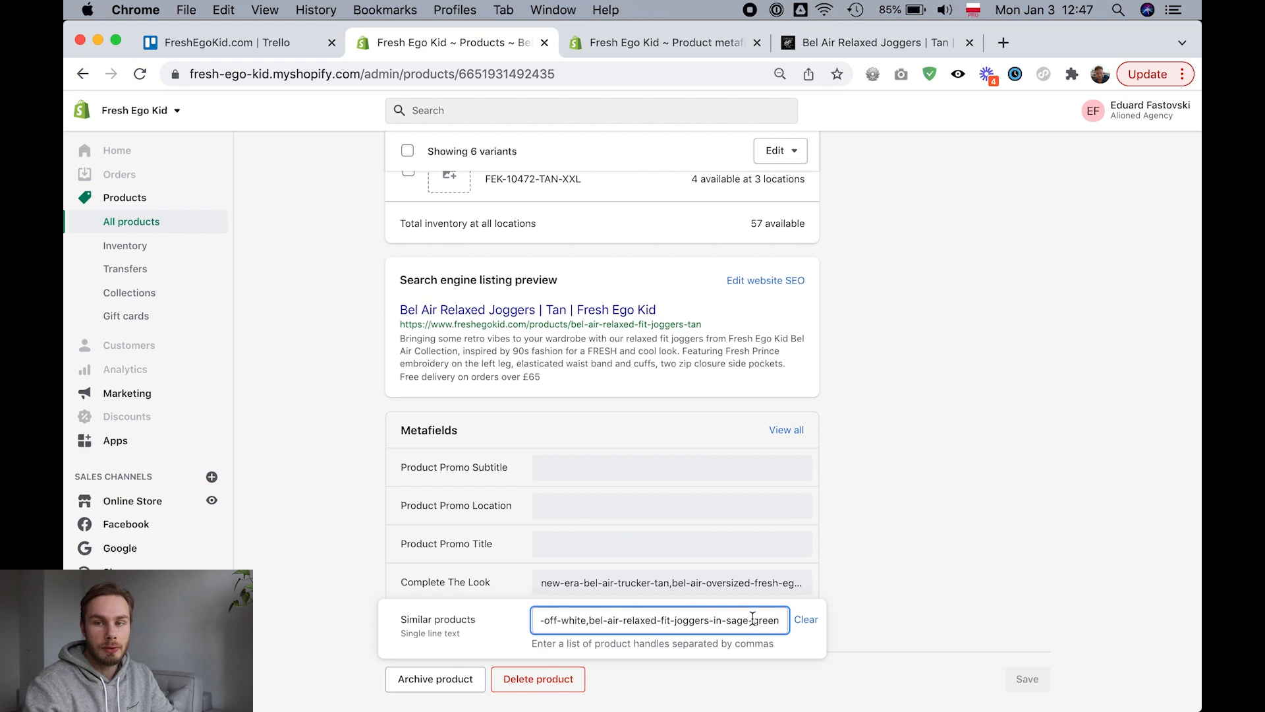
click(849, 43)
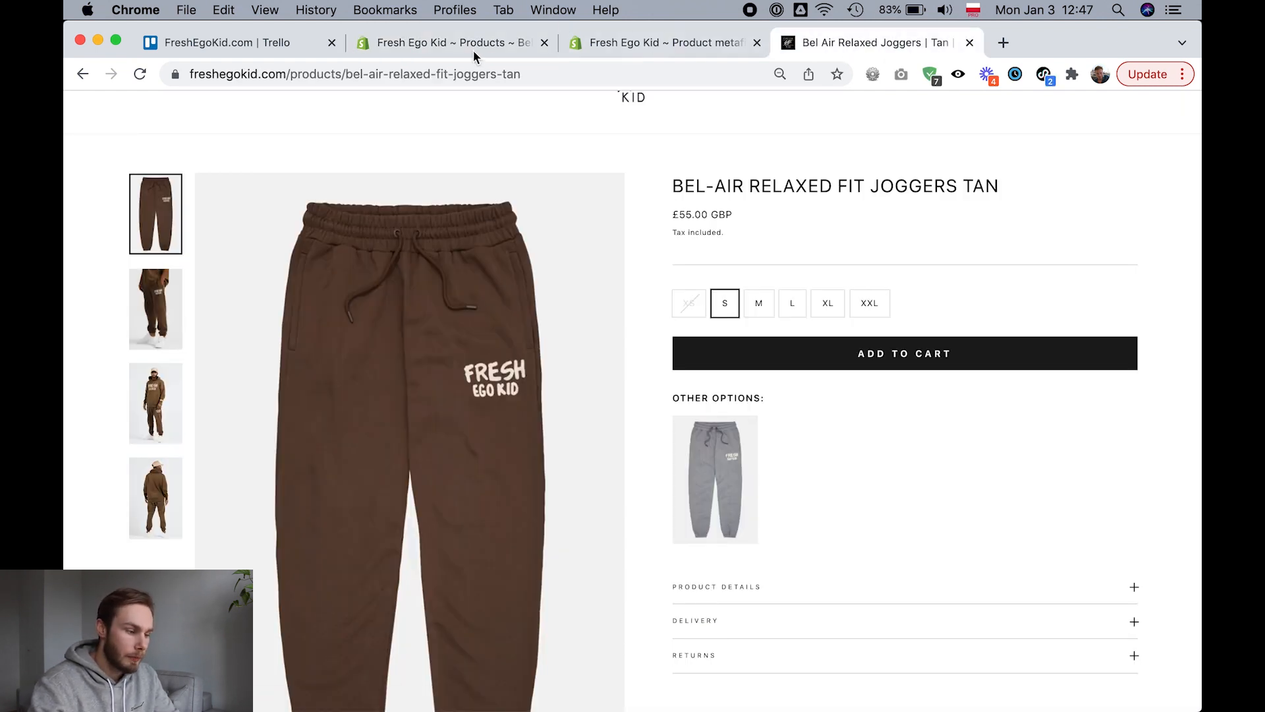
key(super+2)
click(316, 613)
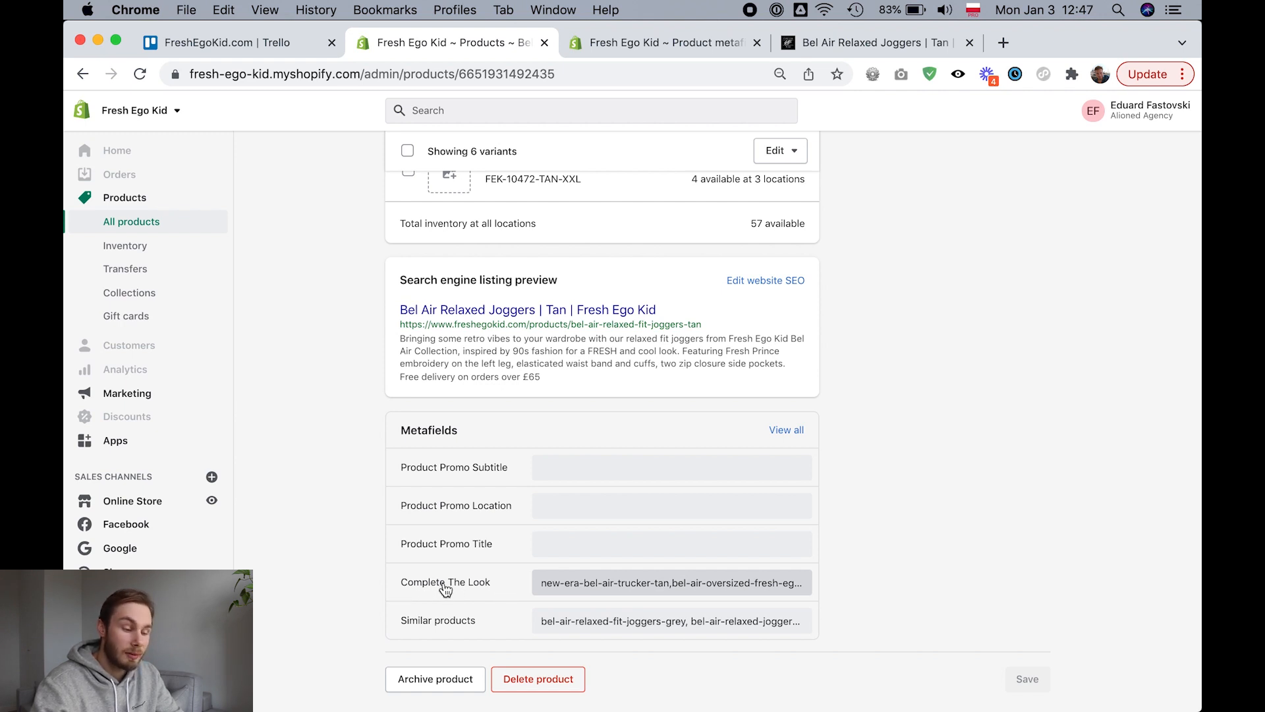
Examine the Complete the Look section on the live Bel-Air Relaxed Fit Joggers Tan page.
key(super+4)
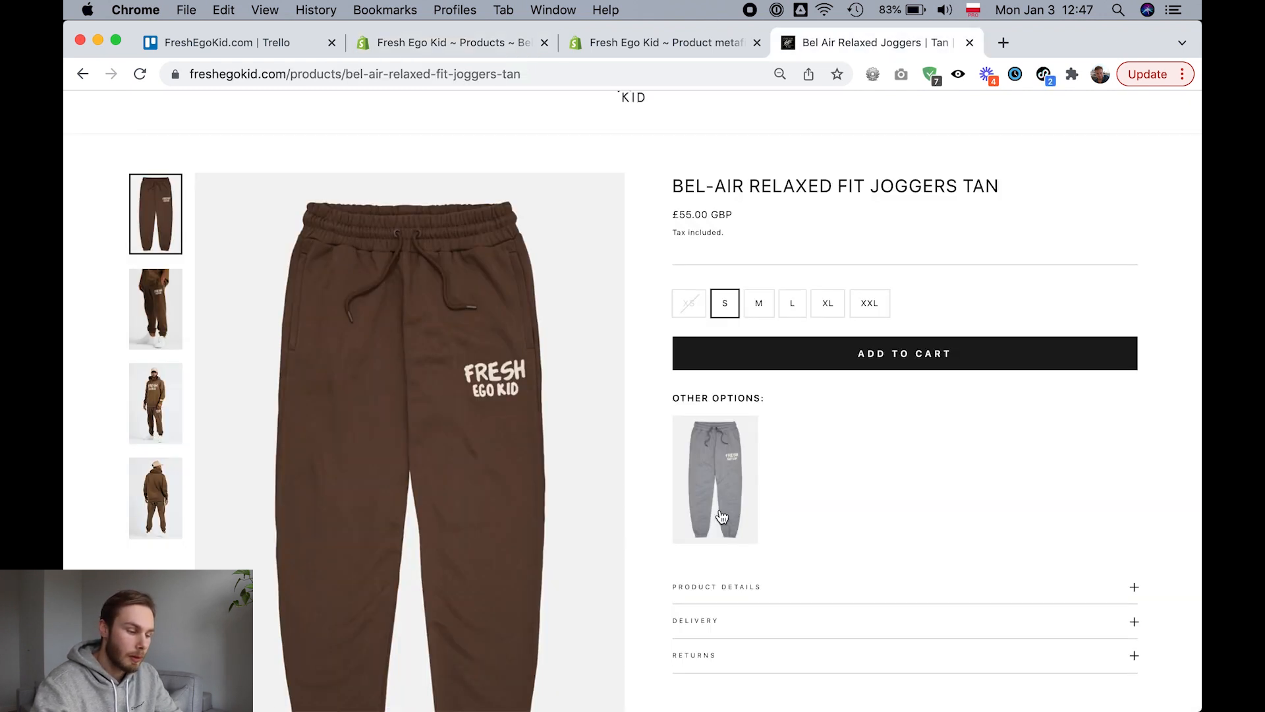
scroll(723, 516, down, 8)
scroll(722, 517, down, 2)
scroll(72, 376, down, 3)
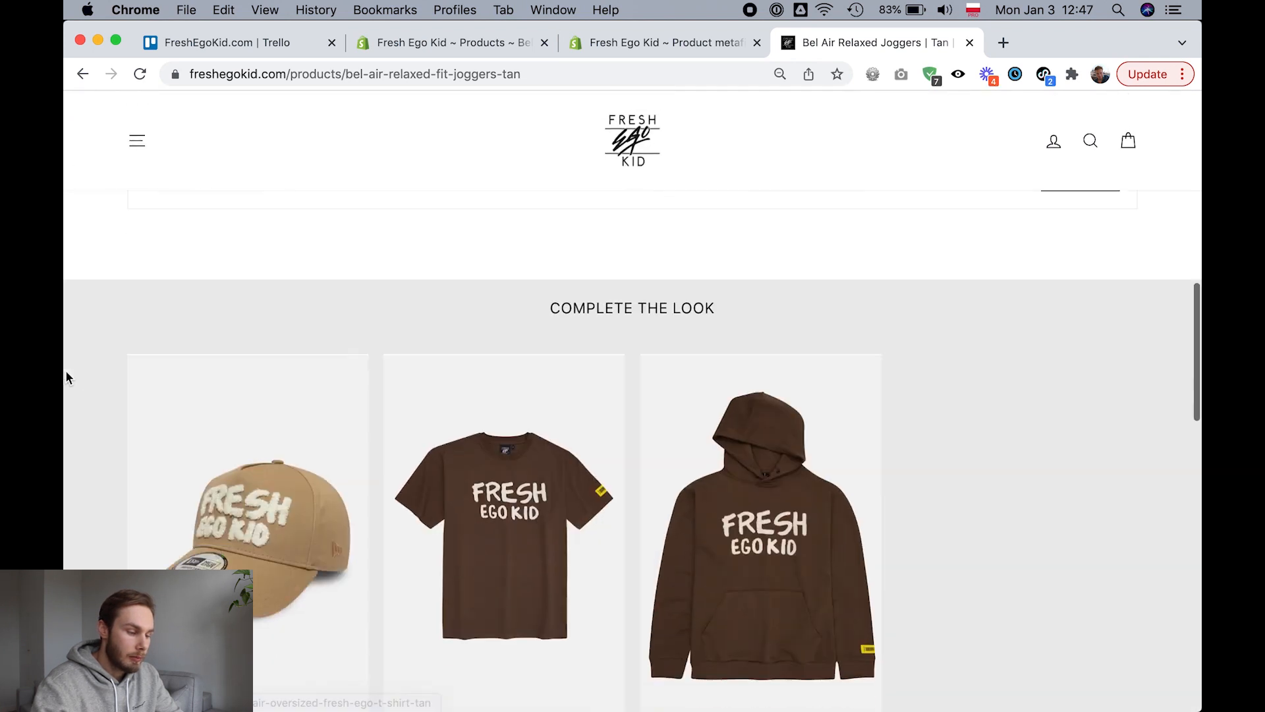
scroll(66, 372, up, 13)
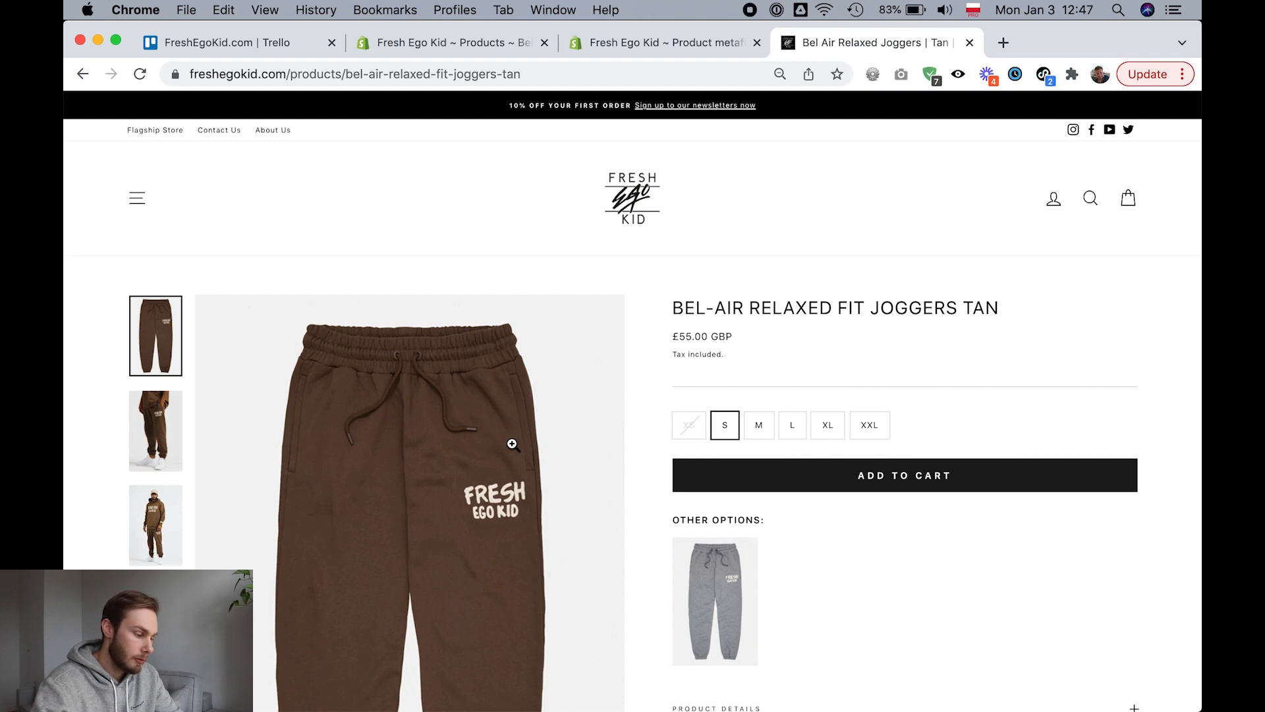
scroll(513, 445, down, 3)
scroll(513, 445, down, 3)
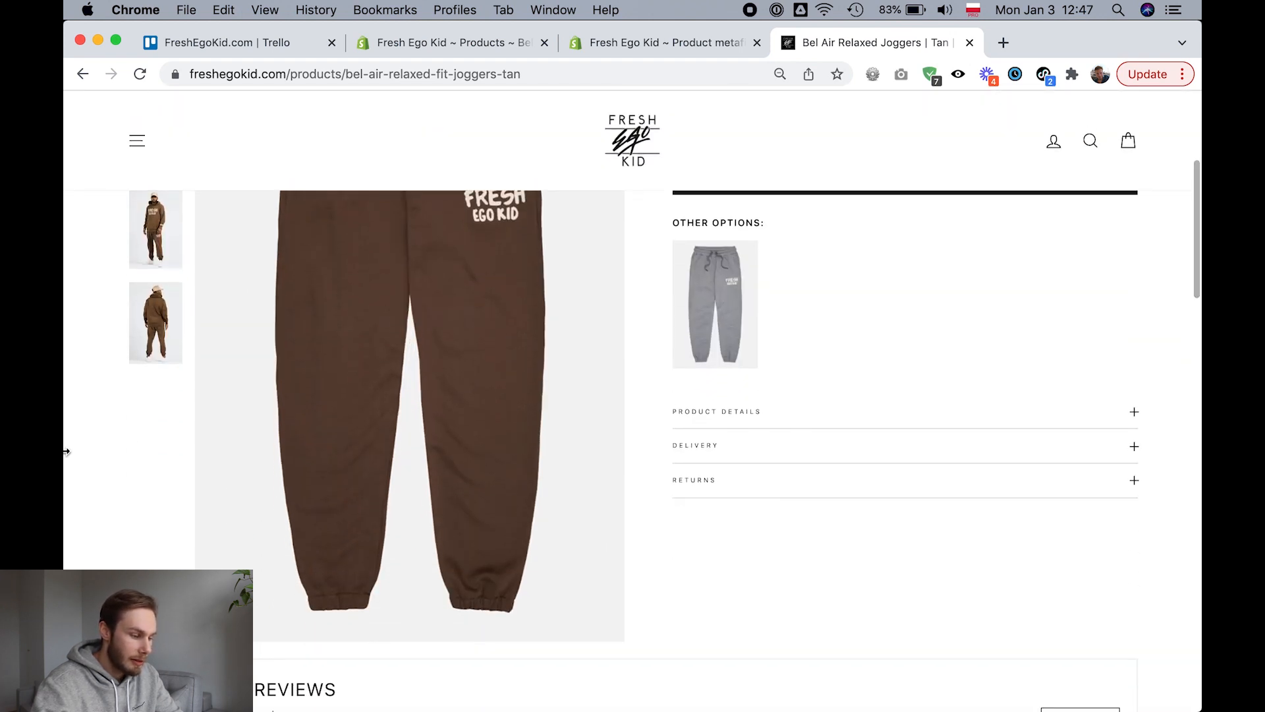
scroll(66, 452, down, 2)
scroll(66, 452, down, 9)
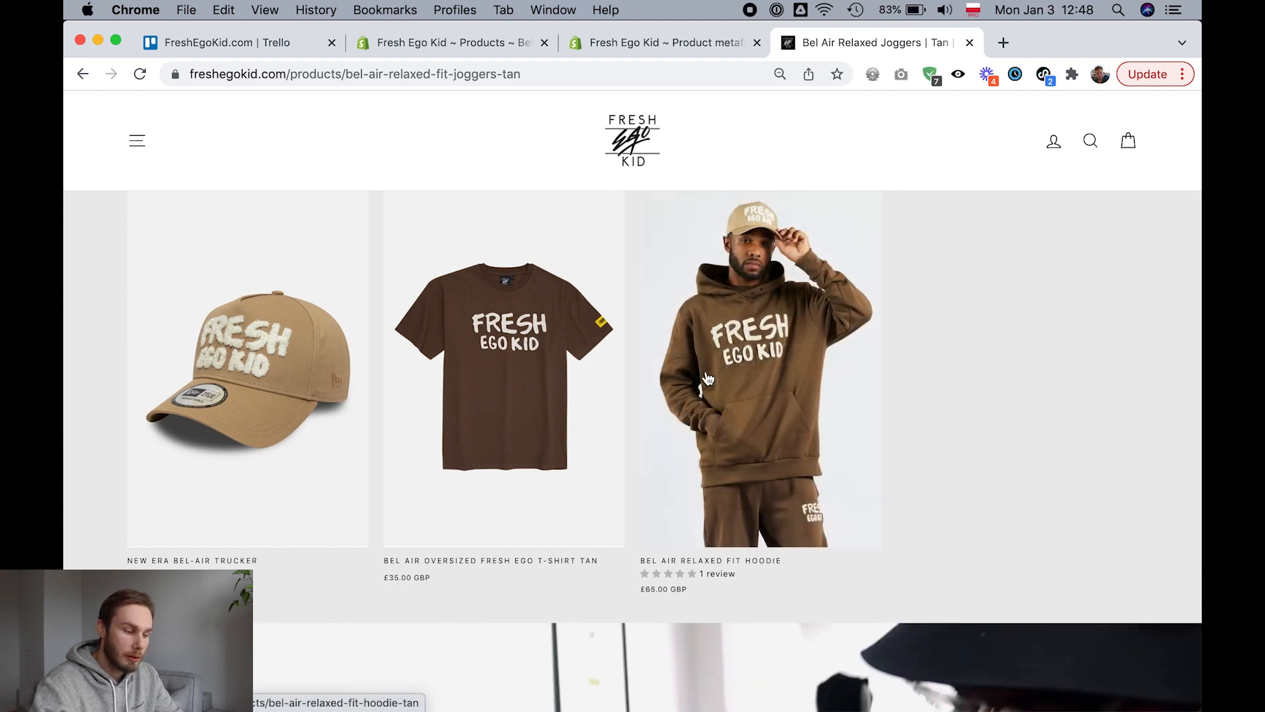
scroll(68, 369, up, 1)
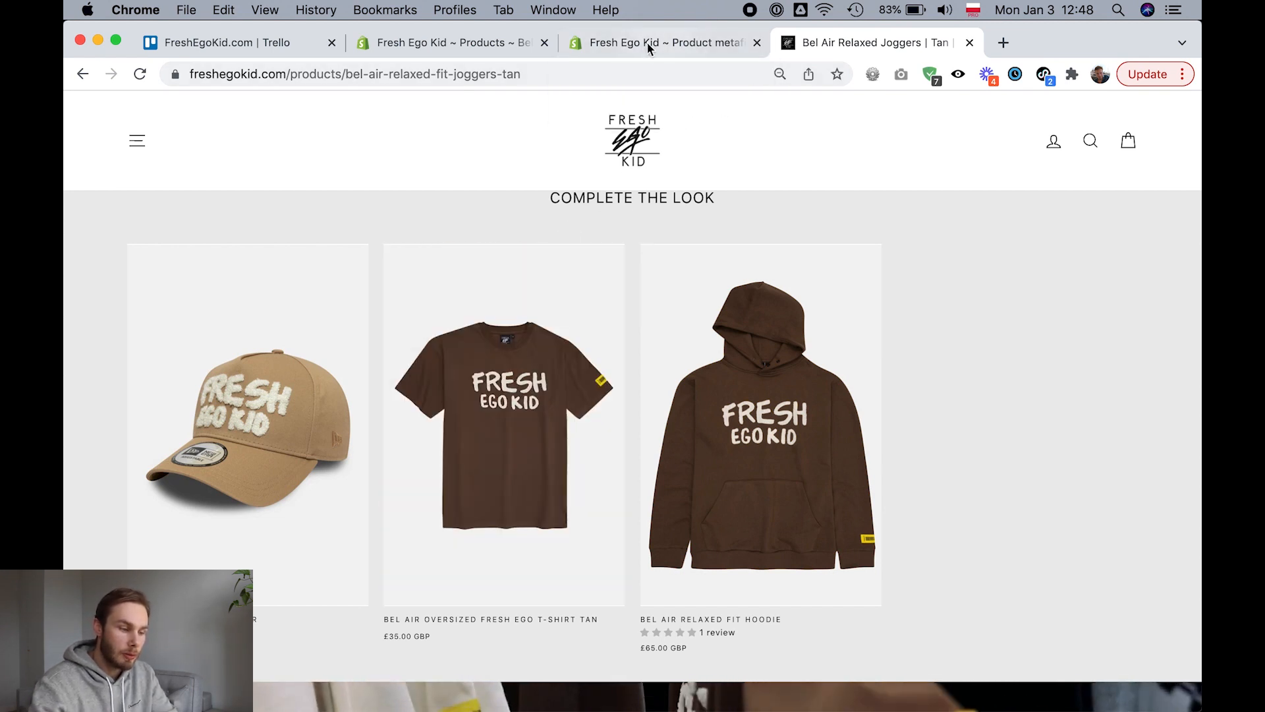
Inspect the product handles in the joggers' Complete The Look metafield in the Shopify admin without changing them.
click(643, 47)
click(482, 49)
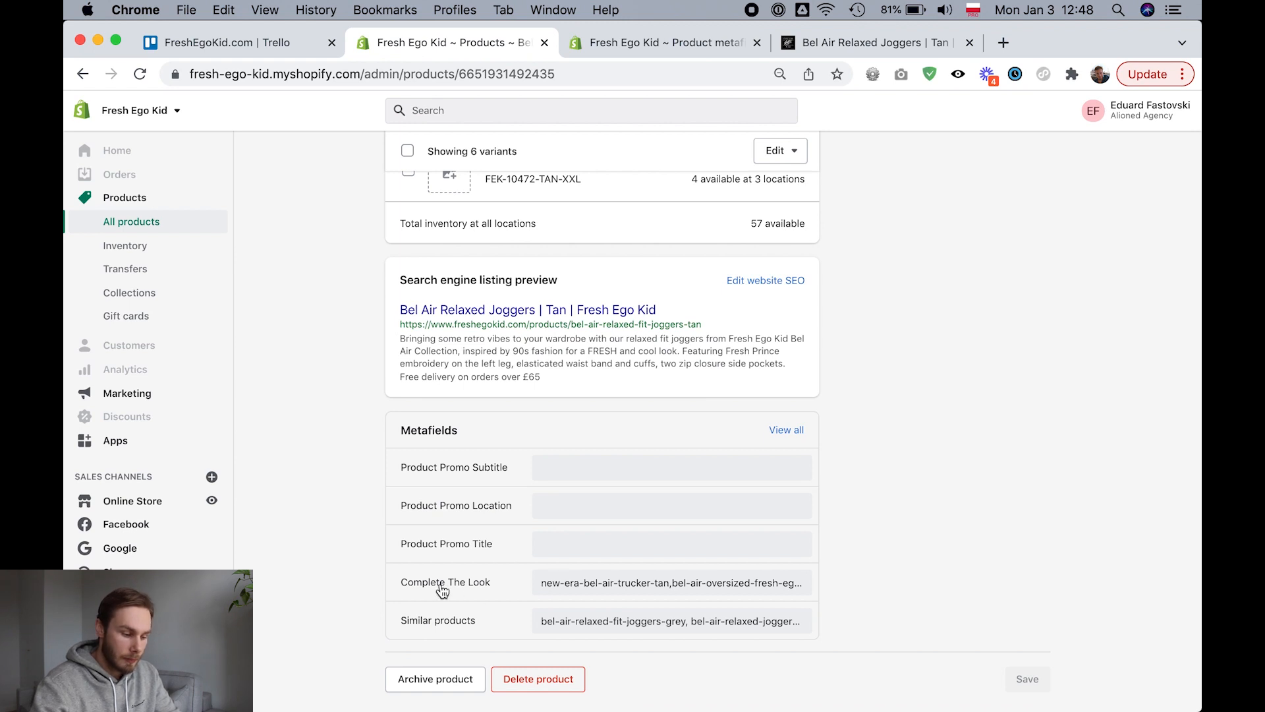
click(673, 590)
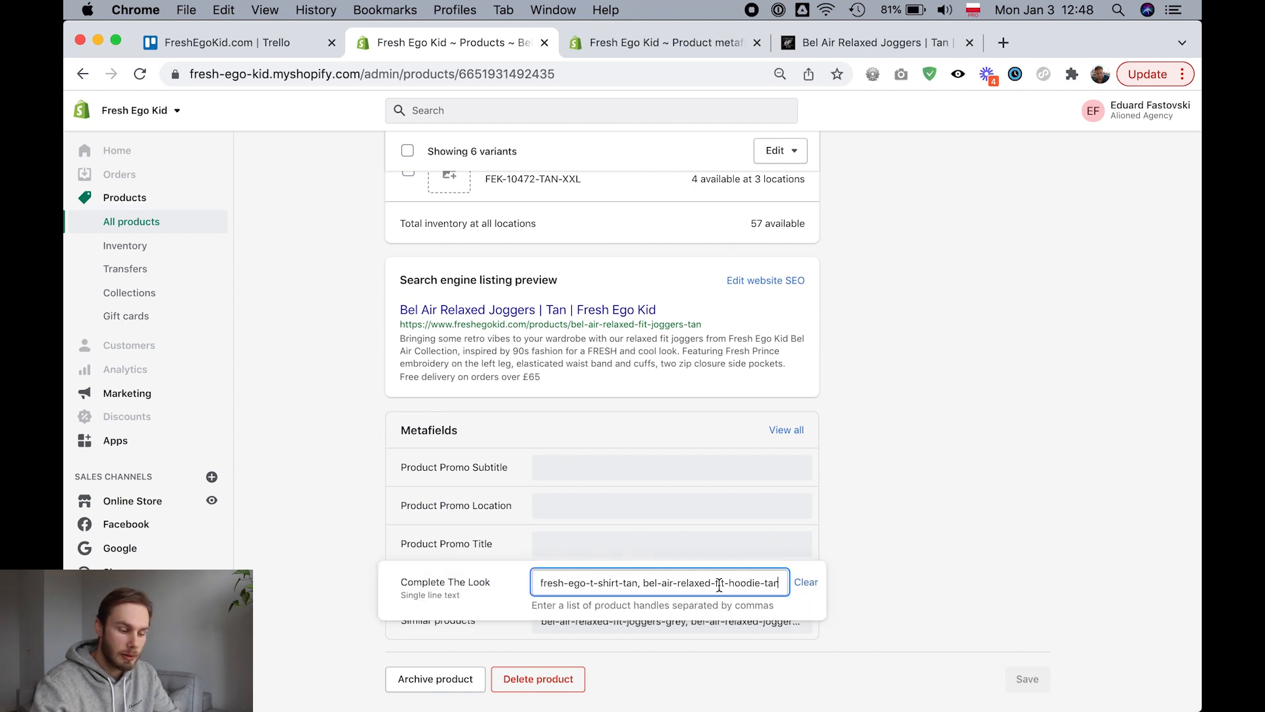
click(986, 529)
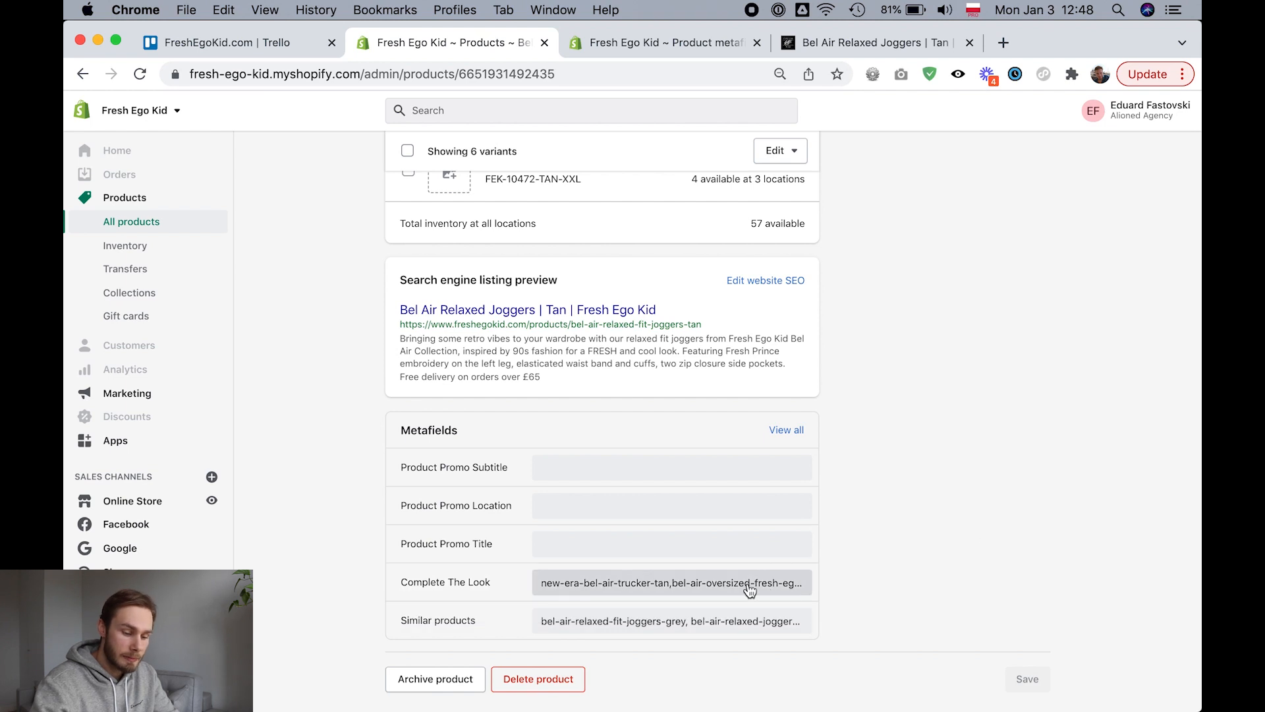
scroll(1005, 540, up, 6)
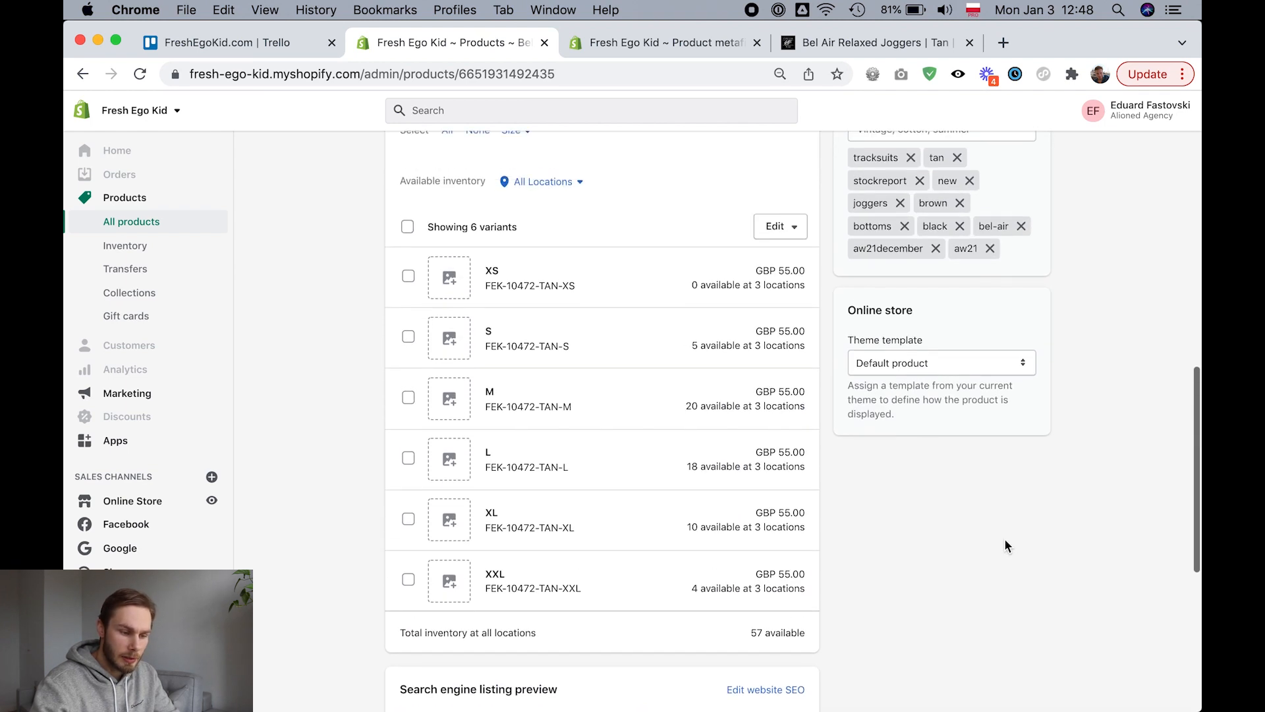
scroll(1006, 540, down, 6)
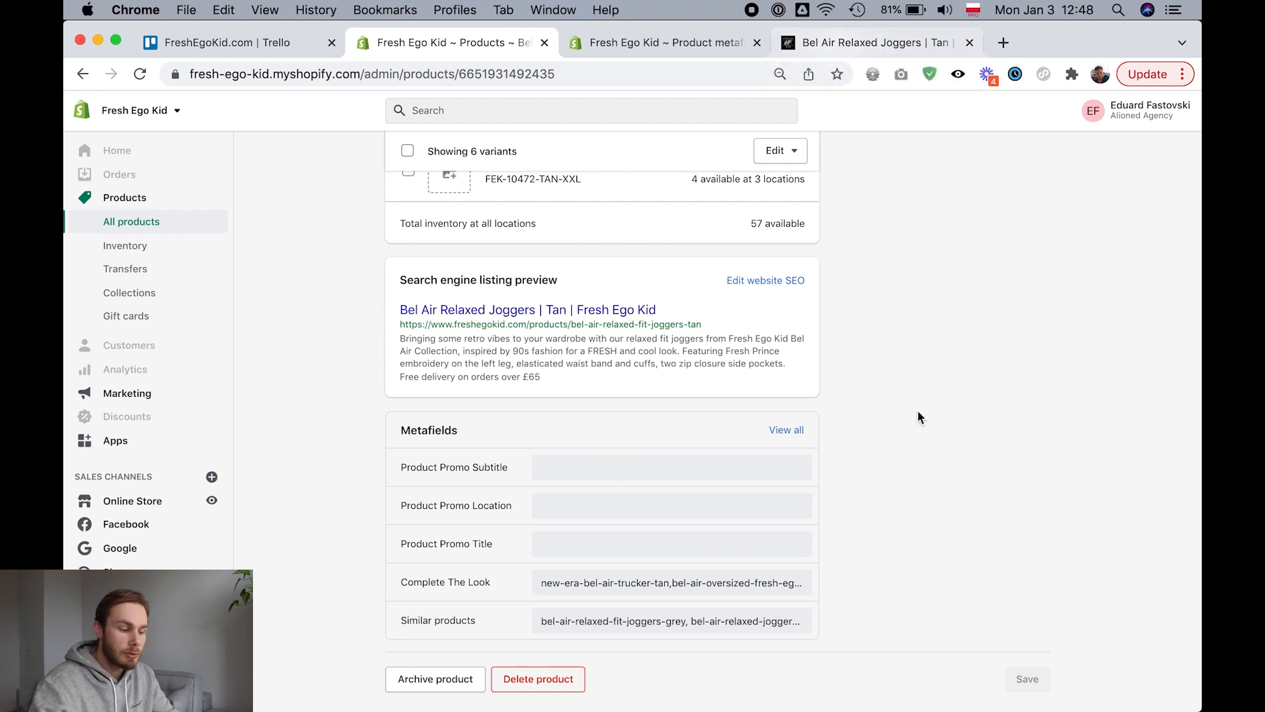
Review where the Other Options and Complete the Look sections sit on the live joggers page.
click(864, 44)
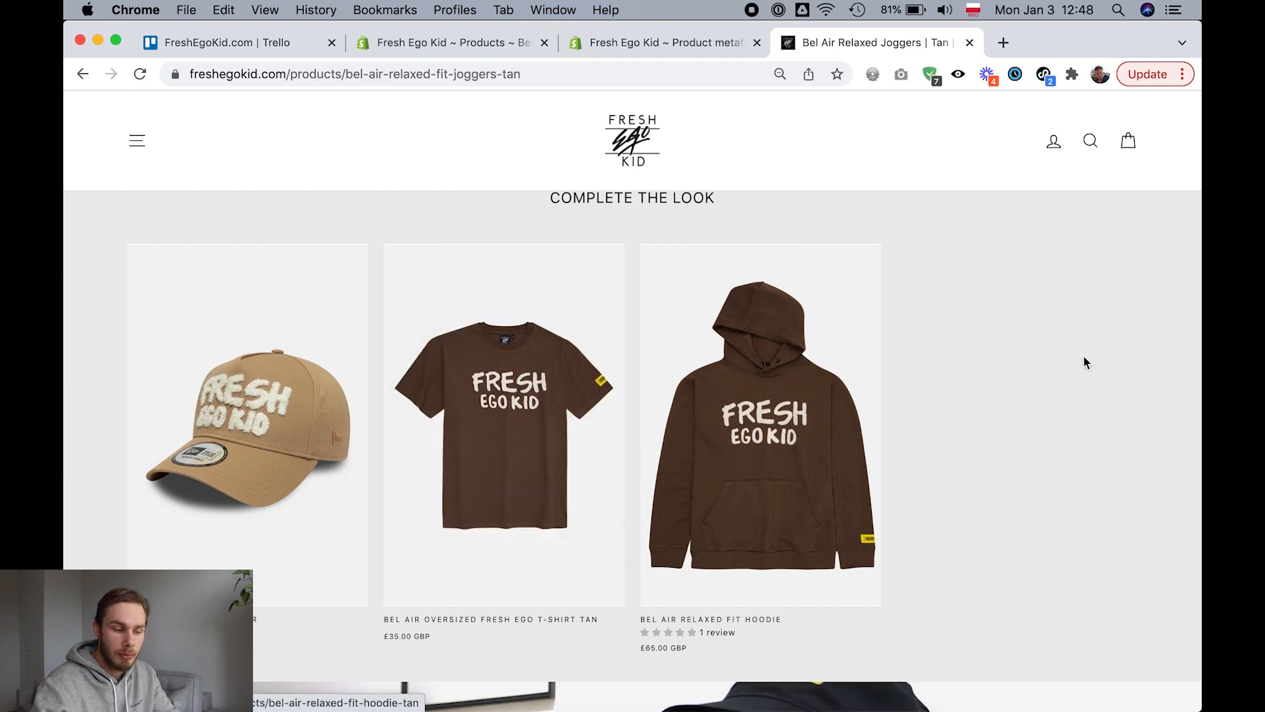
scroll(1087, 363, up, 2)
scroll(1086, 363, up, 10)
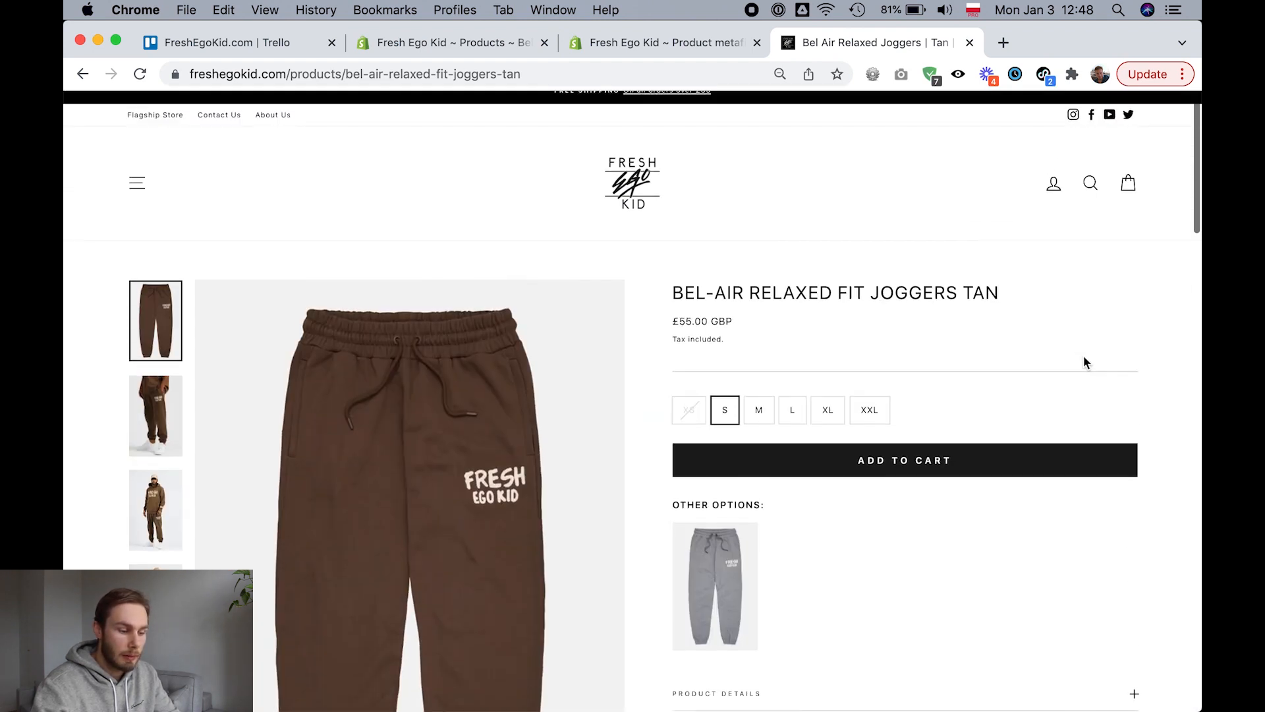
scroll(1086, 363, down, 6)
scroll(1084, 355, down, 3)
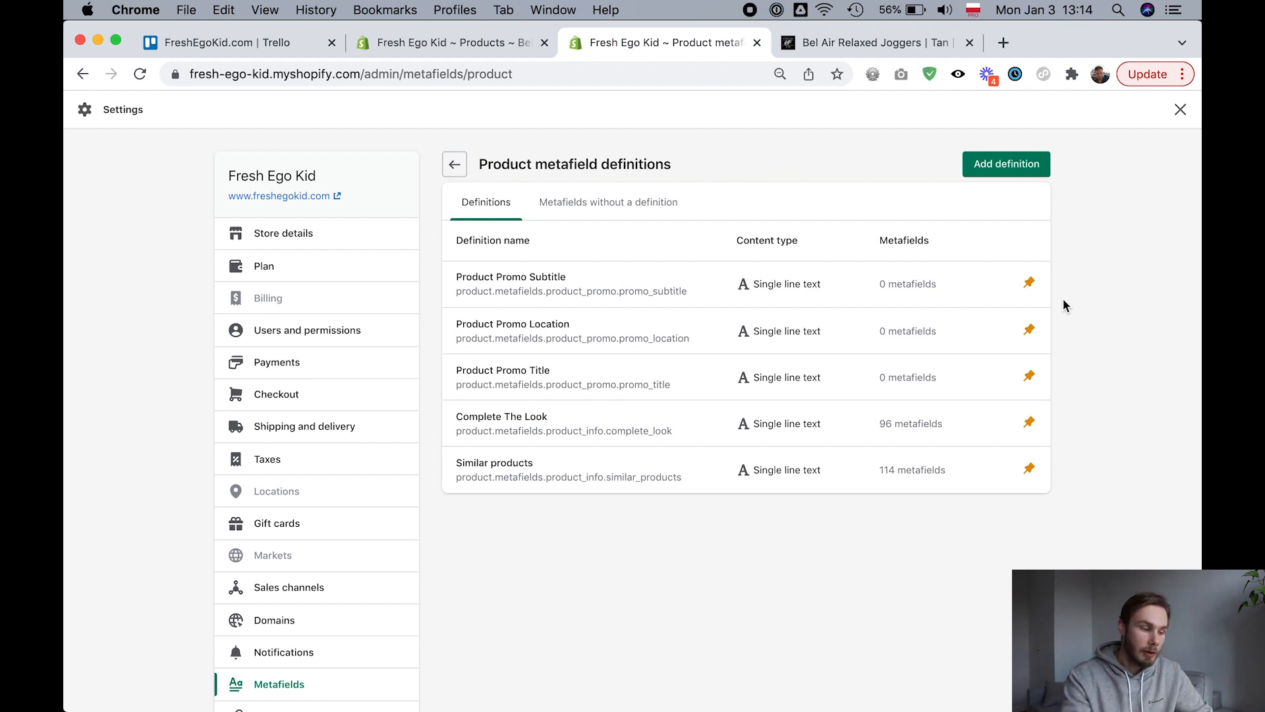
Compare the joggers' metafields in the admin with the product metafield definitions in the store's settings.
click(460, 51)
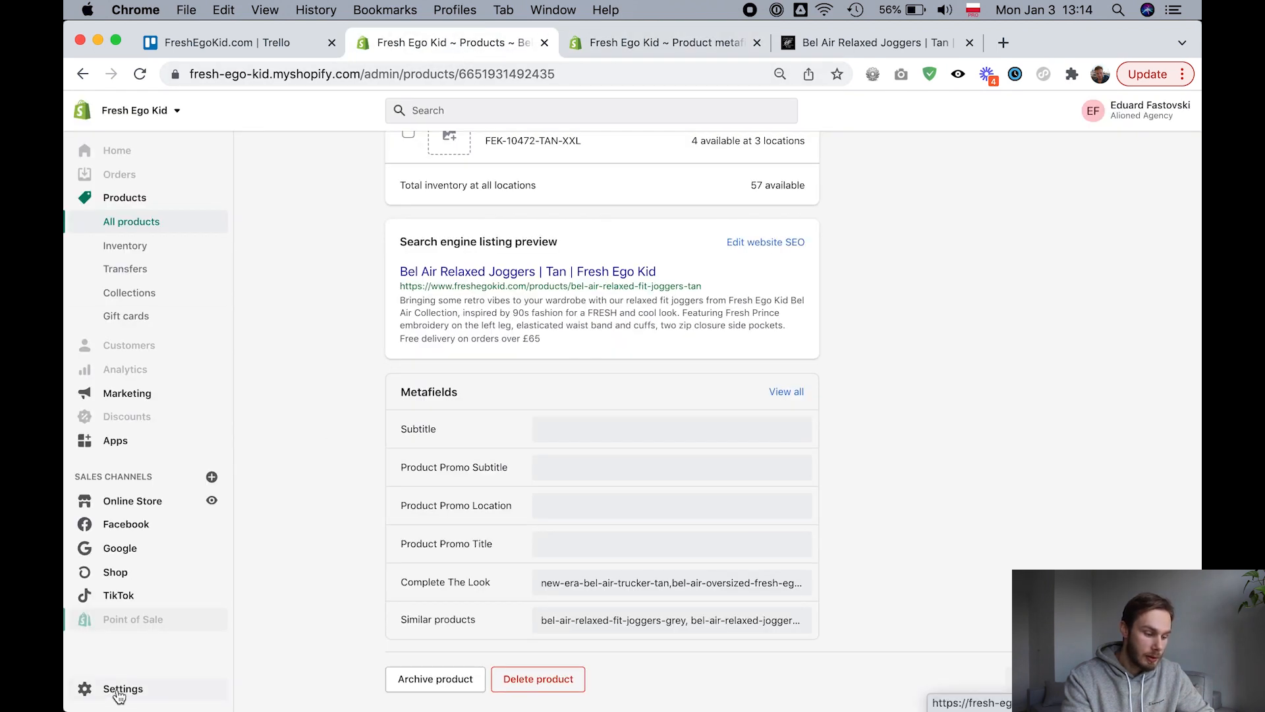
click(673, 45)
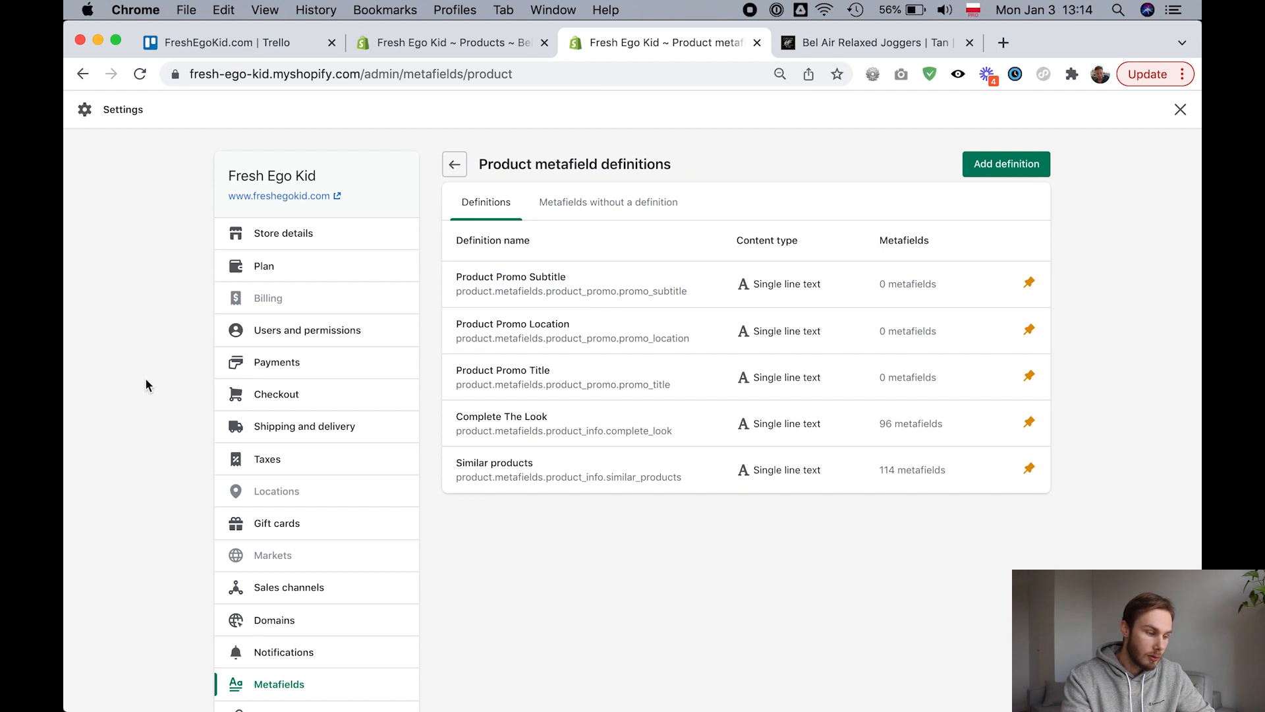
scroll(269, 477, down, 3)
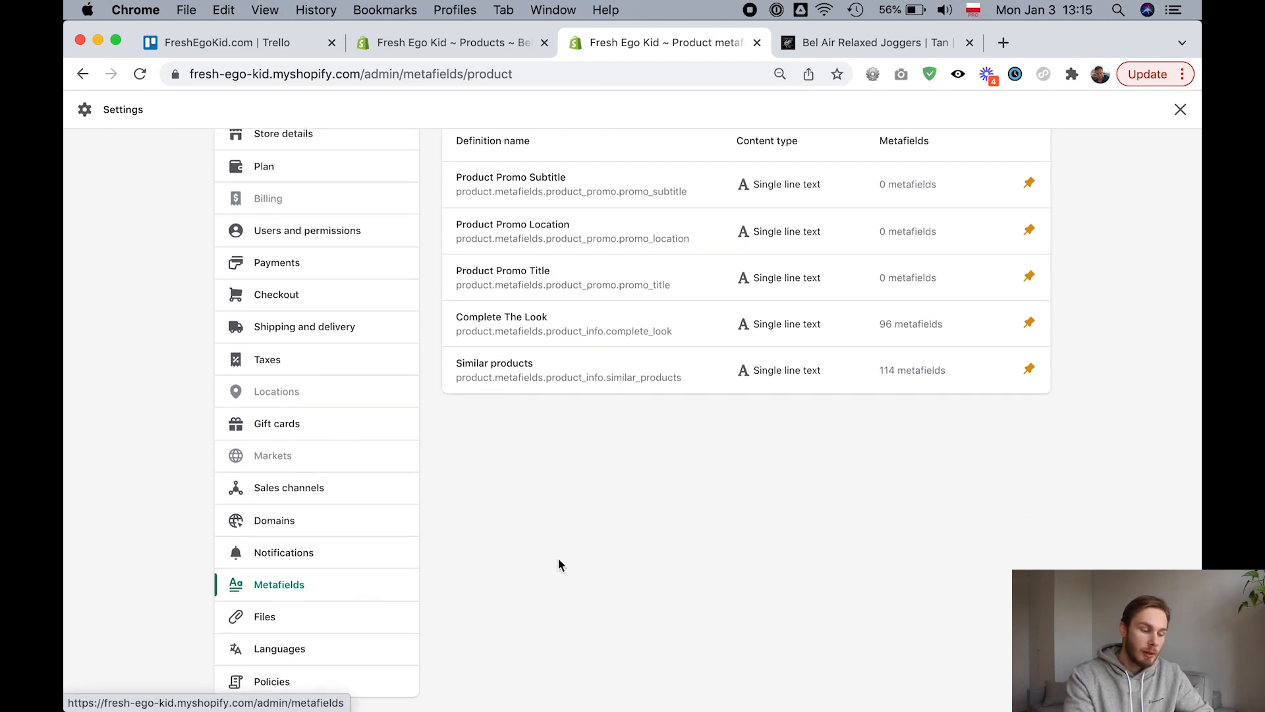
scroll(576, 563, up, 3)
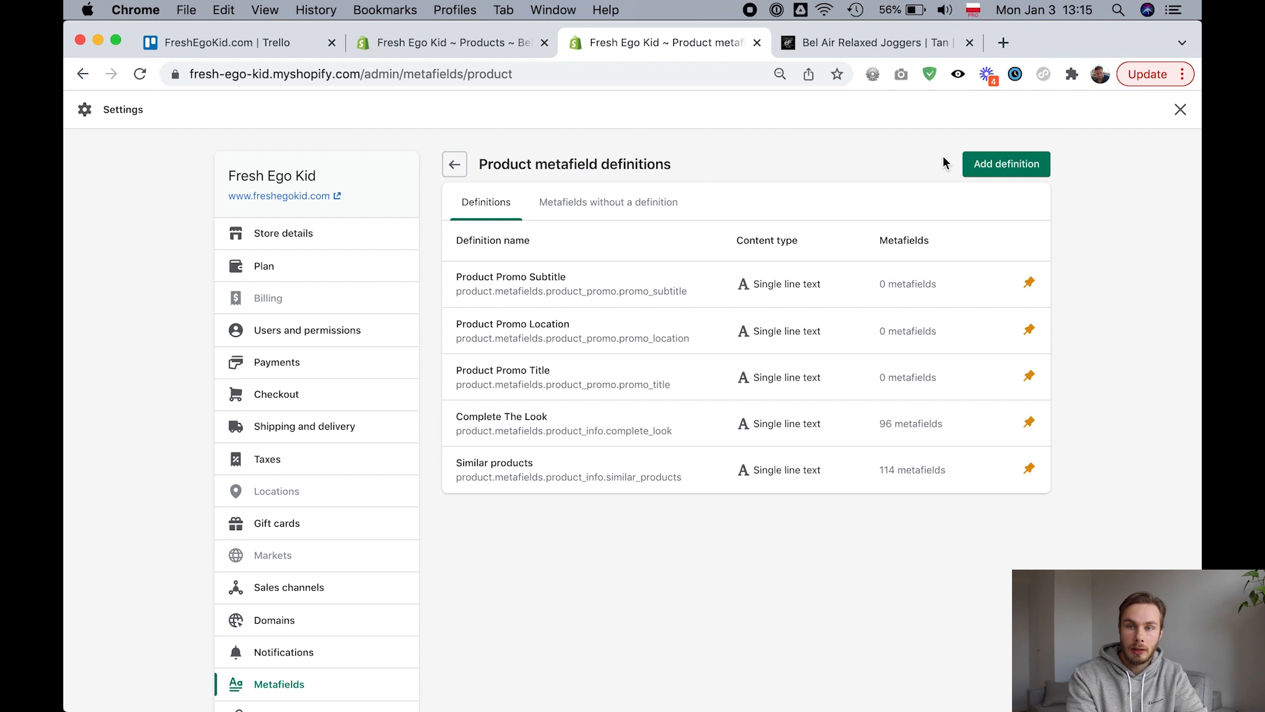
Return to the live joggers page and highlight the product title as an example of standard product content.
click(886, 41)
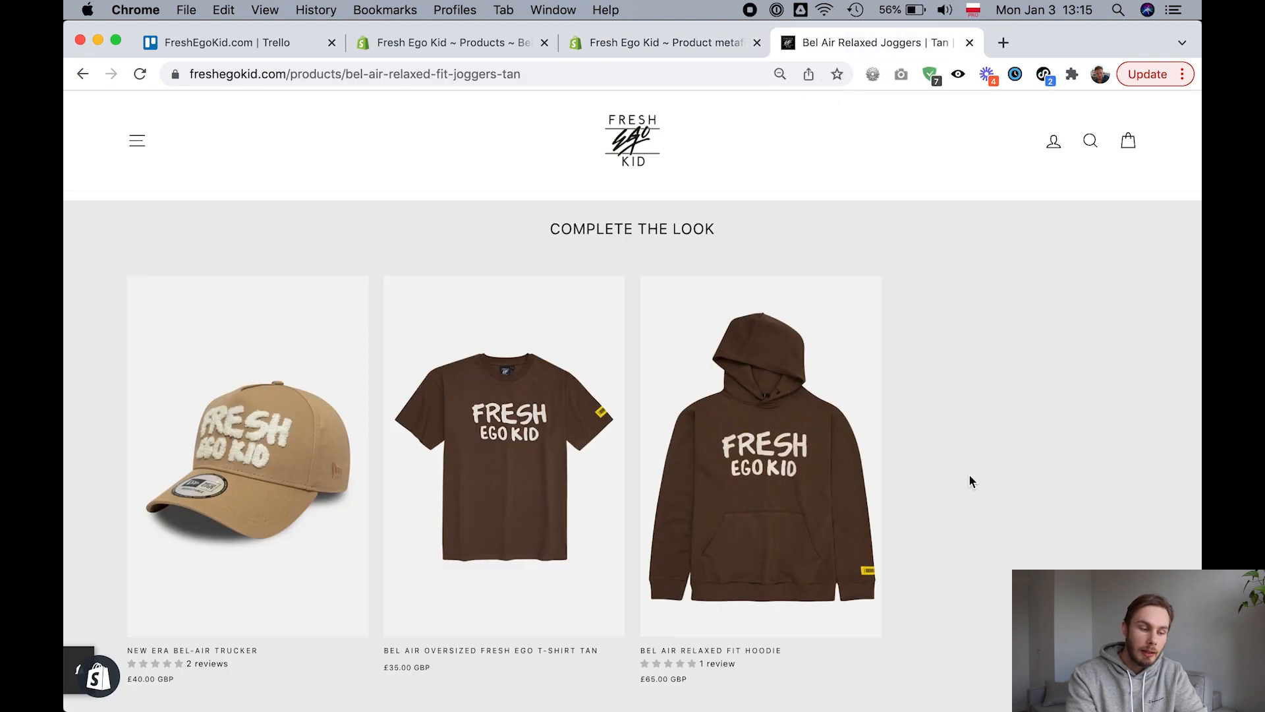
scroll(969, 474, up, 10)
scroll(1035, 395, down, 2)
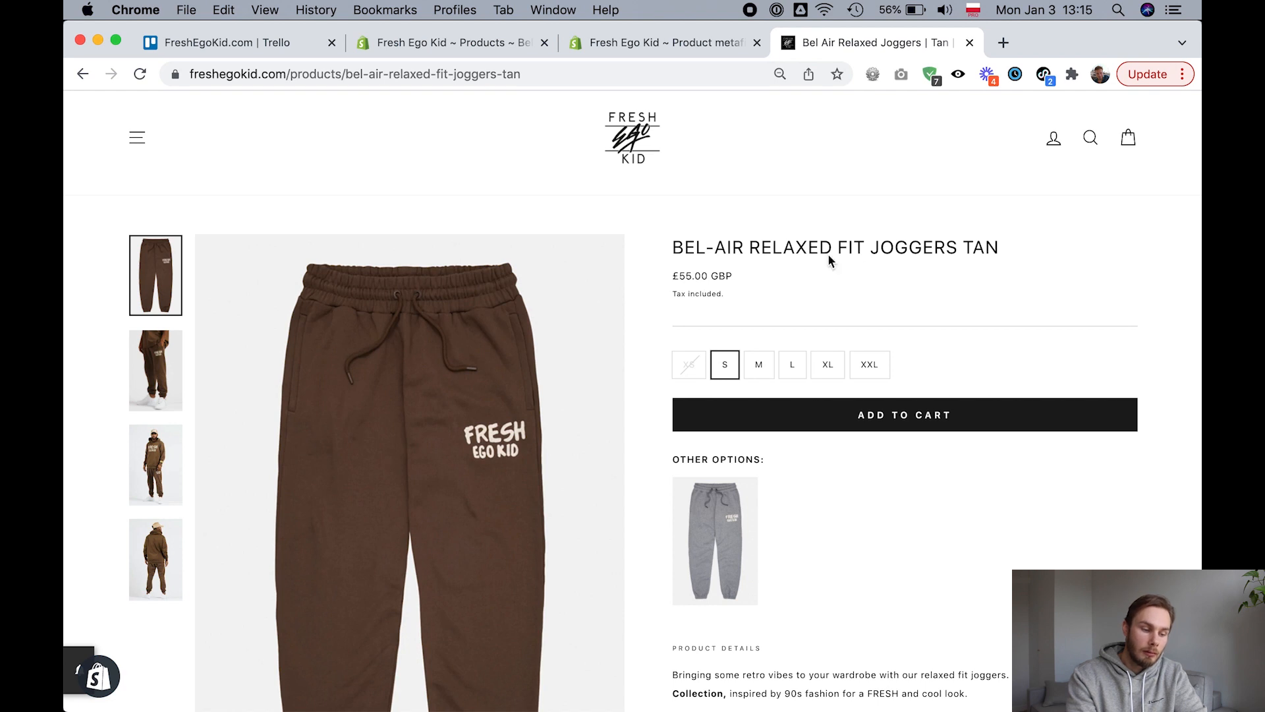
drag(679, 241, 1013, 251)
click(1002, 252)
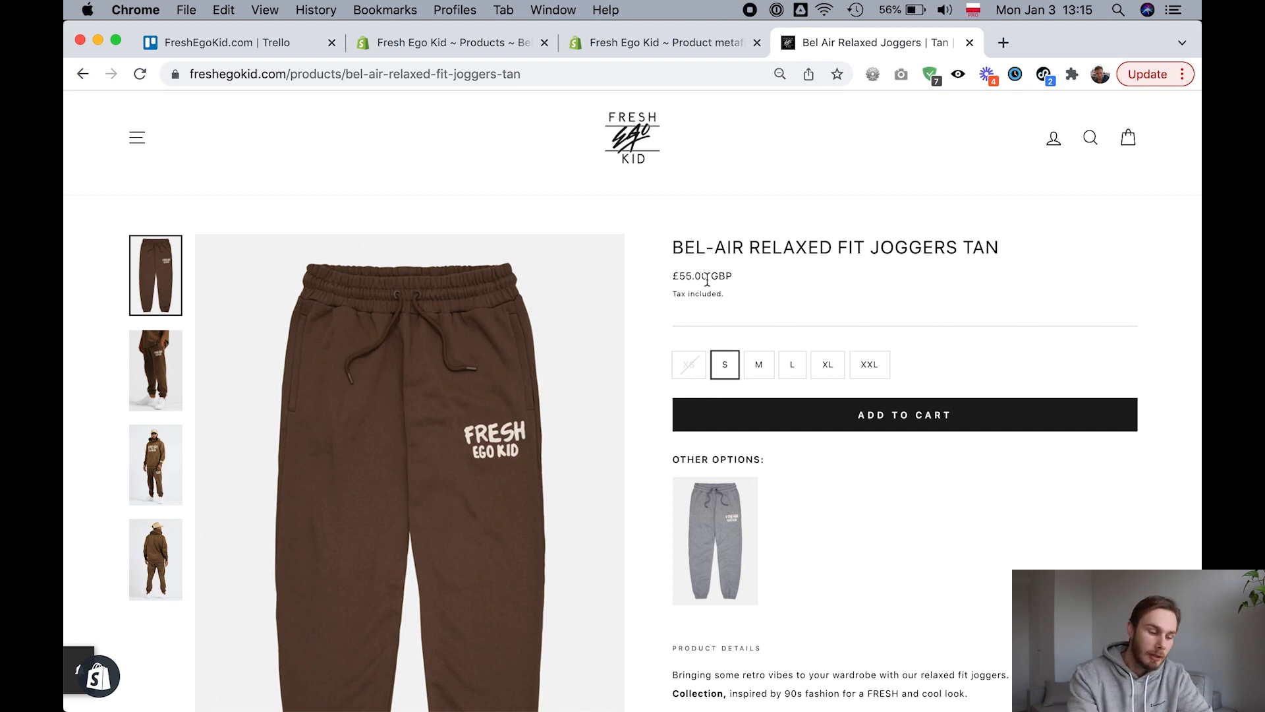
Highlight the description text in the joggers page's Product Details section, then clear the selection.
scroll(707, 280, down, 6)
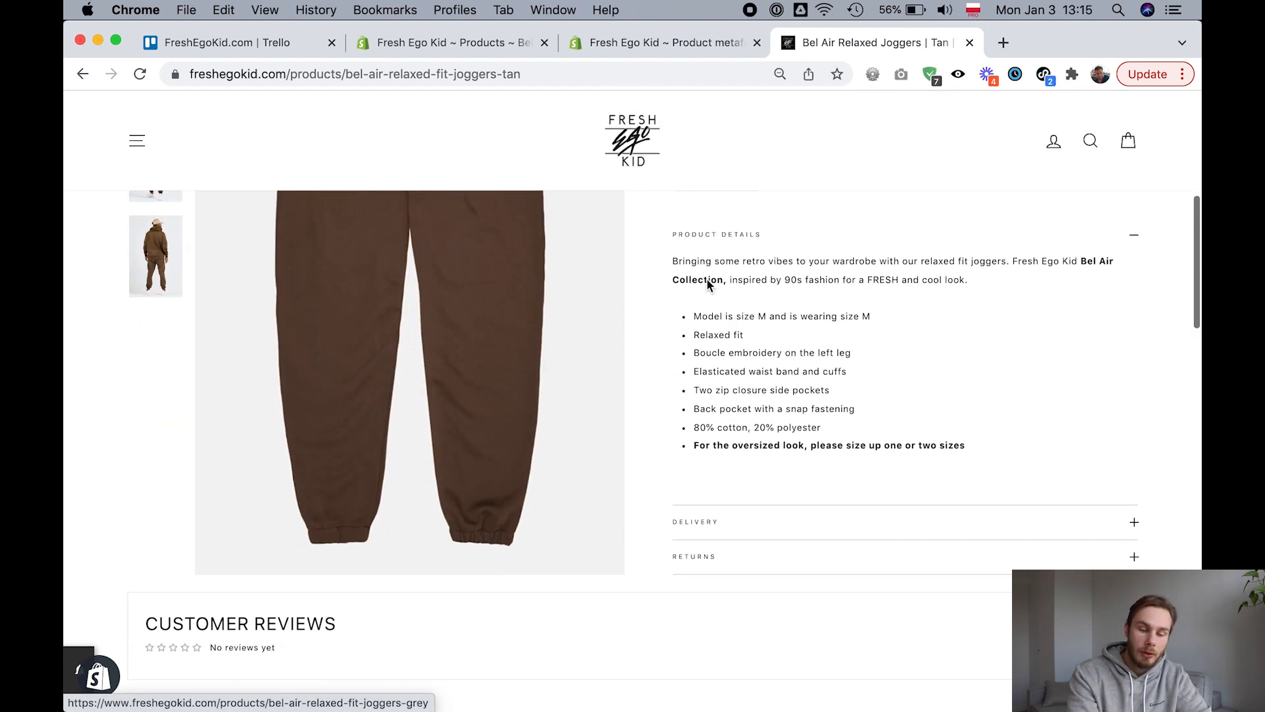
scroll(707, 283, up, 1)
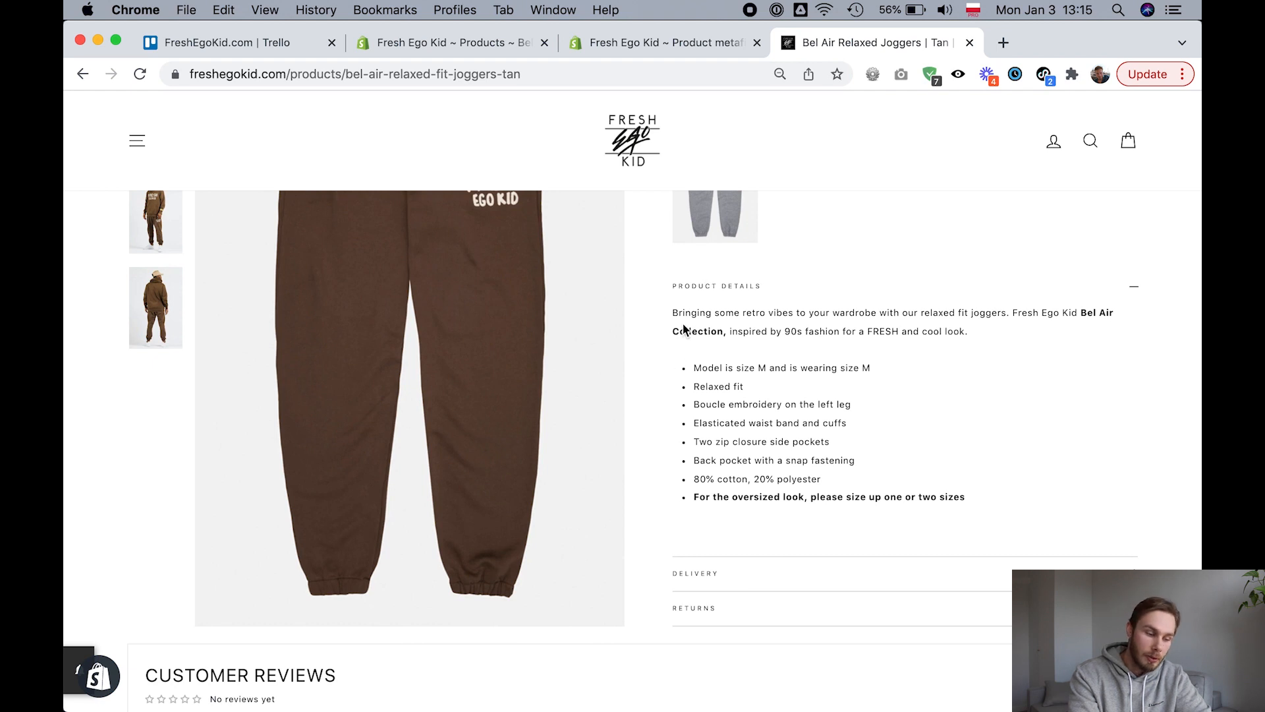
drag(674, 311, 952, 492)
click(987, 485)
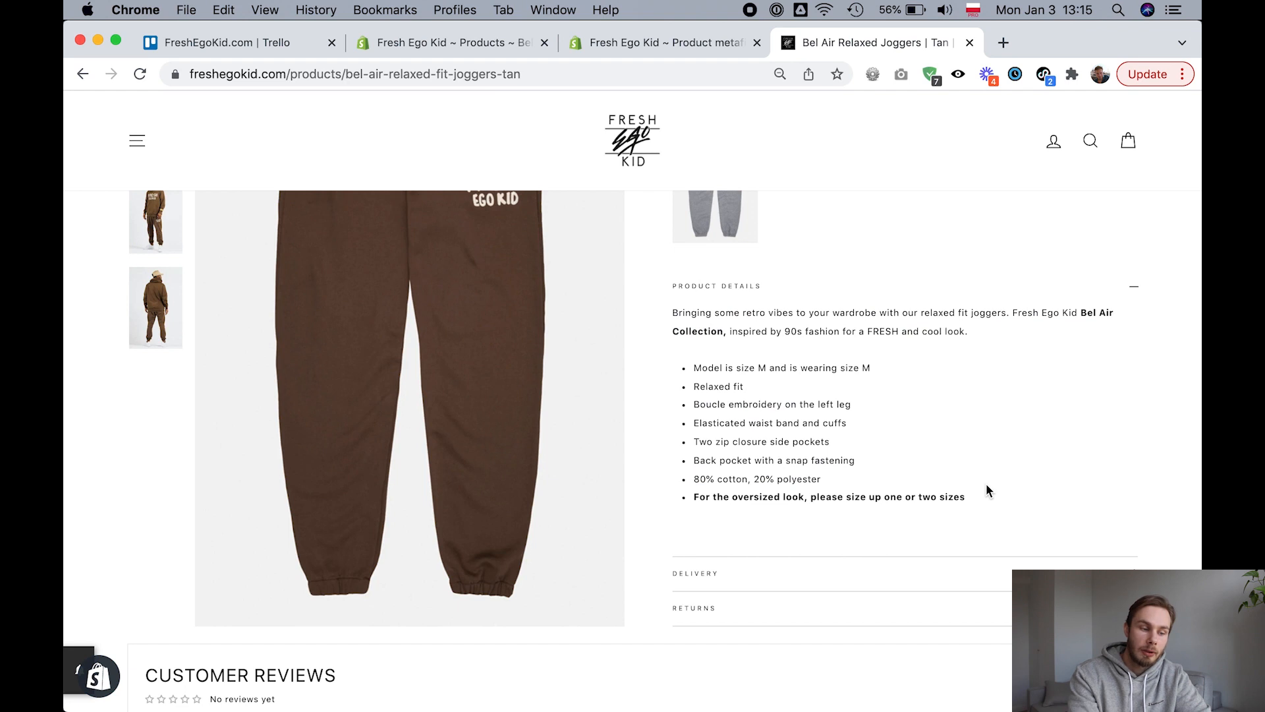
Compare the joggers' standard title and description in the admin with the live product page, glancing at the product metafield definitions.
click(450, 43)
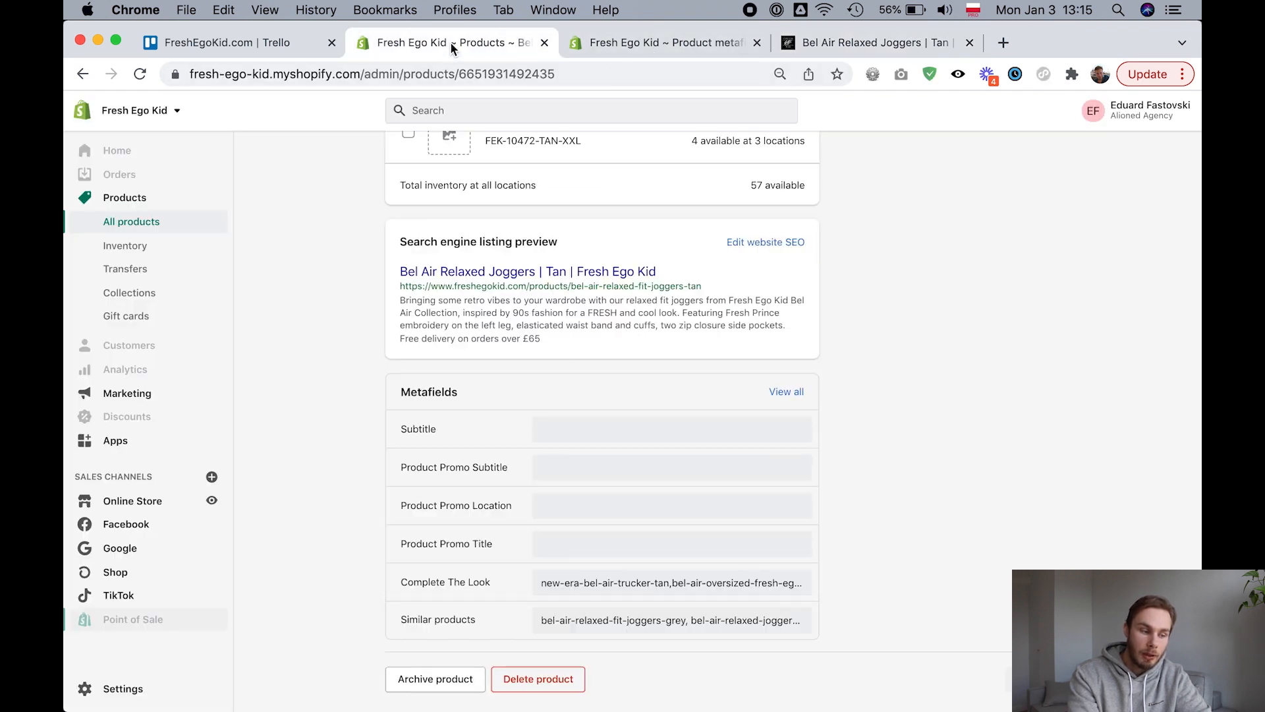
scroll(302, 377, up, 20)
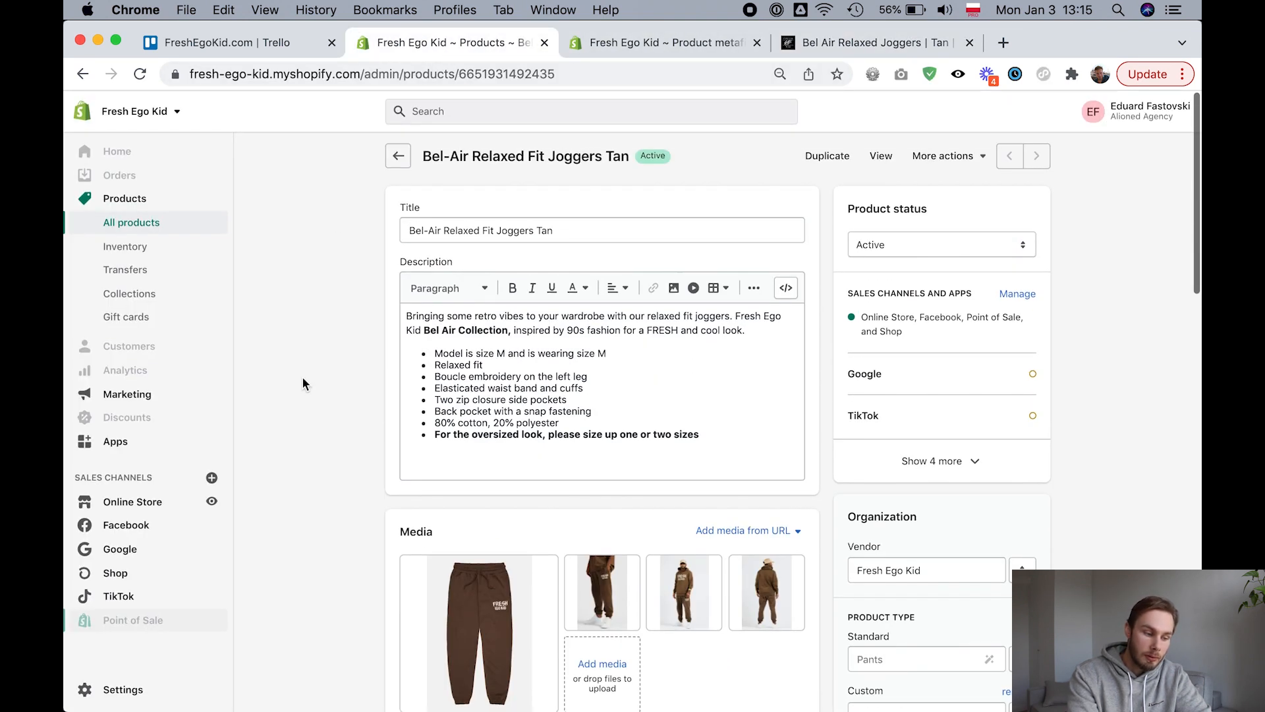
click(887, 39)
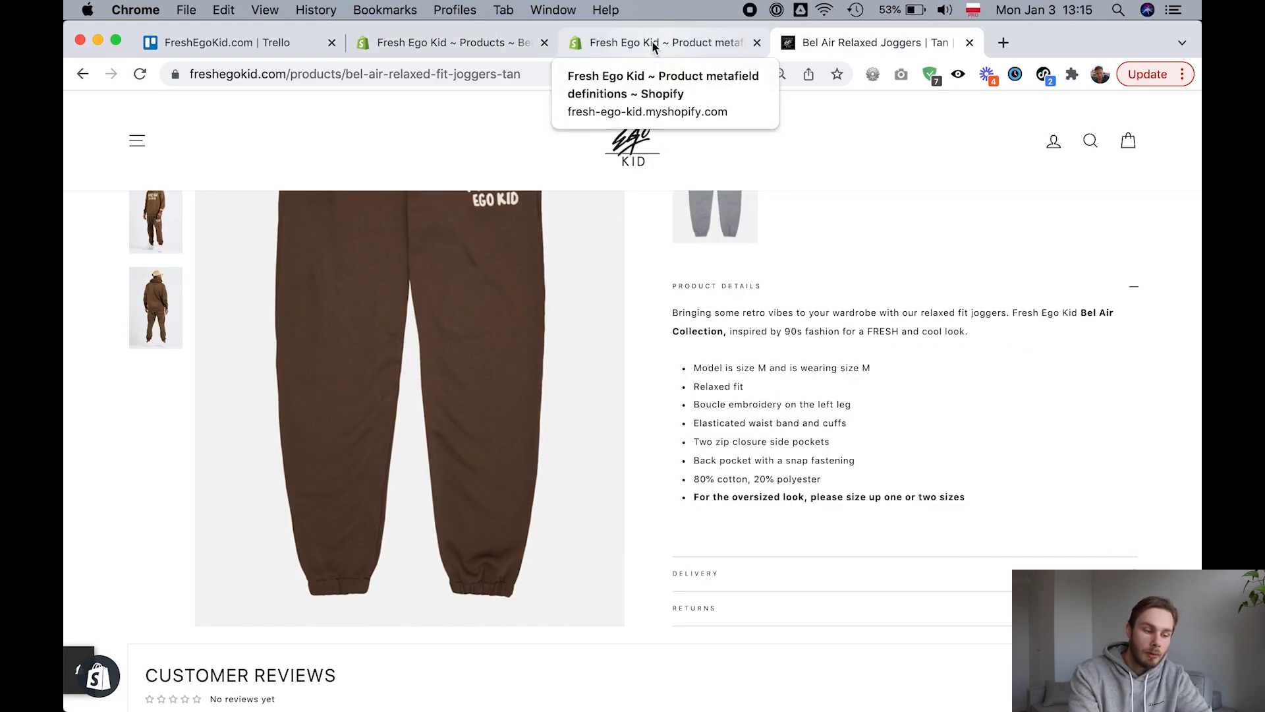
scroll(922, 365, up, 8)
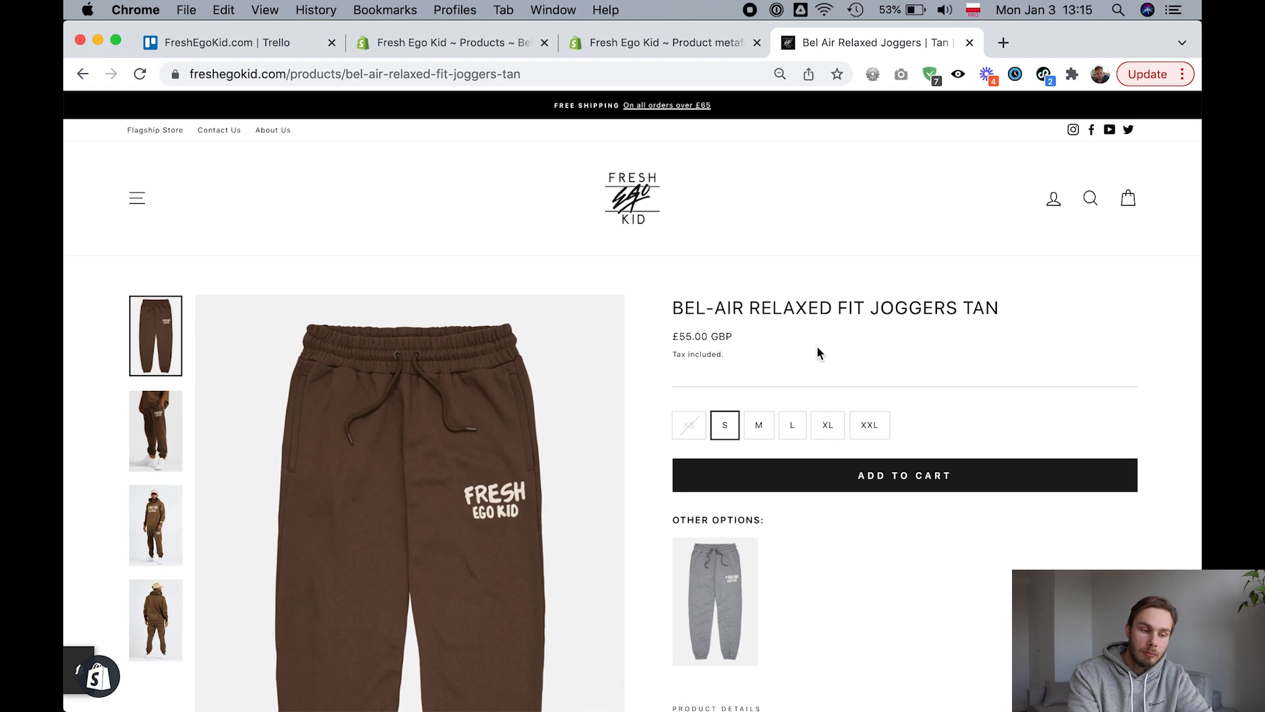
click(667, 43)
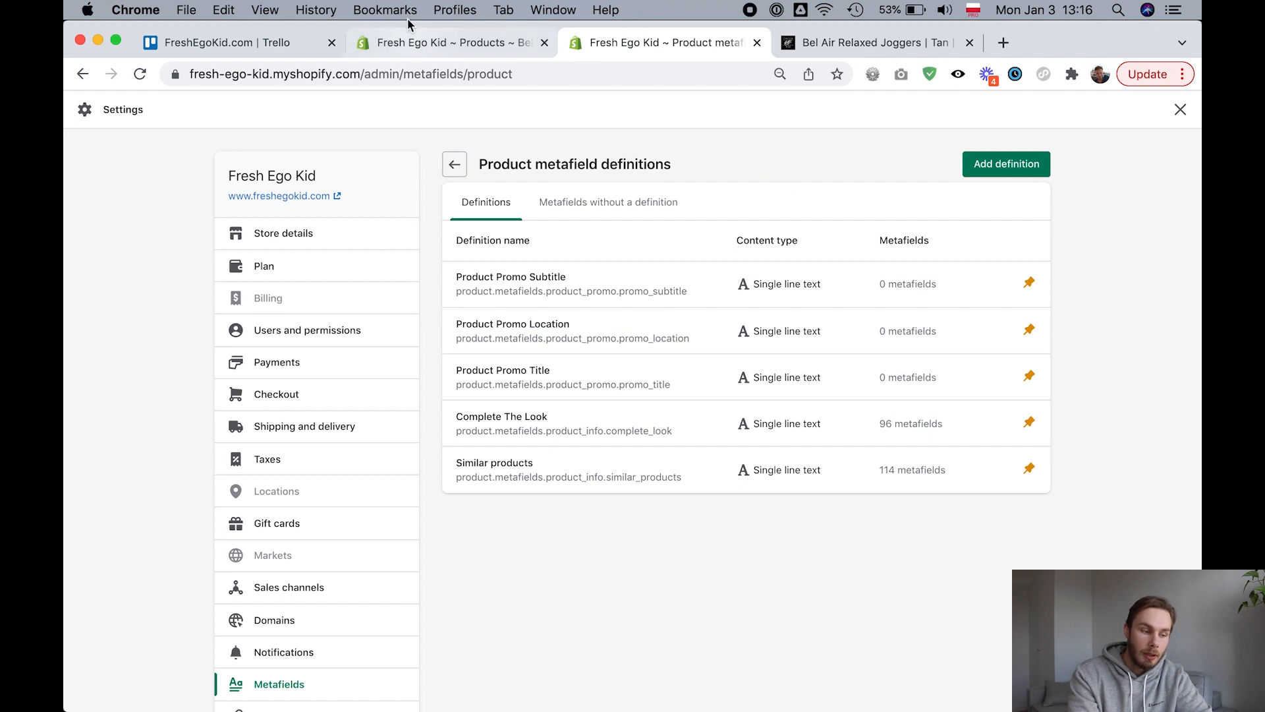
click(427, 39)
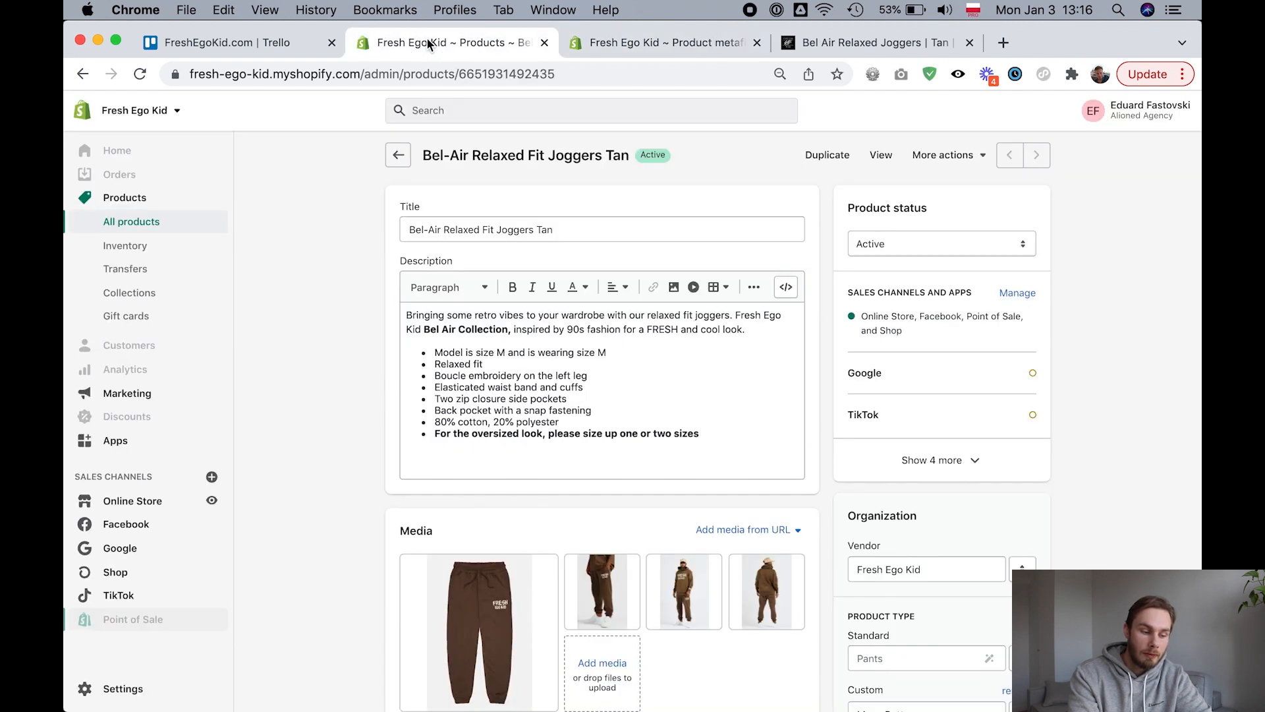
Start a new product metafield definition in the store's settings and name it "Product Intro Line".
click(652, 43)
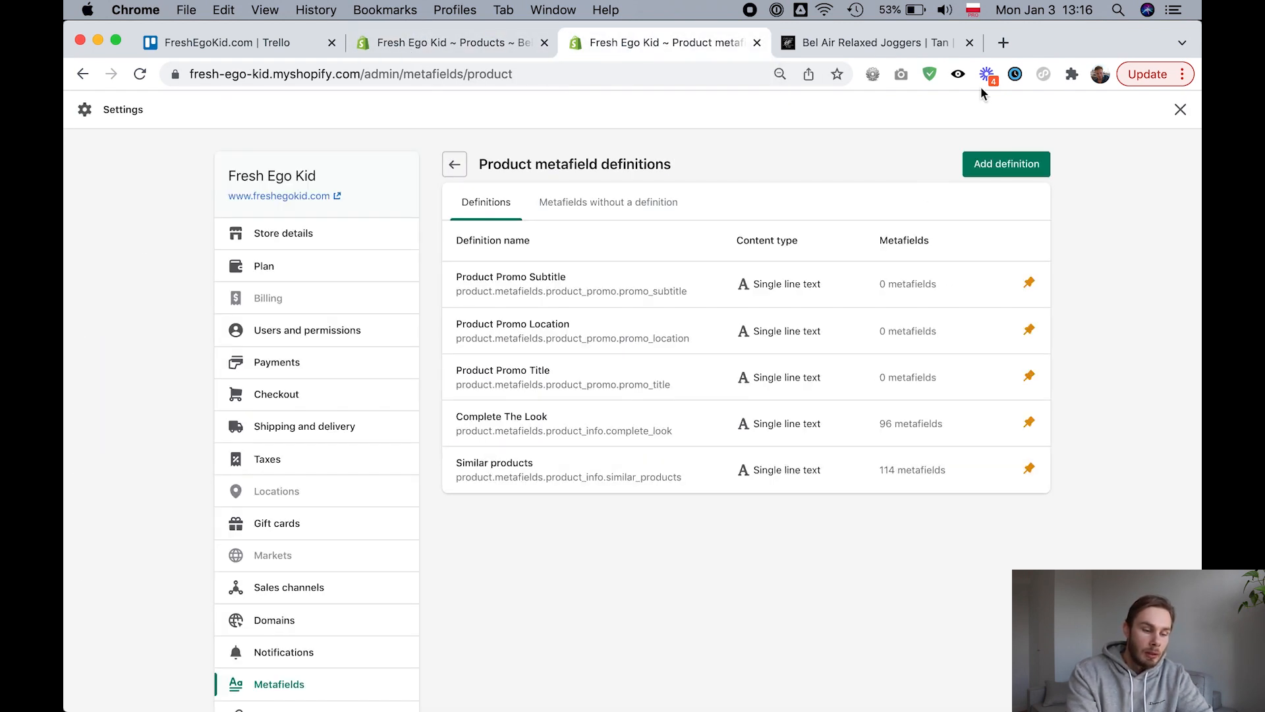
click(1007, 163)
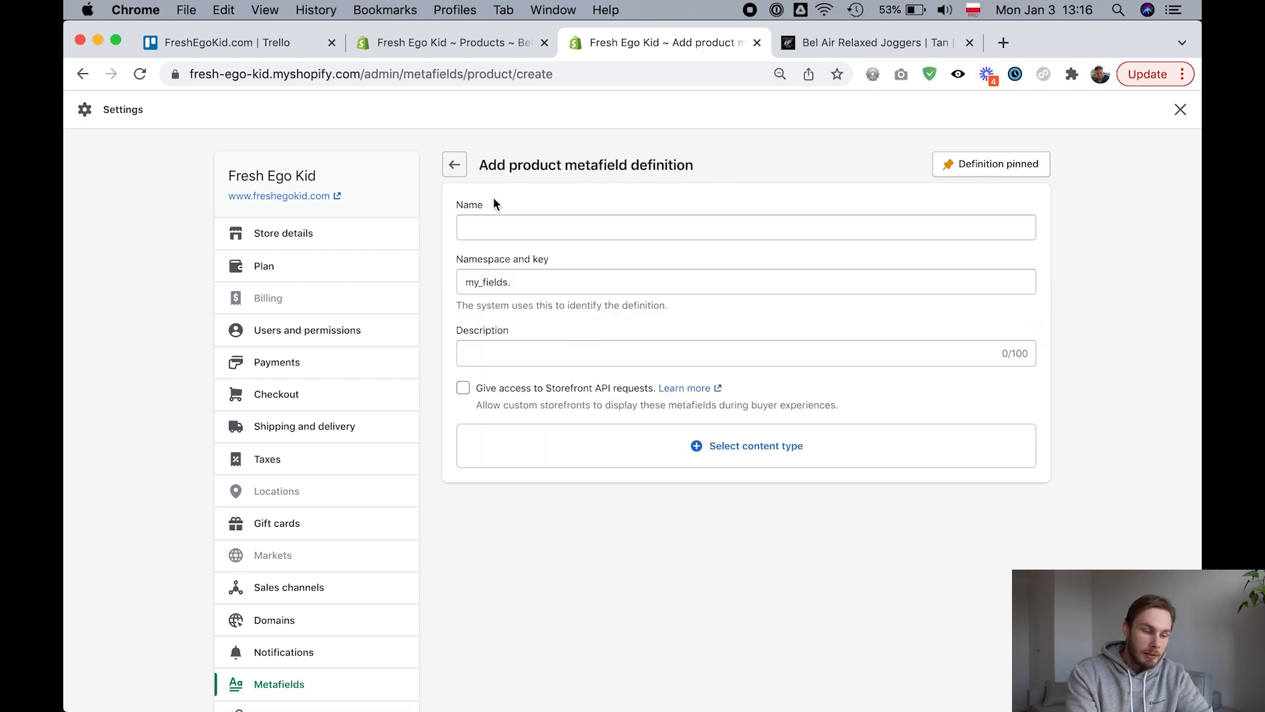
click(503, 219)
text(Product)
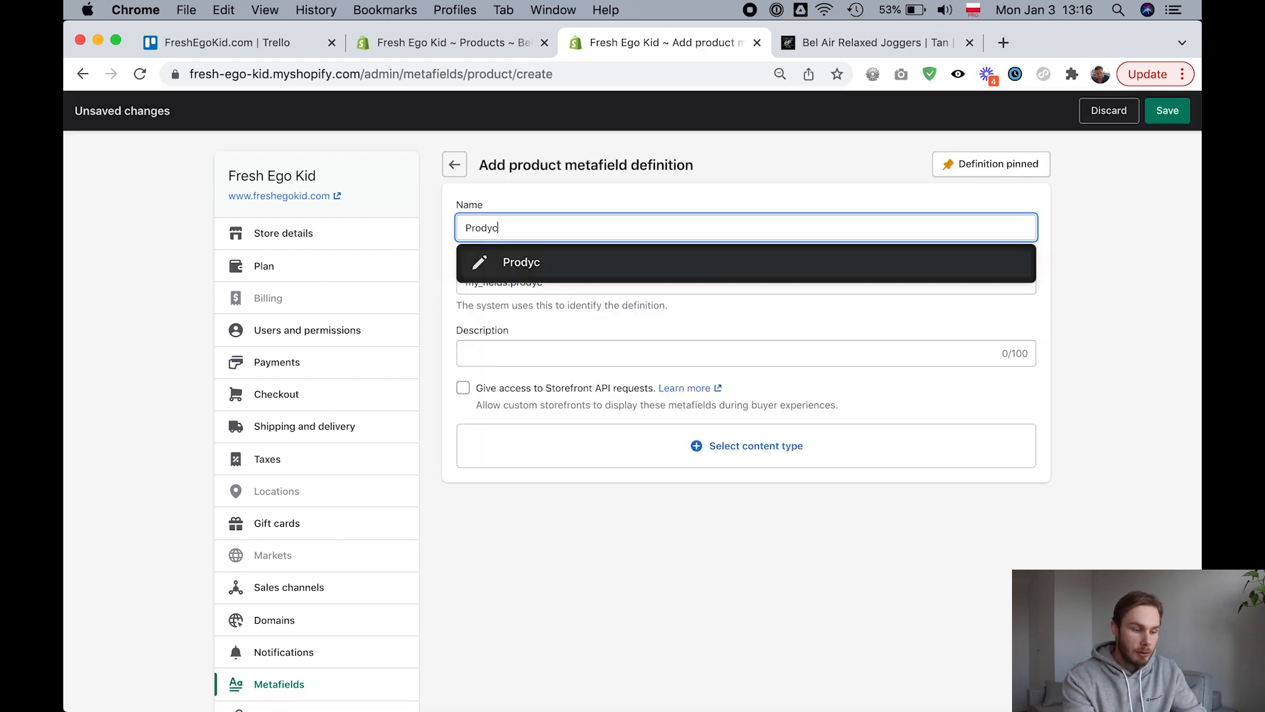
key(BackSpace)
key(BackSpace)
key(BackSpace)
text(uct )
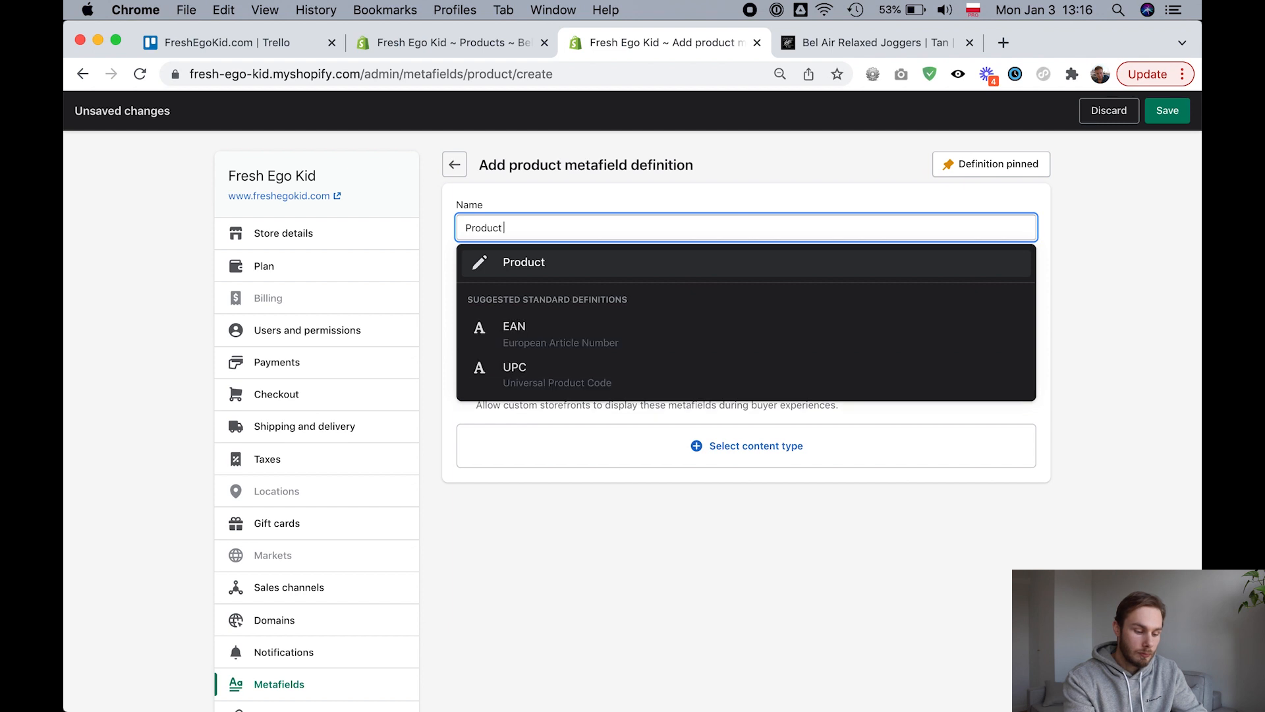
text(Intro Line)
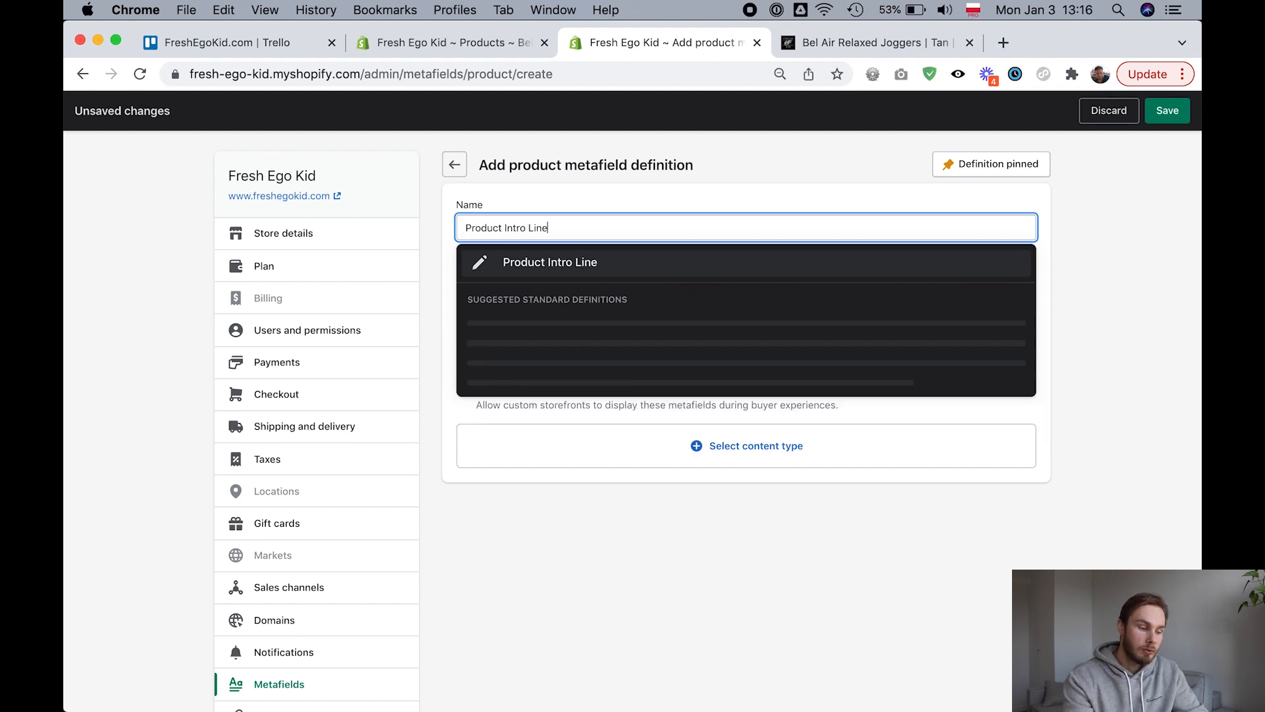
click(646, 266)
Replace the definition's namespace with product_fields, keeping product_intro_line as the key.
click(640, 277)
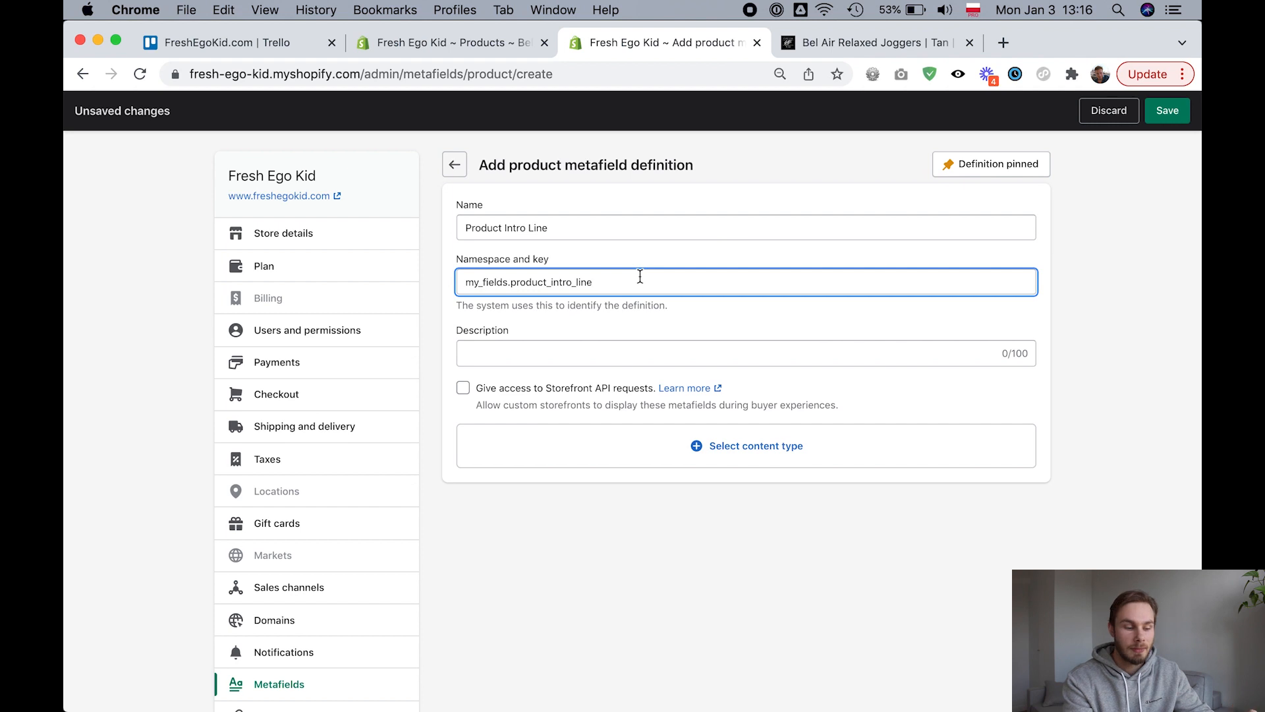
double_click(486, 282)
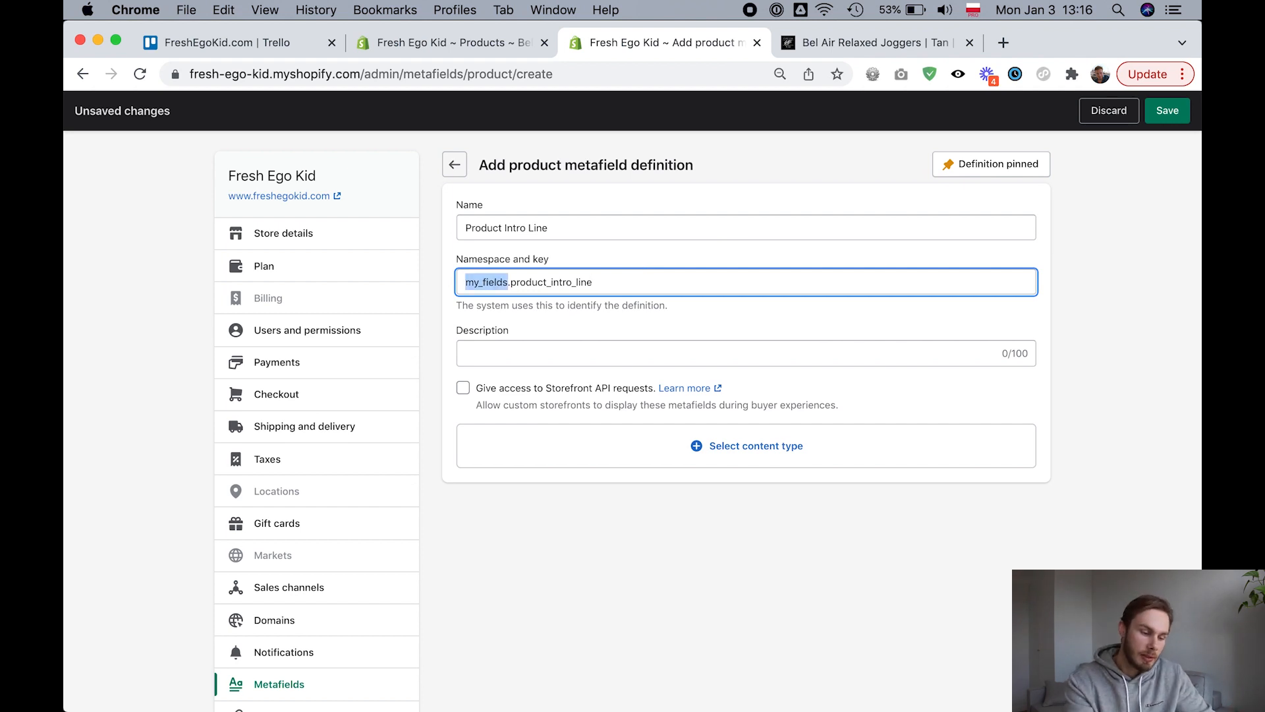
text(product)
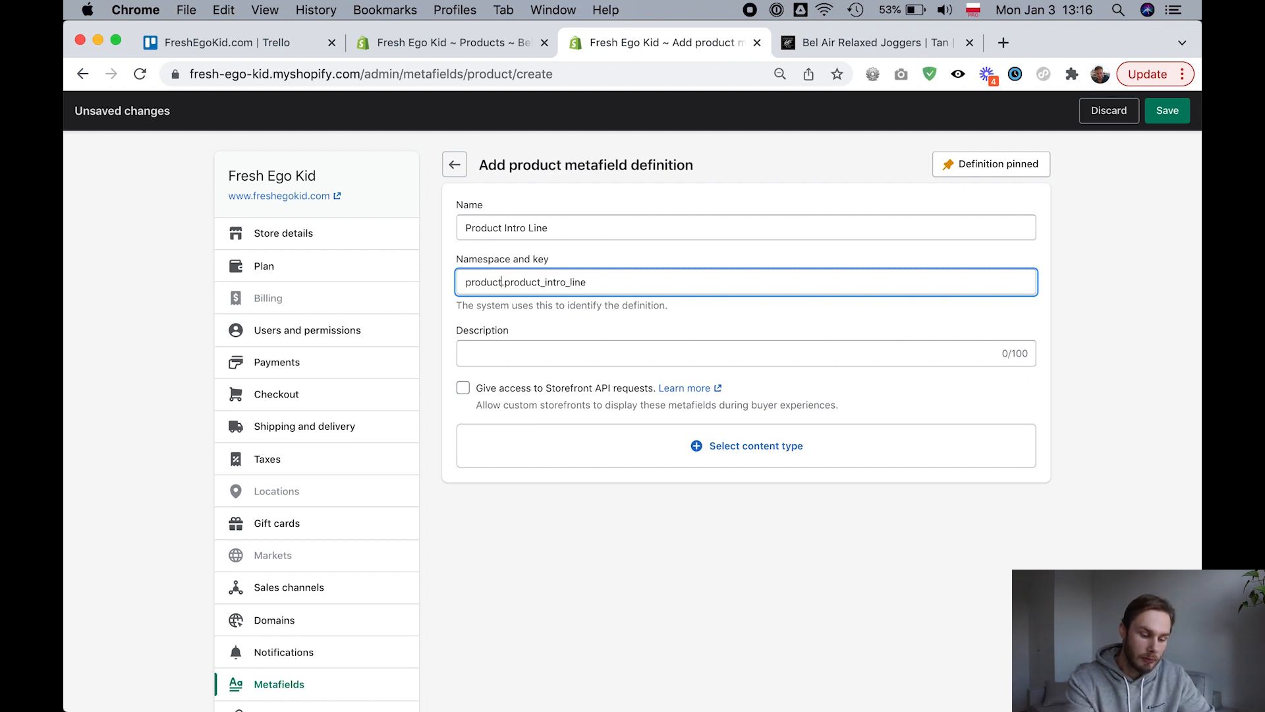
text(_fields)
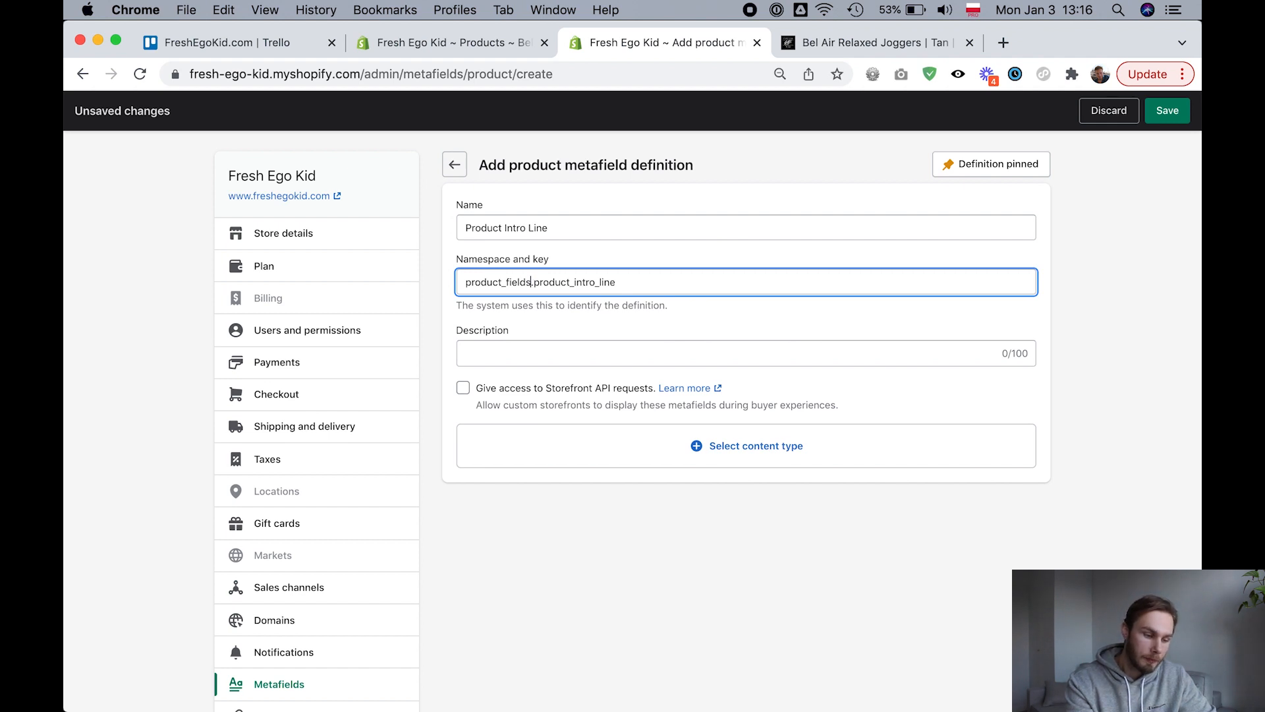
key(shift+super+Left)
key(Right)
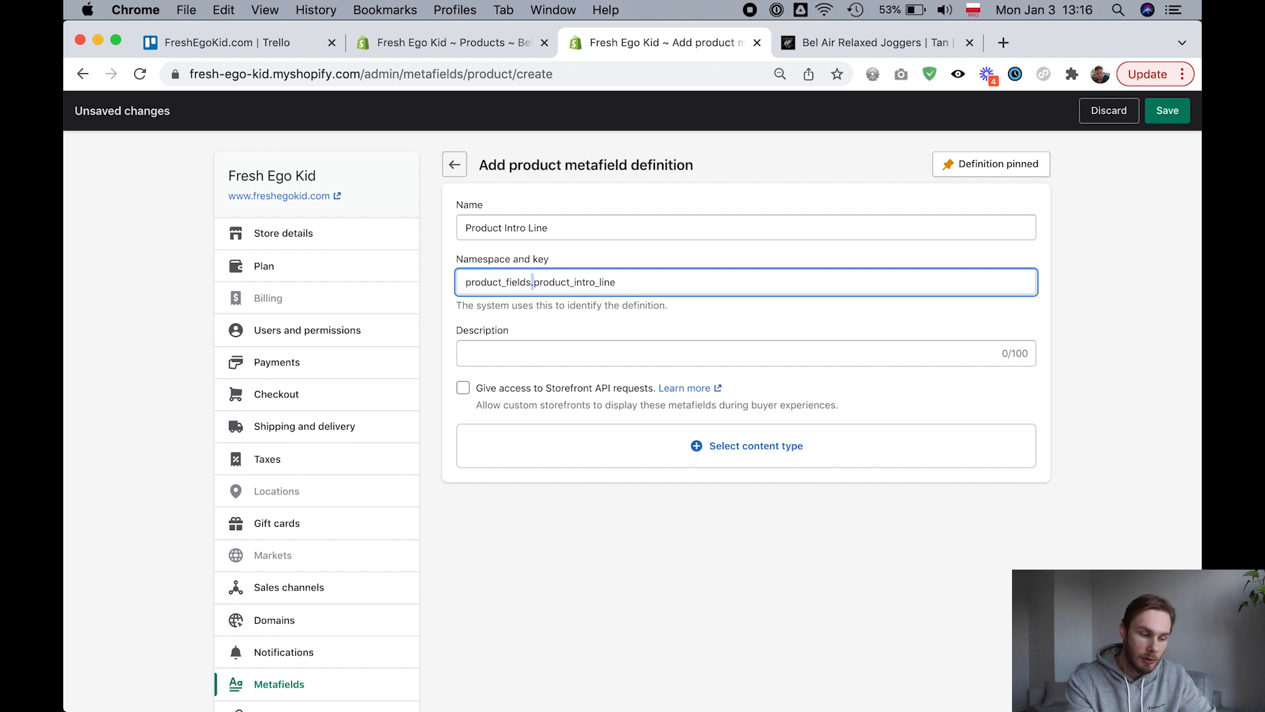
key(shift+super+Right)
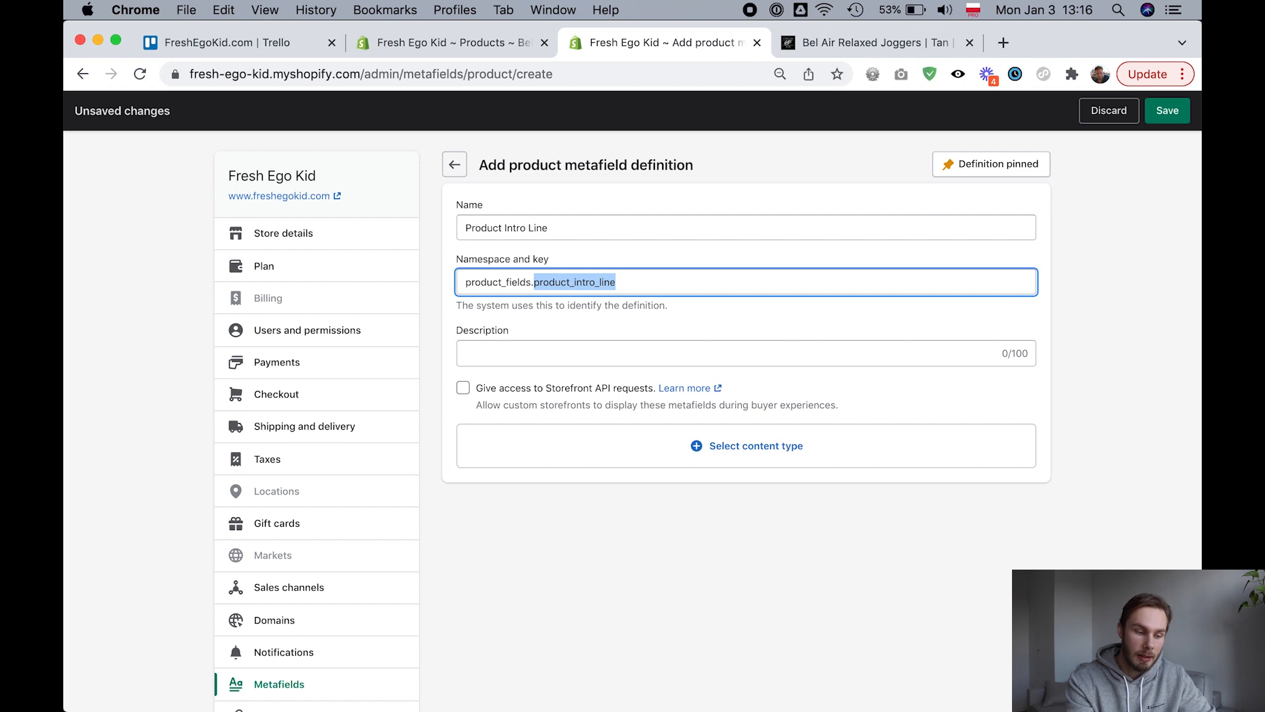
click(571, 284)
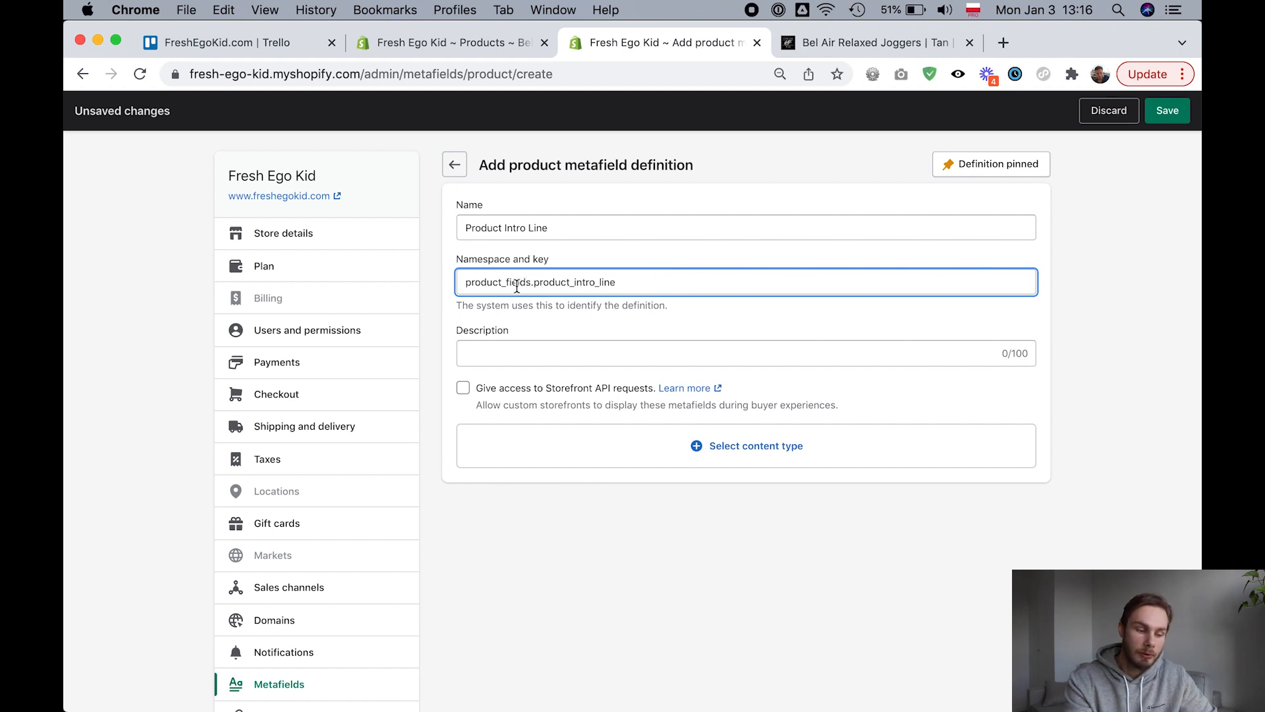
Review the content sections on the live joggers page, then return to the unsaved metafield definition.
click(855, 41)
scroll(908, 468, down, 10)
scroll(908, 468, up, 4)
scroll(910, 472, down, 4)
scroll(913, 311, up, 8)
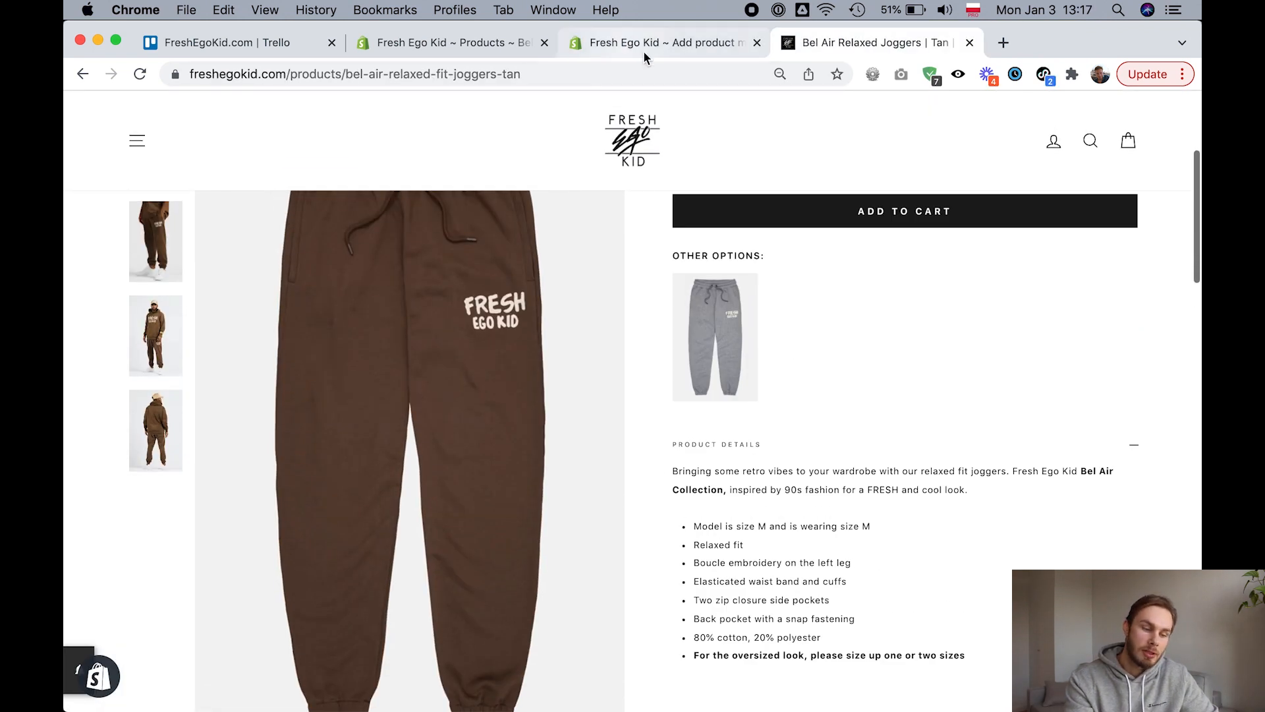
click(666, 44)
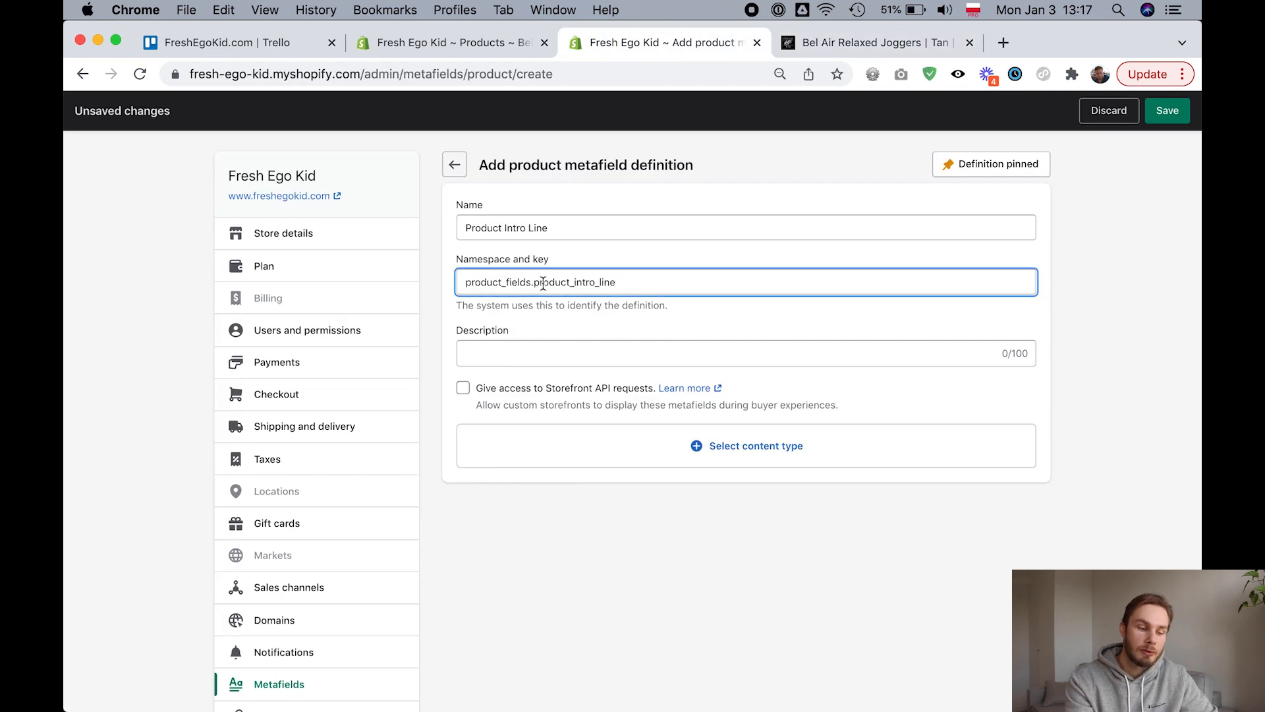
Set the Product Intro Line definition's content type to single line text and save the definition.
click(516, 356)
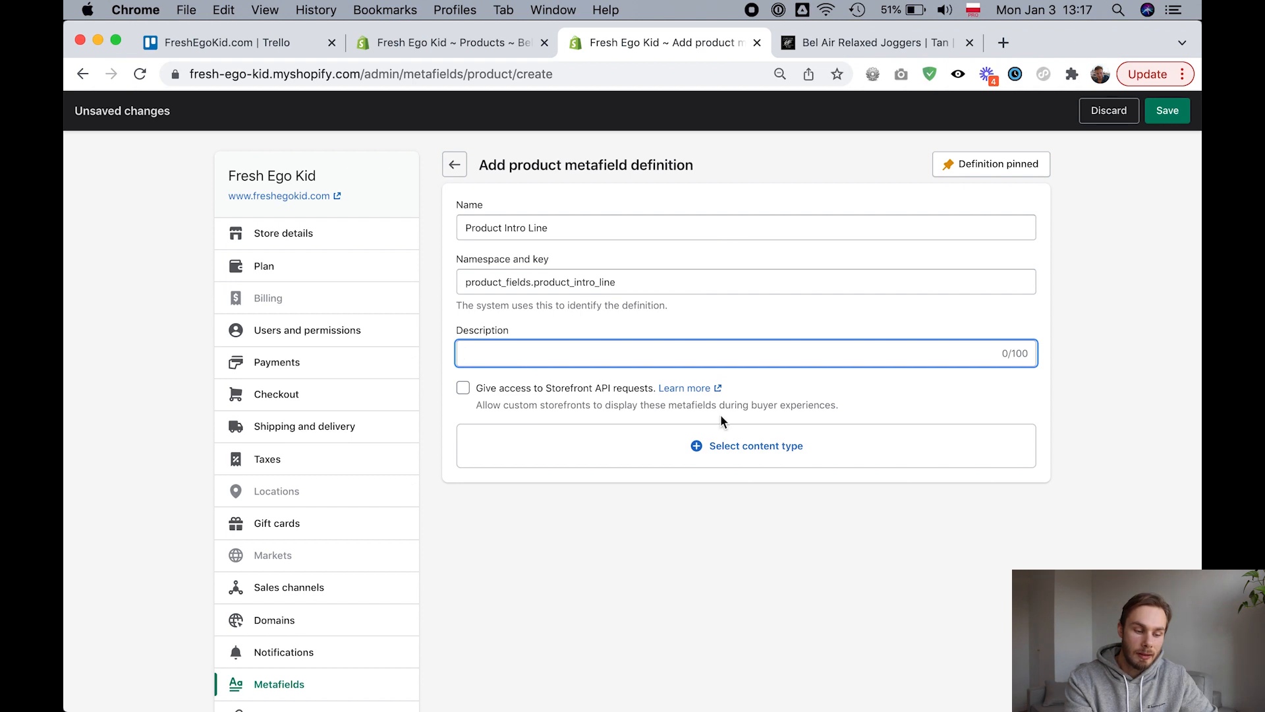
click(756, 445)
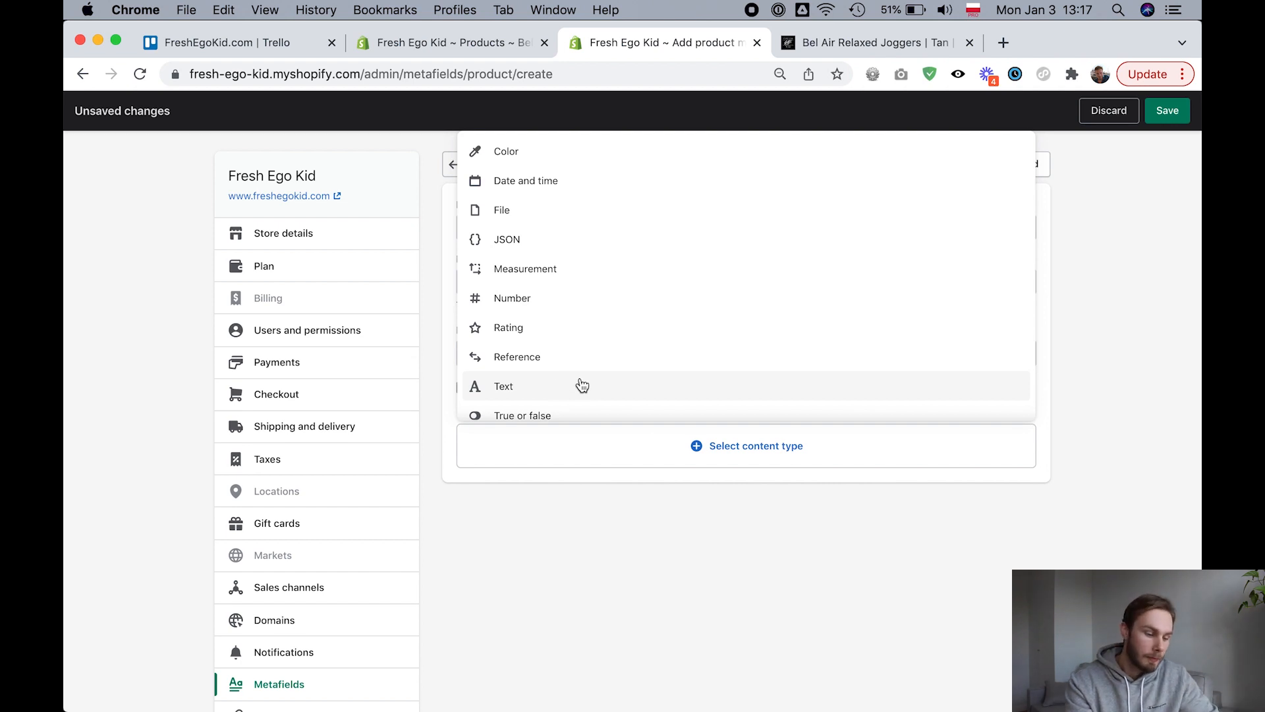
click(551, 386)
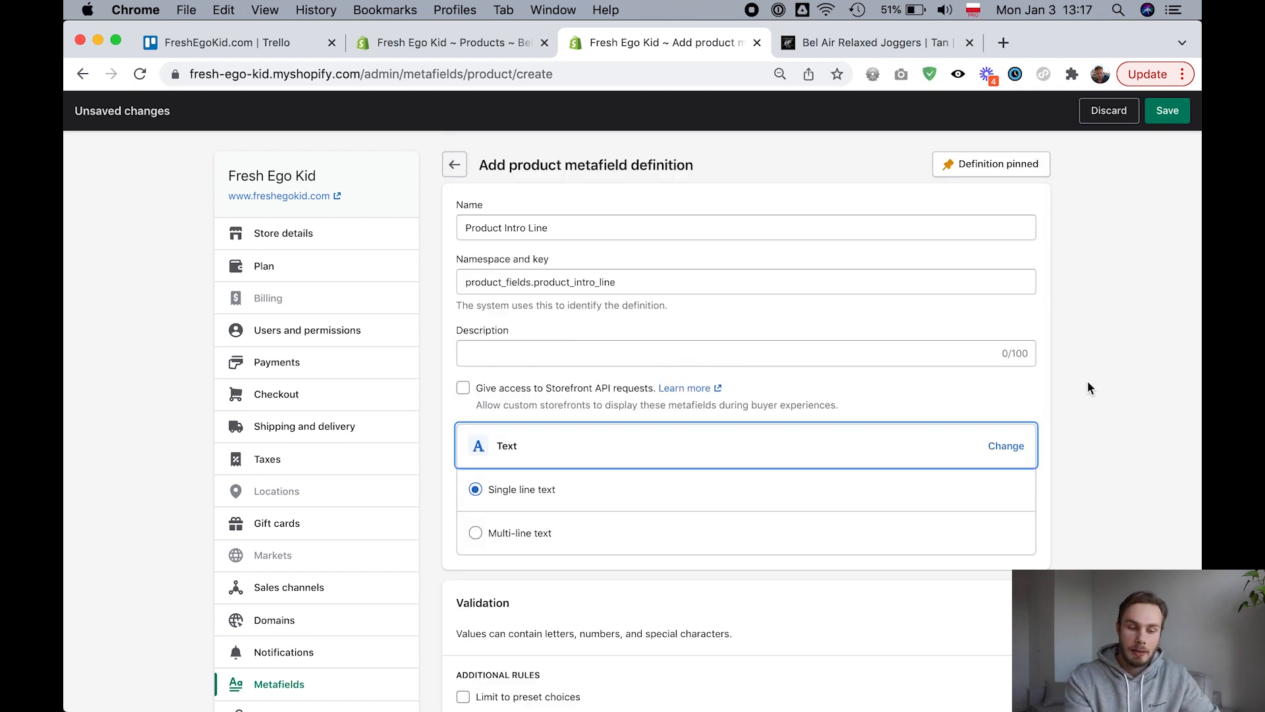
scroll(1088, 382, down, 1)
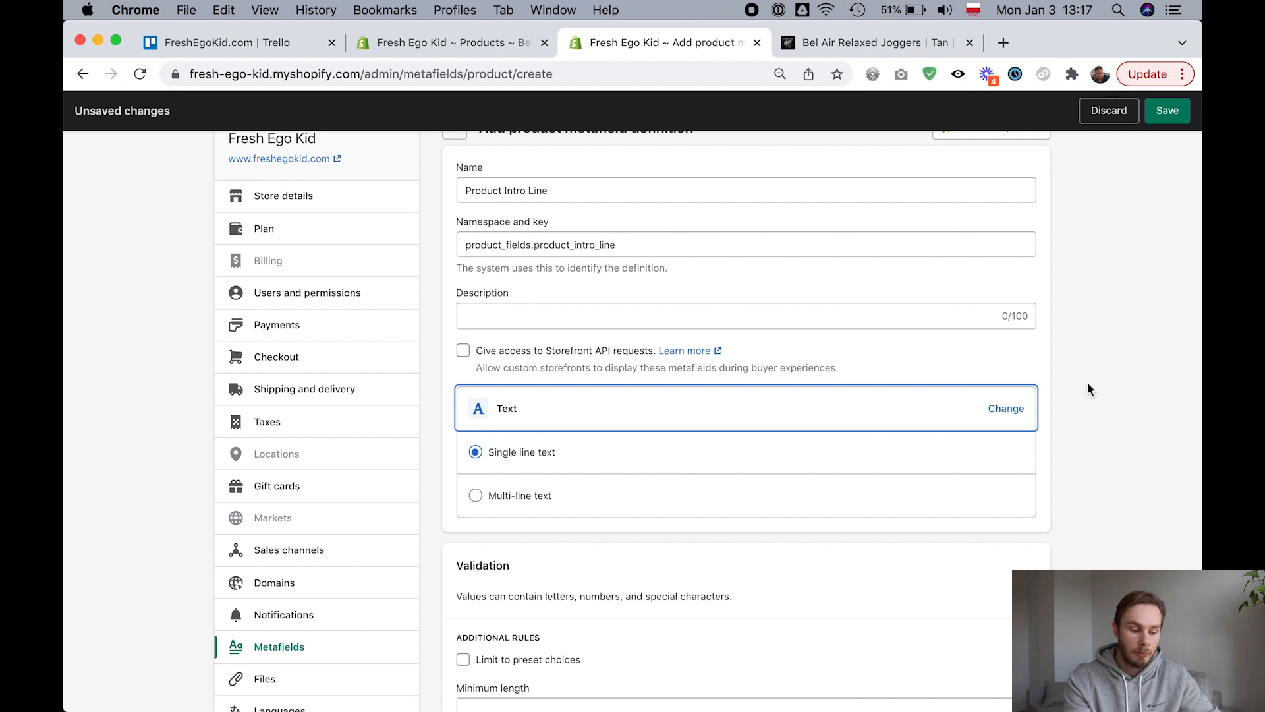
scroll(1087, 383, down, 3)
scroll(1088, 382, up, 3)
click(1112, 334)
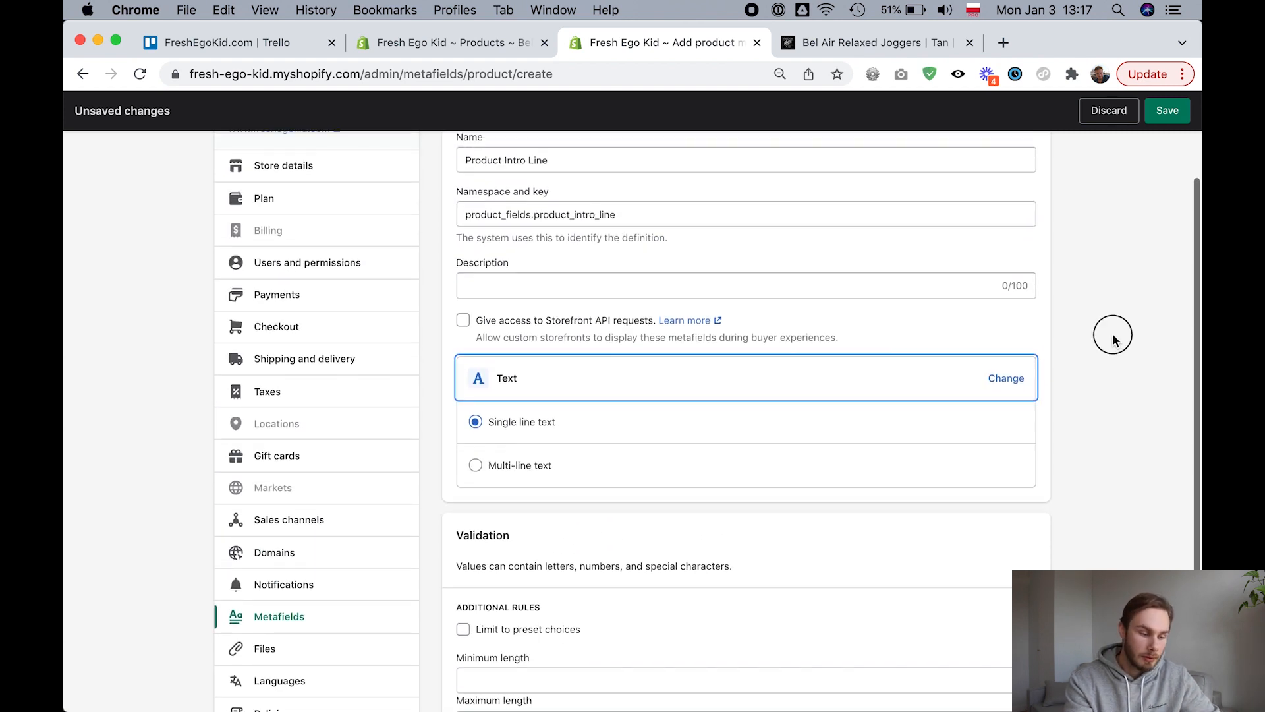
scroll(1121, 310, up, 1)
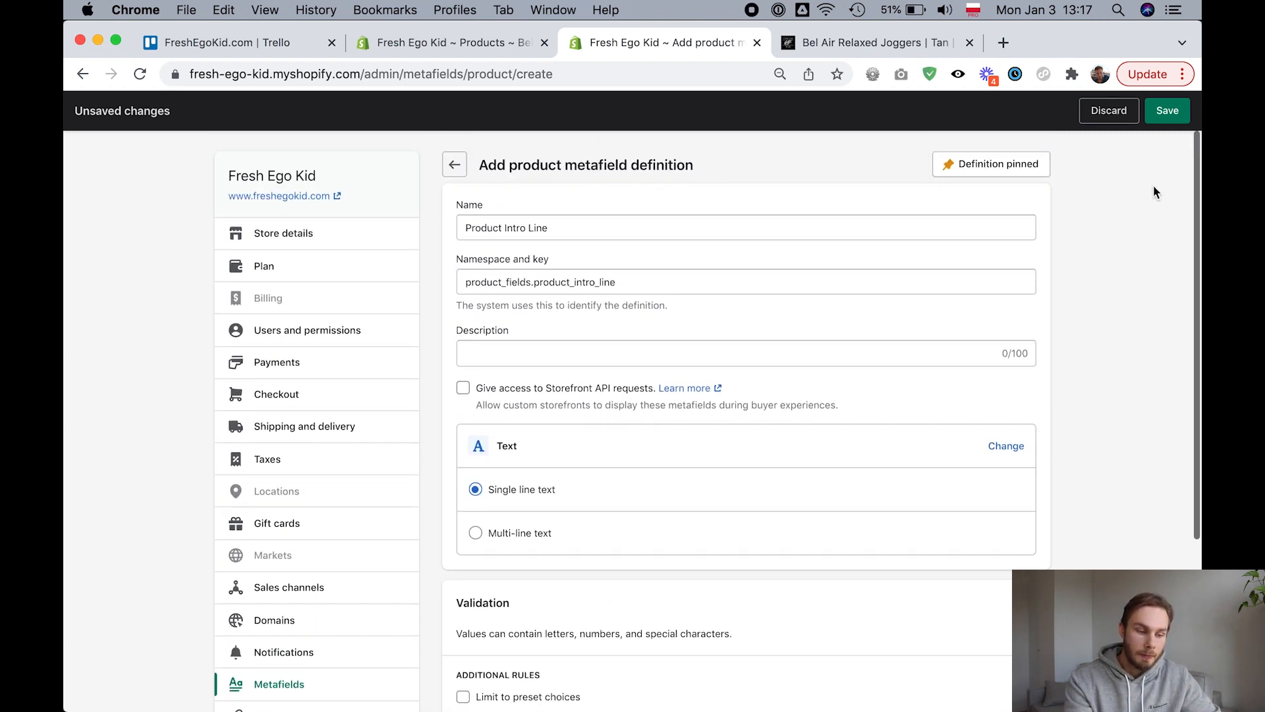
click(1167, 113)
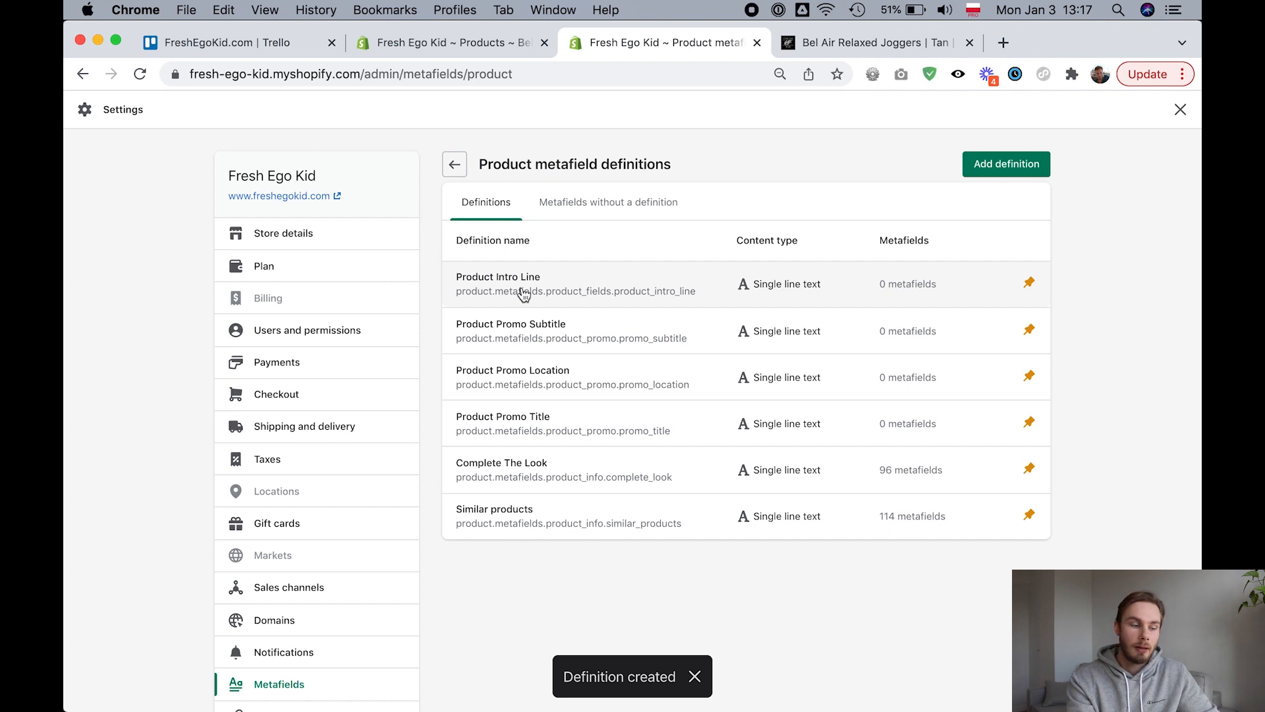
Reload the joggers product in the admin and enter "Thesee are the best joggers!" as its Product Intro Line metafield.
click(437, 43)
click(140, 75)
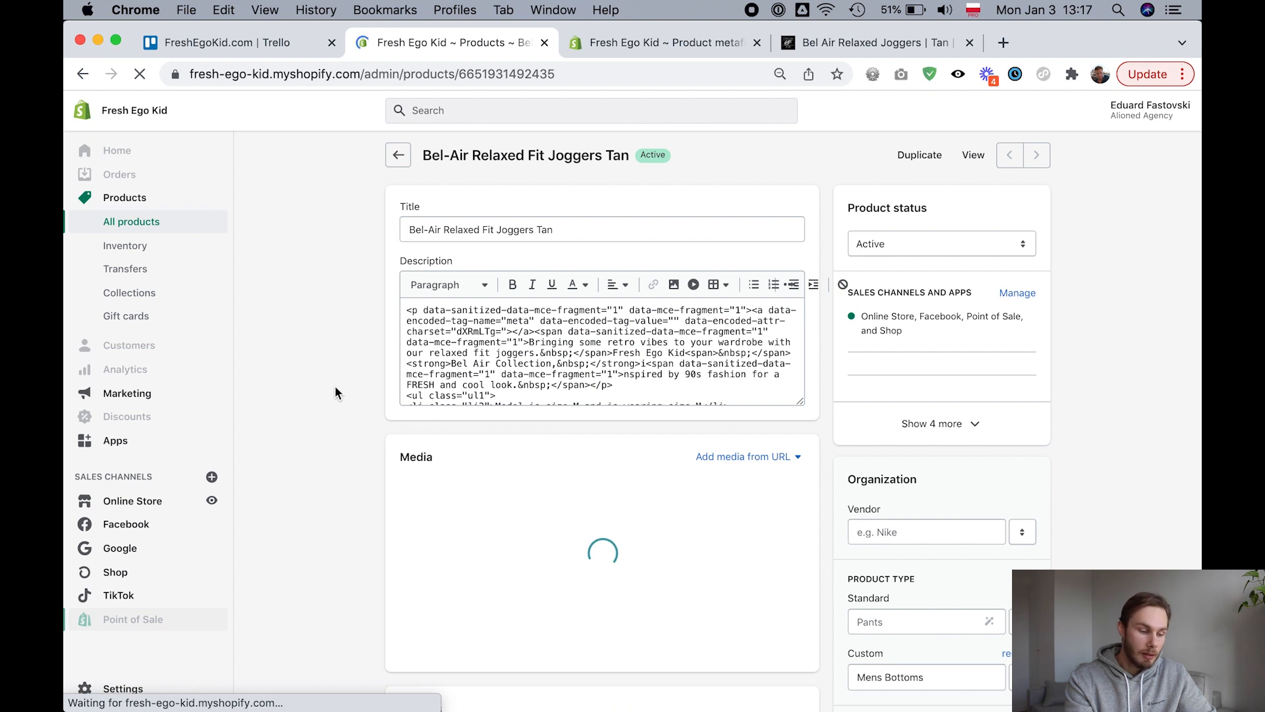
scroll(335, 393, down, 10)
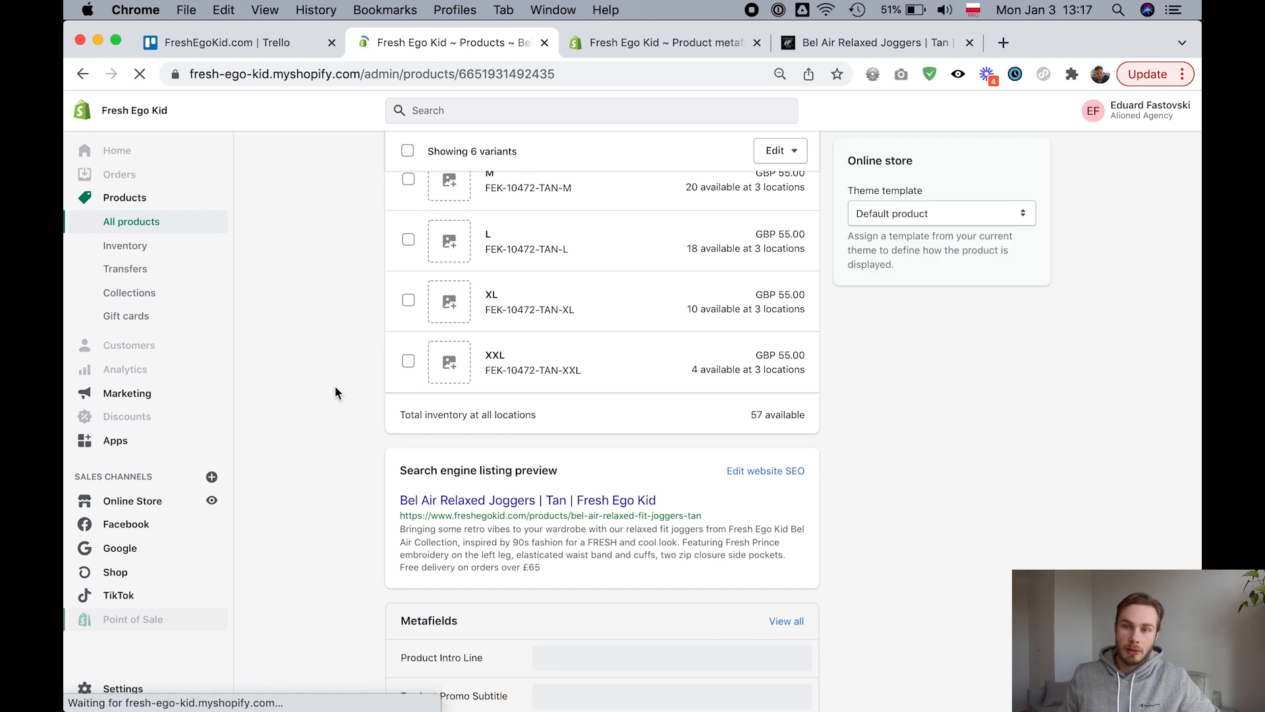
scroll(335, 392, down, 4)
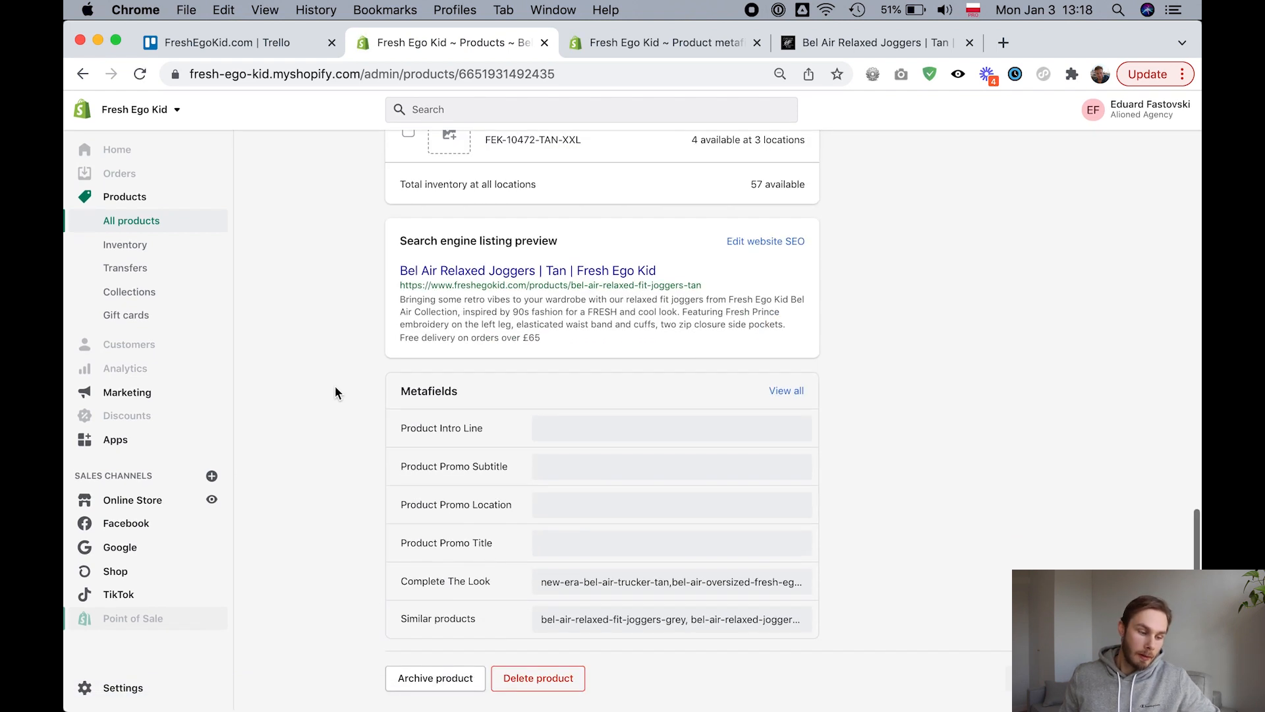
click(543, 437)
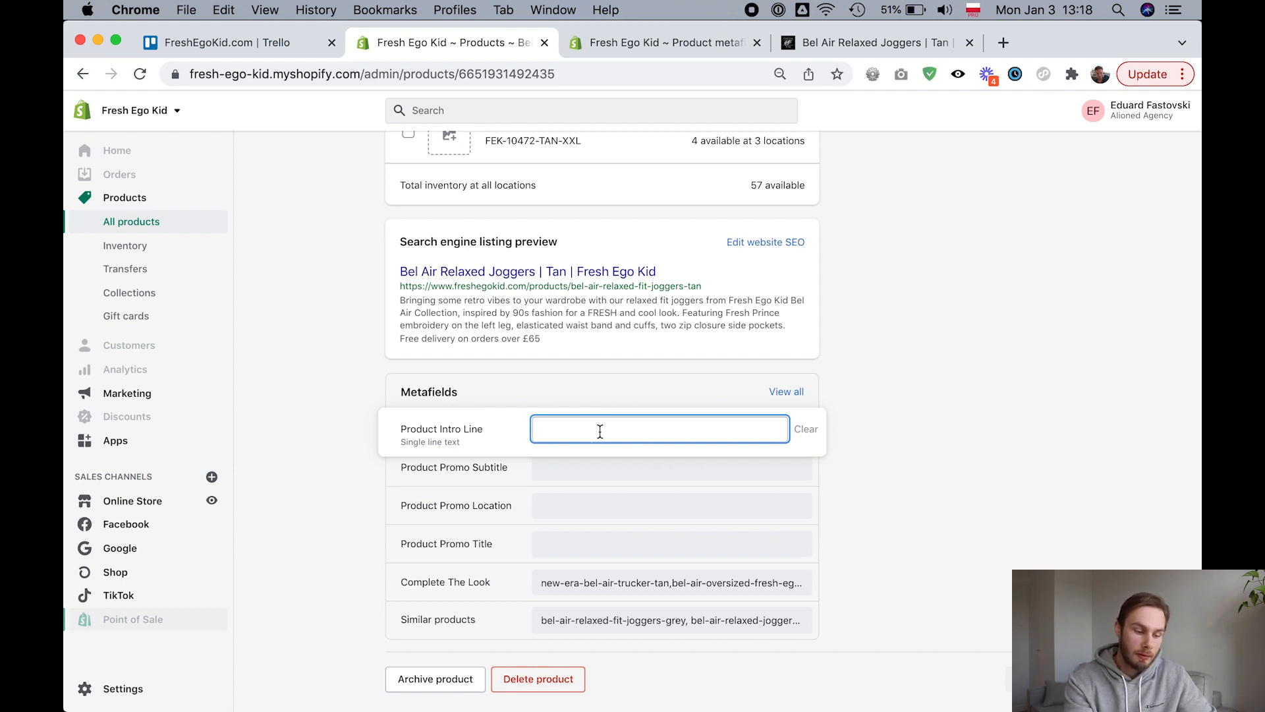
text(Thesee are the best)
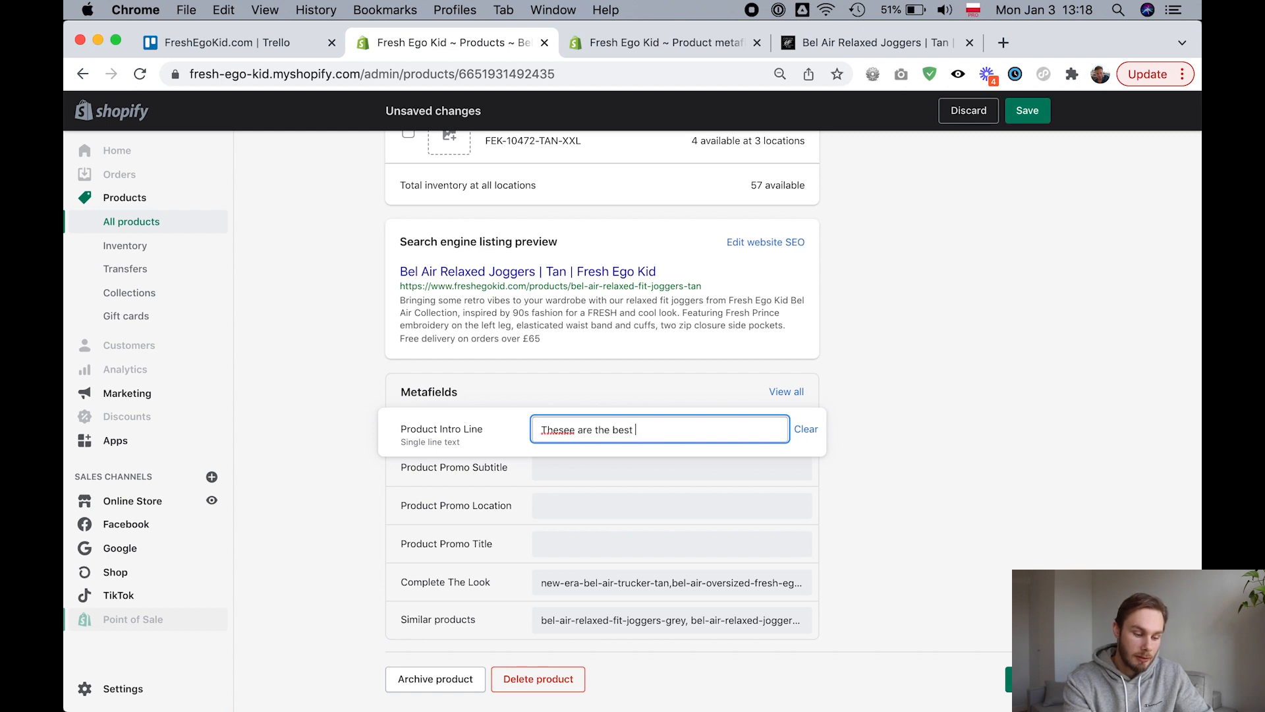
text( joggers!)
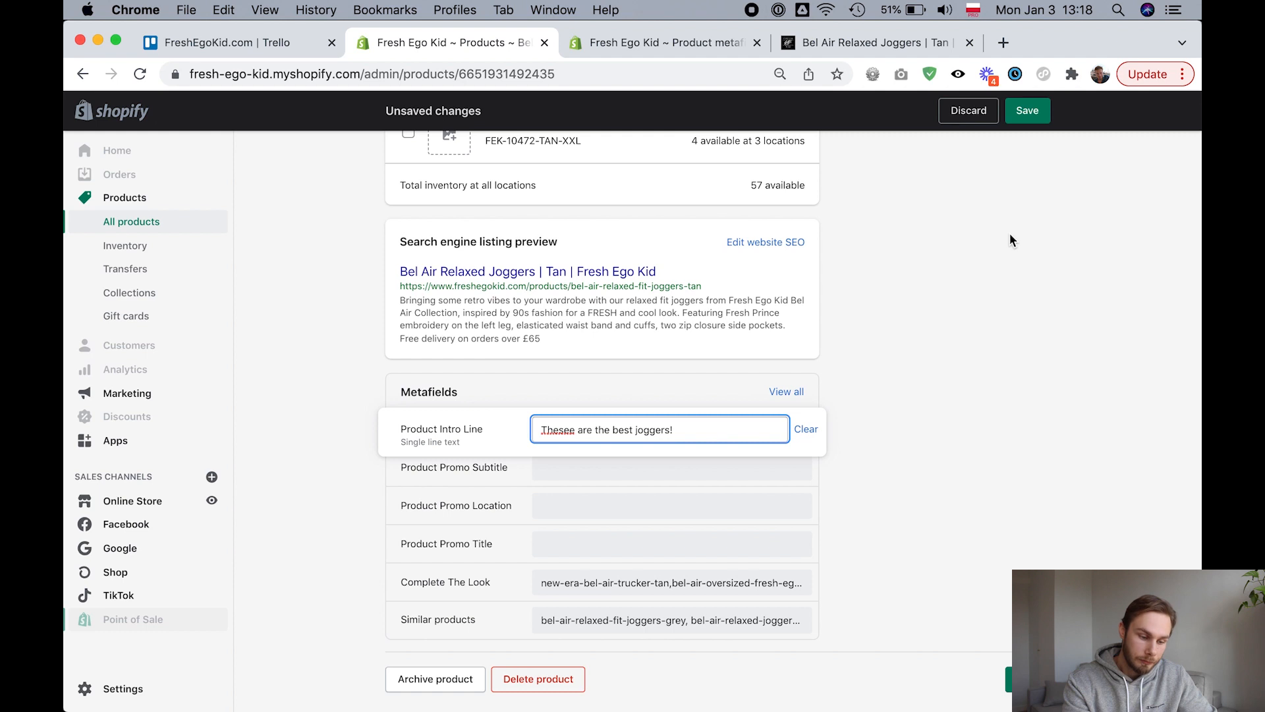
Check the title area of the live joggers page, then return to the product's unsaved metafields in the admin.
click(880, 41)
scroll(853, 322, up, 5)
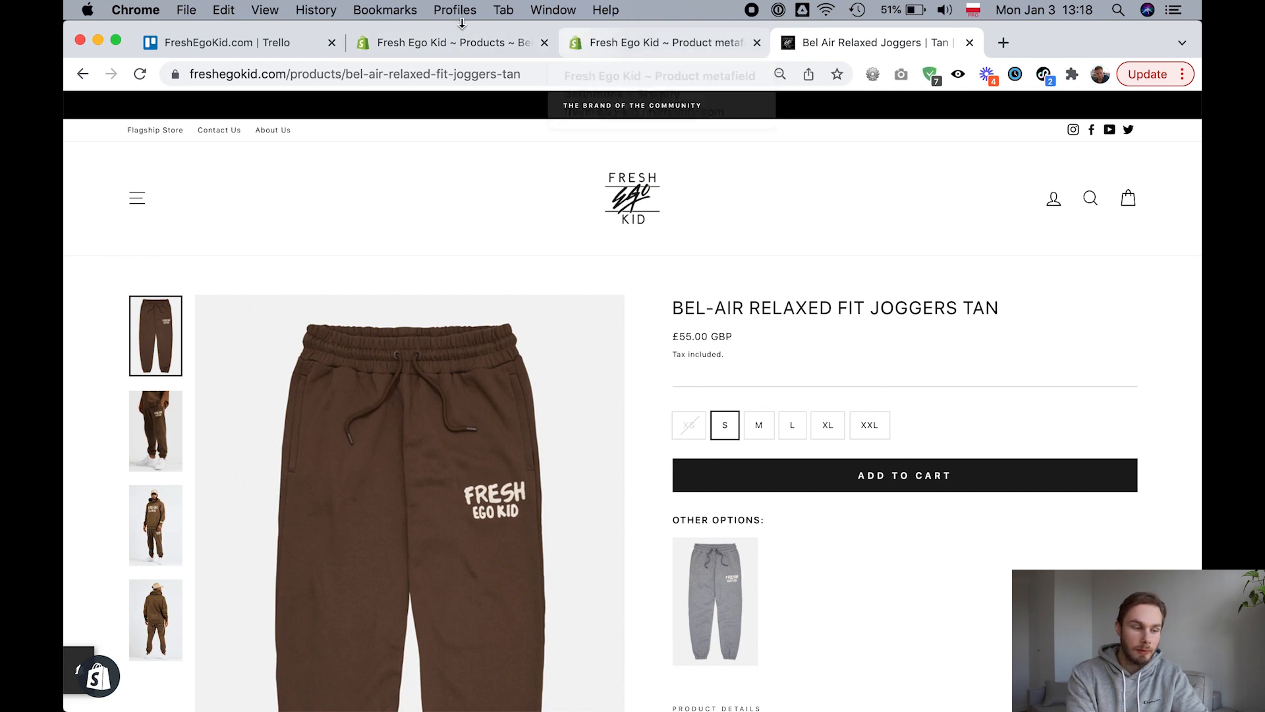
click(401, 40)
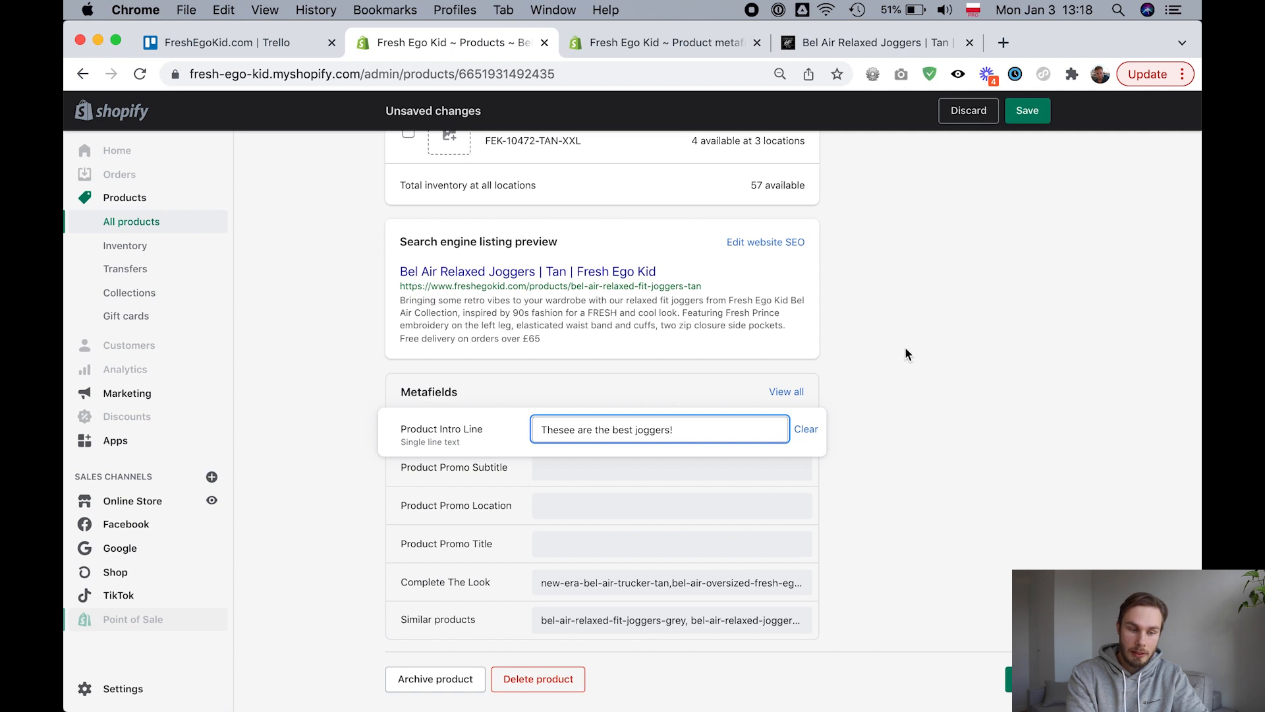
Review the title area and product details on the live joggers page.
click(857, 44)
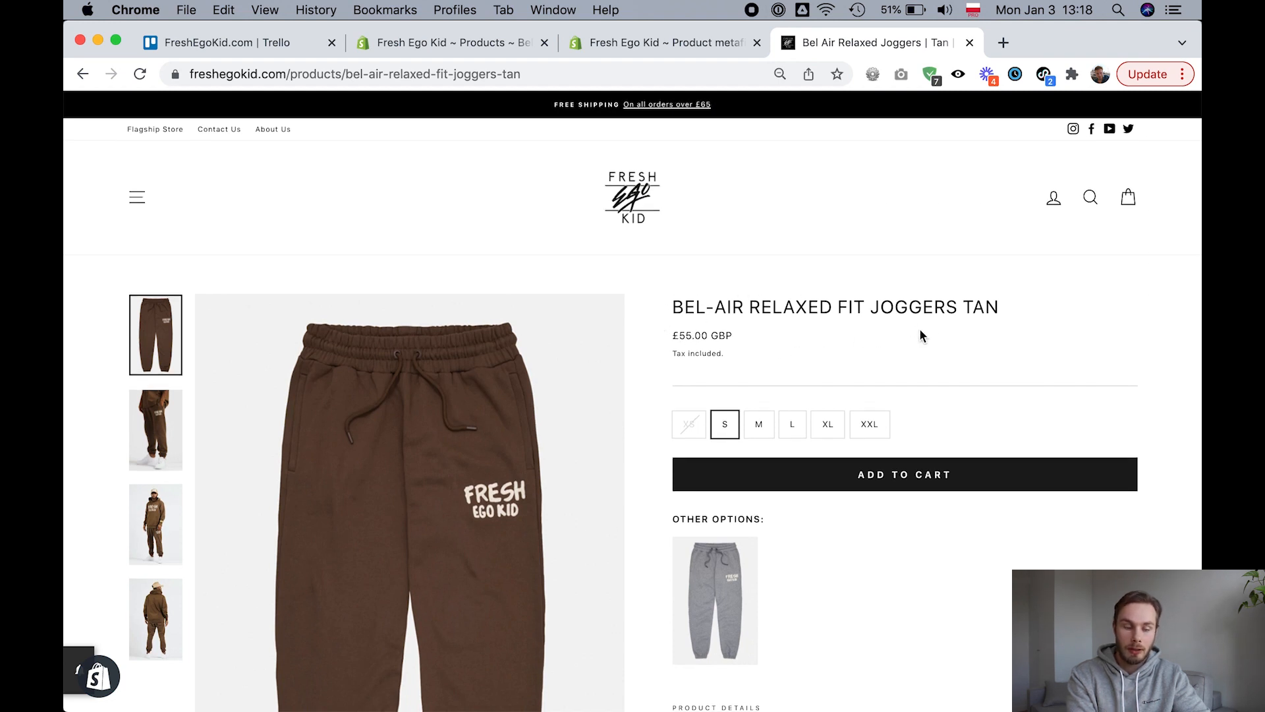
scroll(921, 331, down, 5)
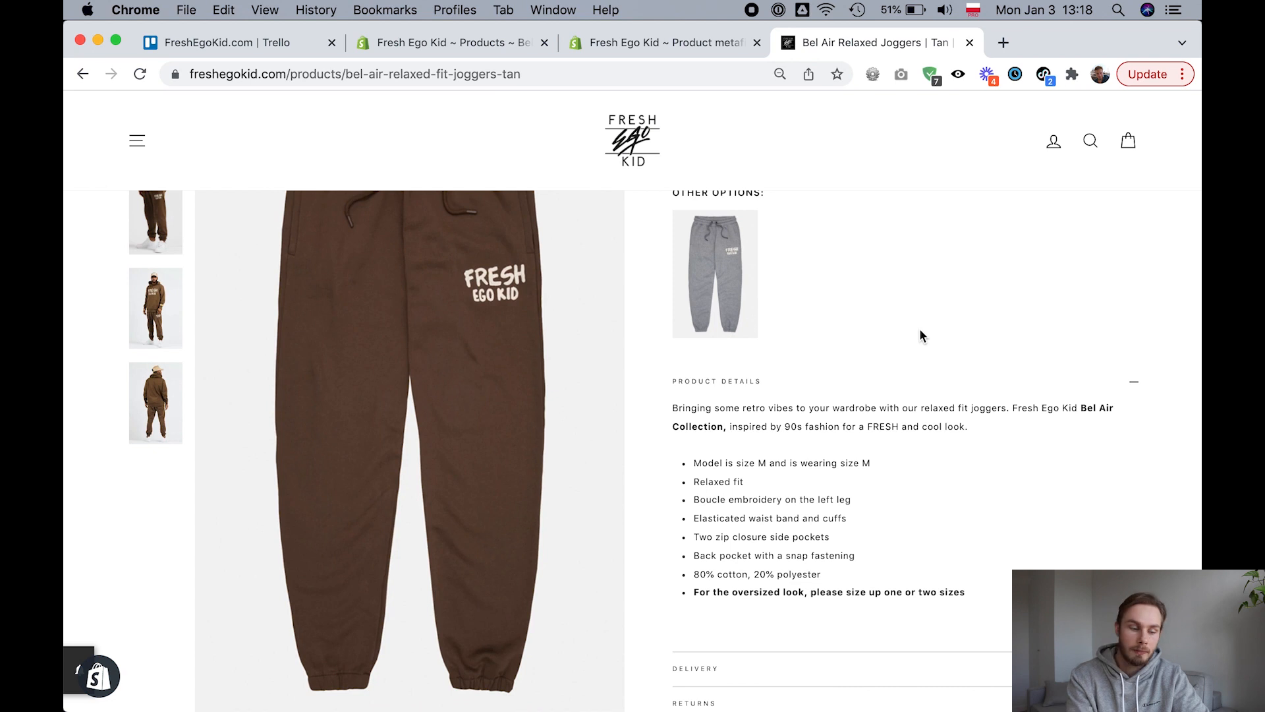
scroll(920, 331, up, 4)
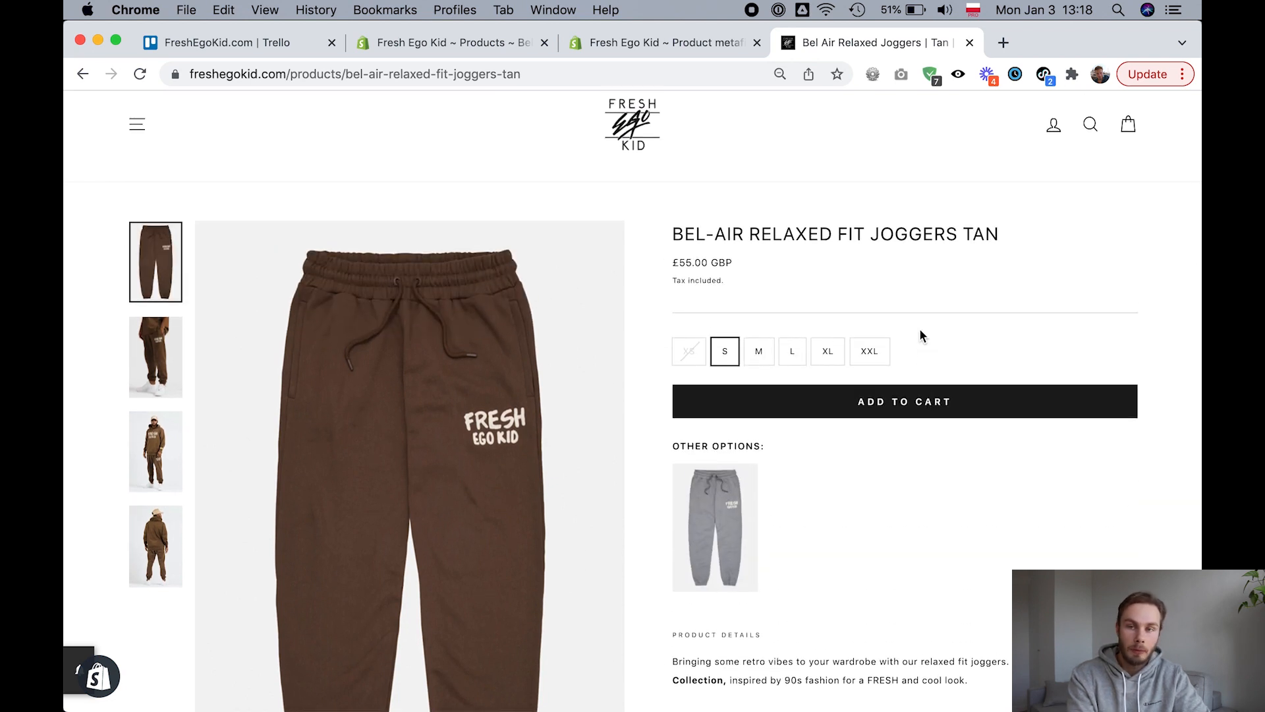
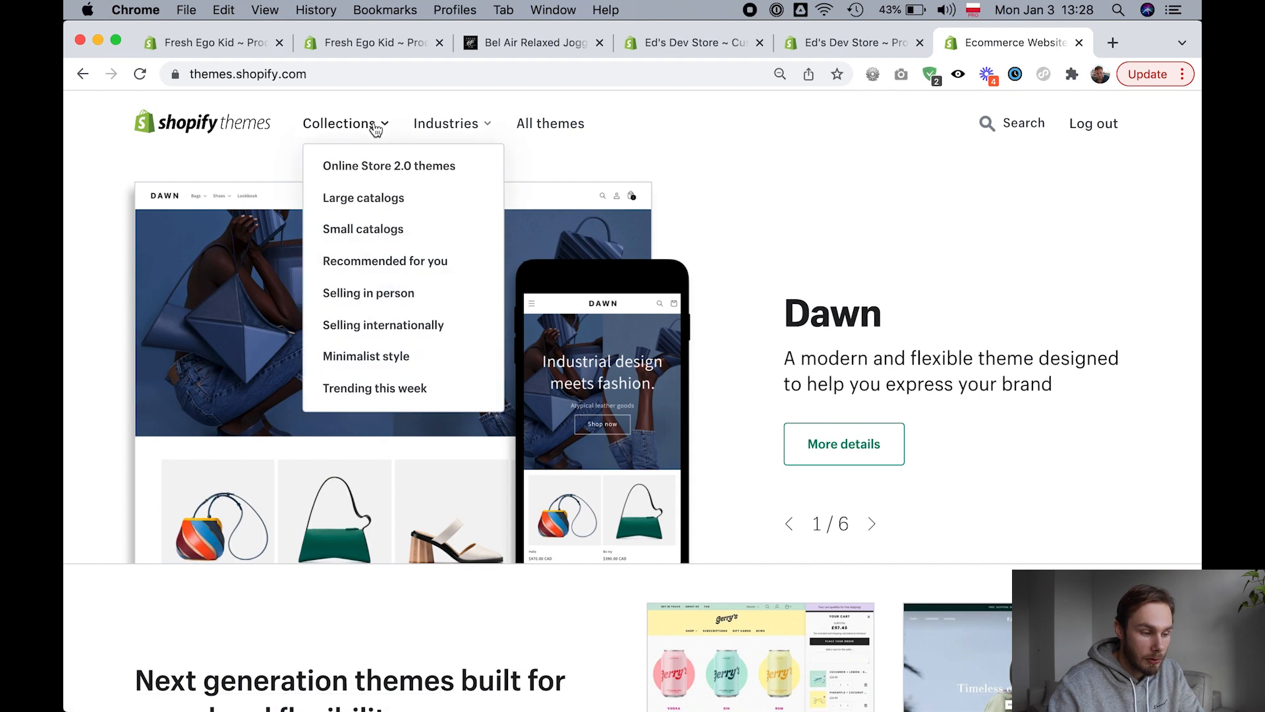
Open the Online Store 2.0 themes collection in the Shopify theme store and look through the listed themes.
click(422, 166)
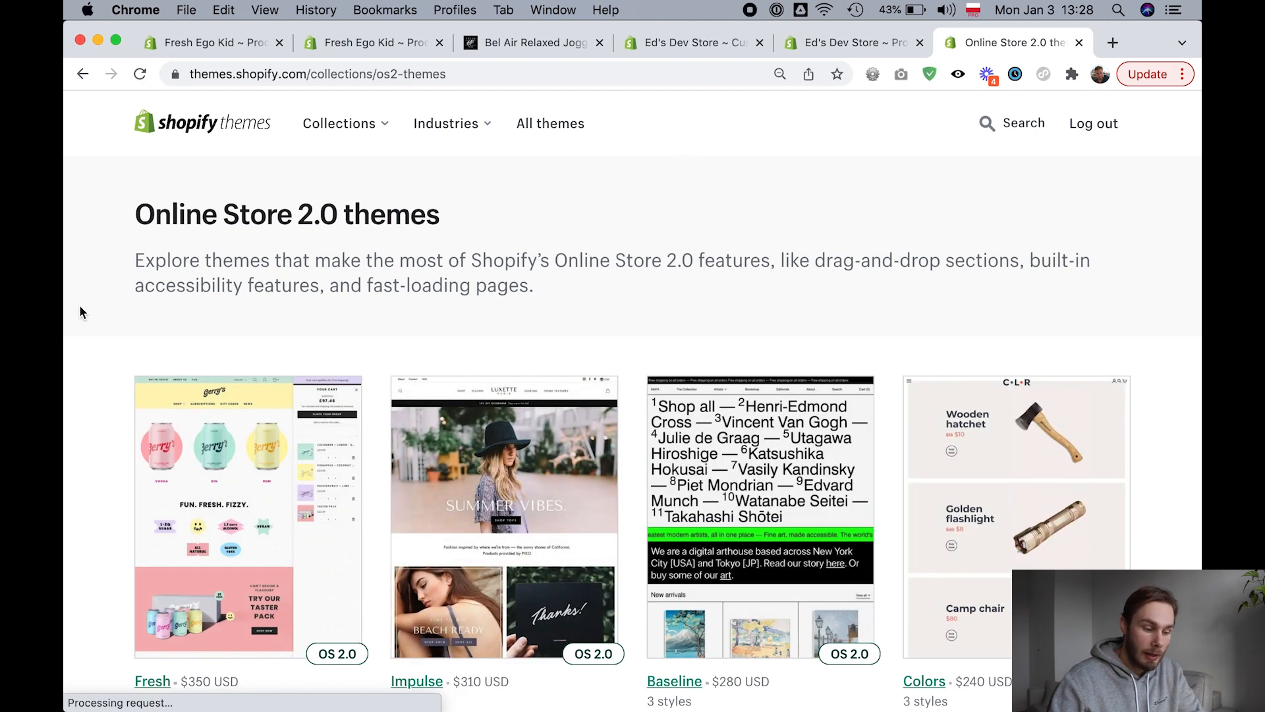
scroll(79, 307, down, 15)
scroll(79, 307, down, 8)
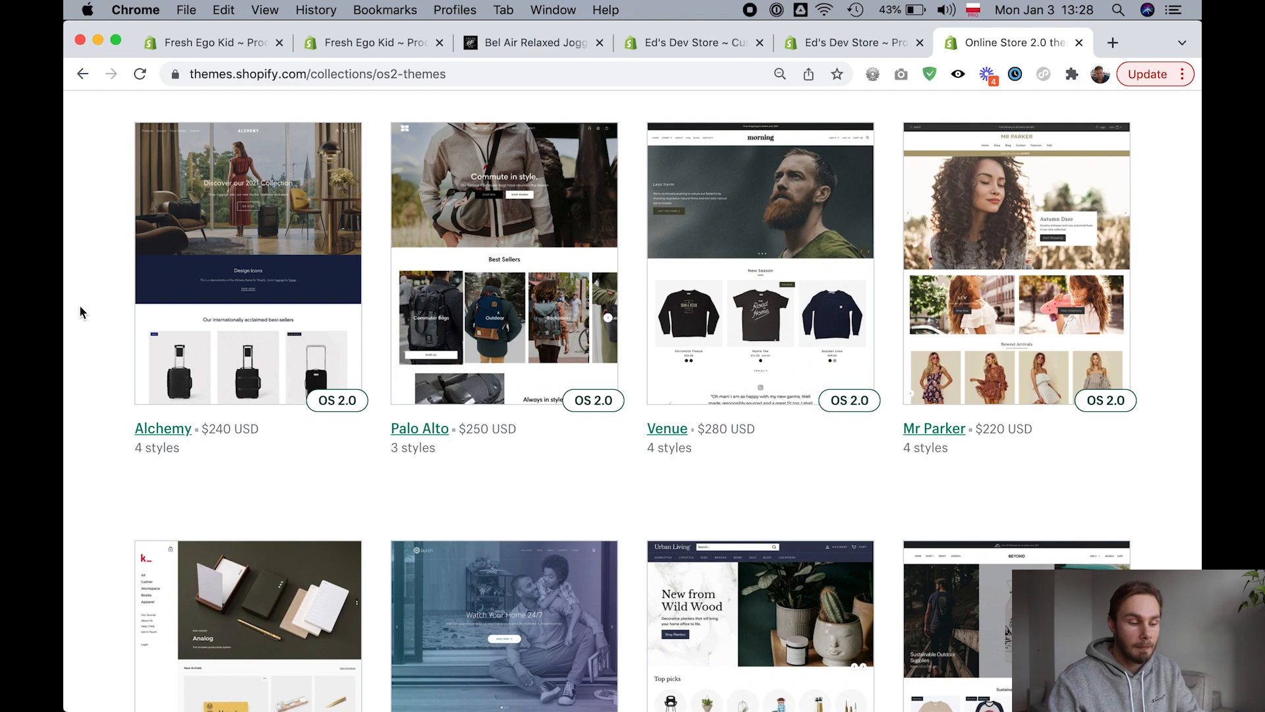
scroll(79, 304, down, 15)
scroll(80, 304, up, 20)
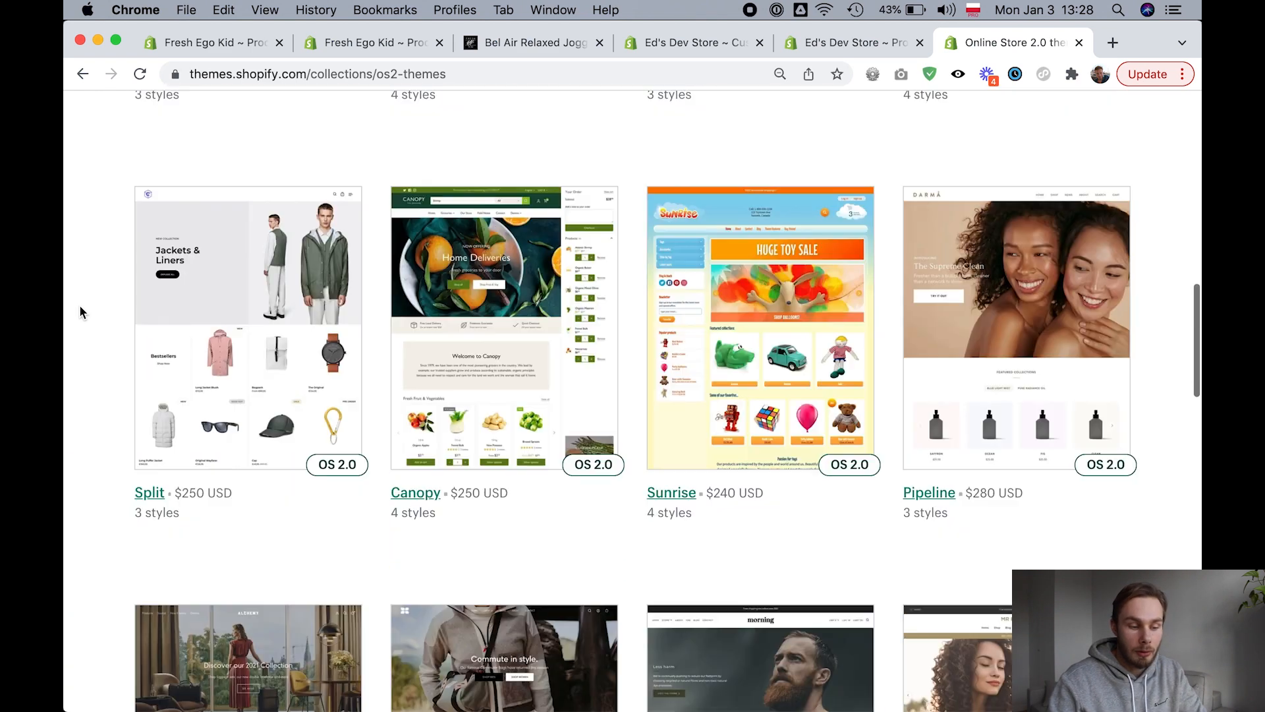
scroll(79, 304, up, 8)
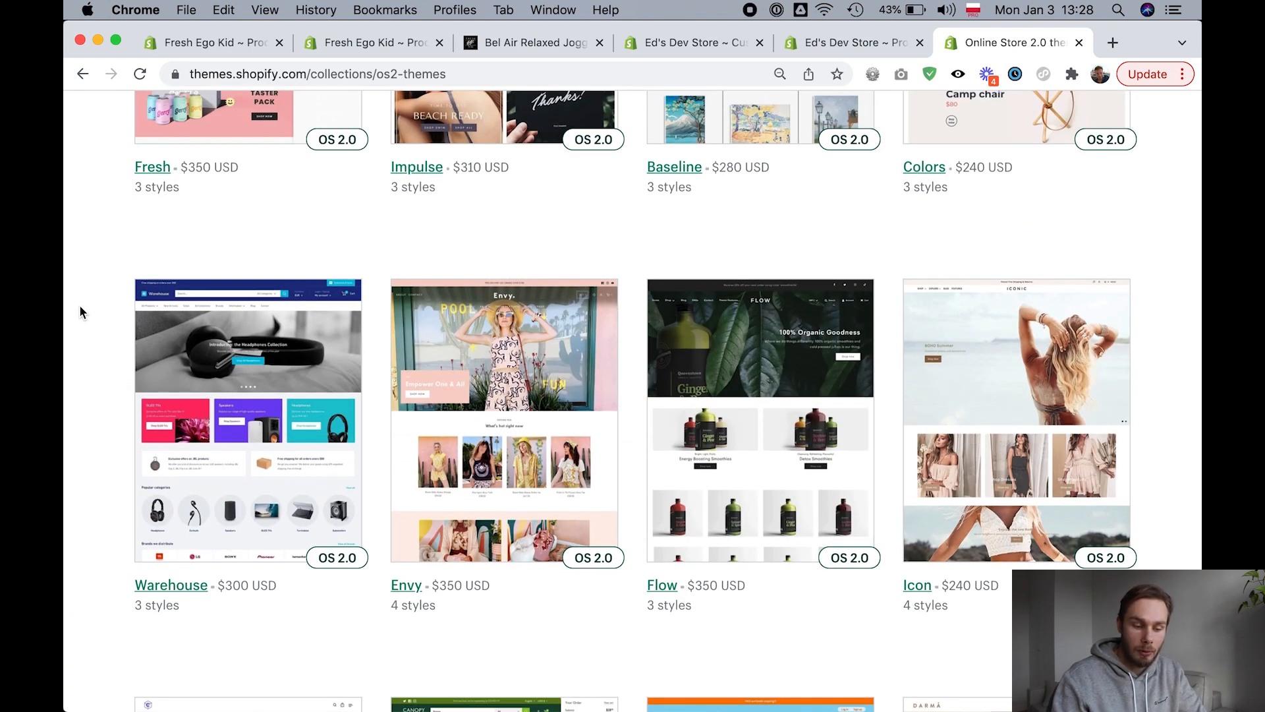
scroll(80, 310, up, 1)
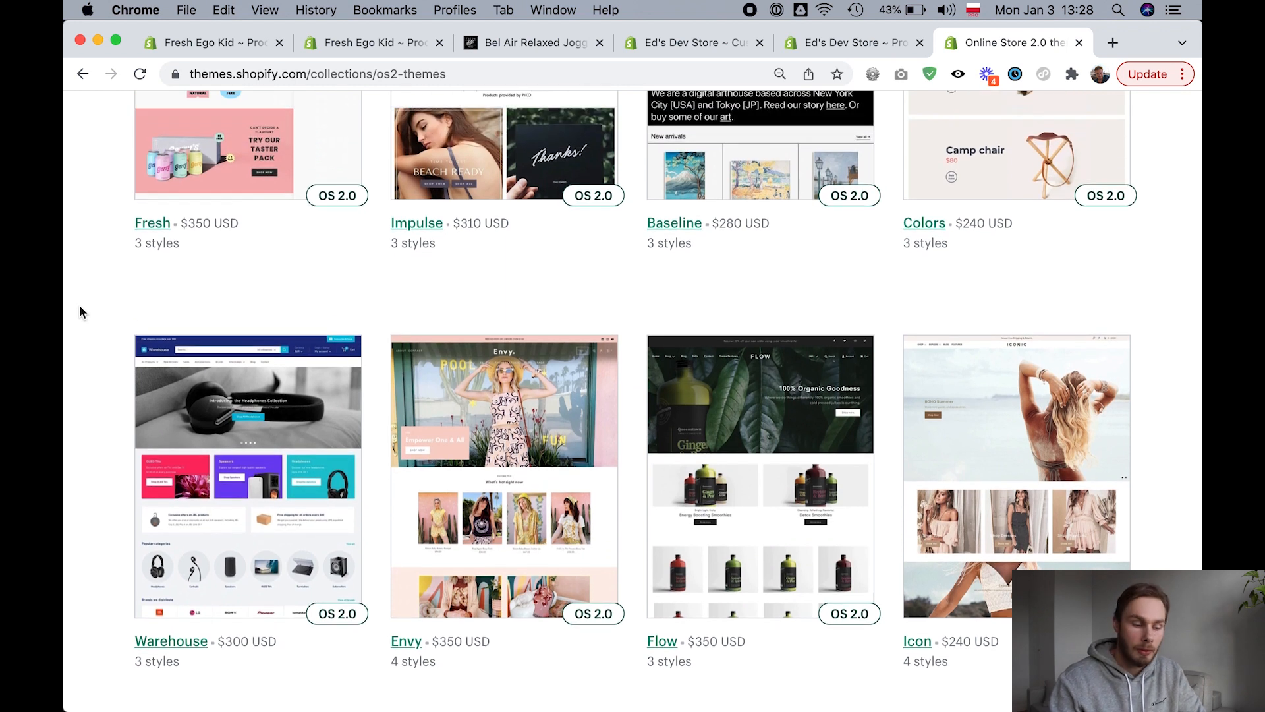
scroll(79, 311, up, 3)
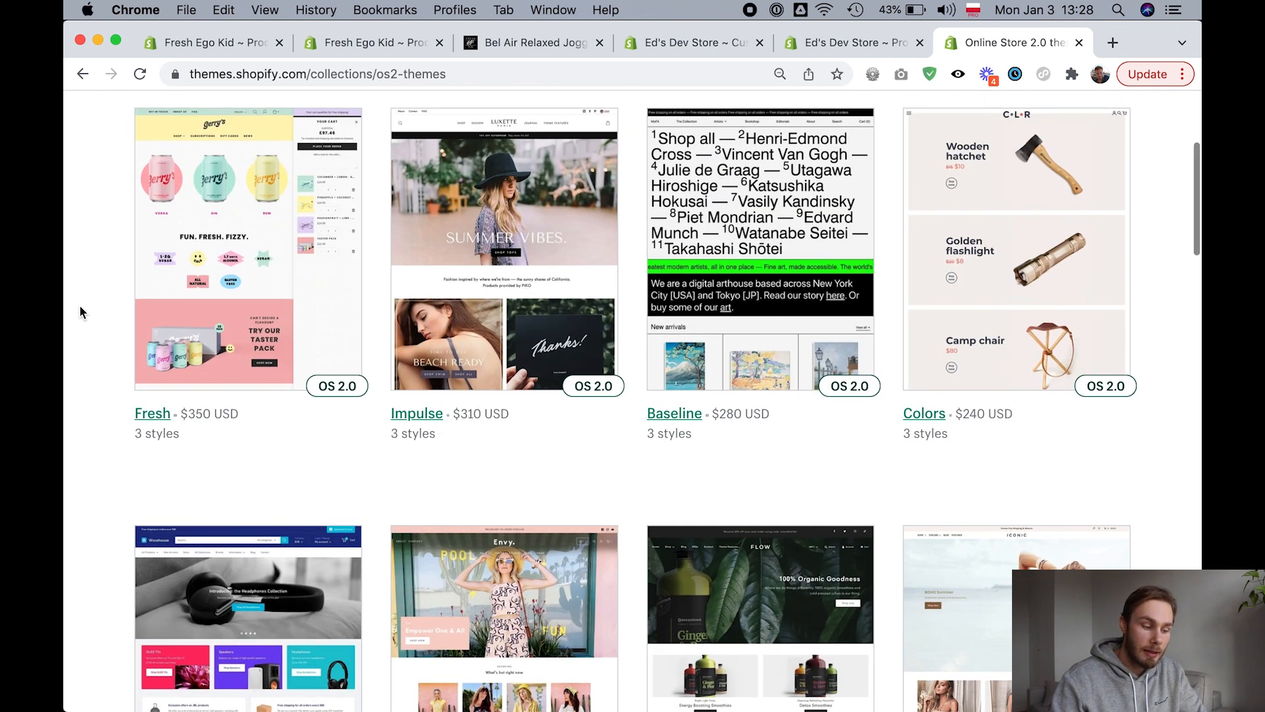
scroll(79, 311, up, 3)
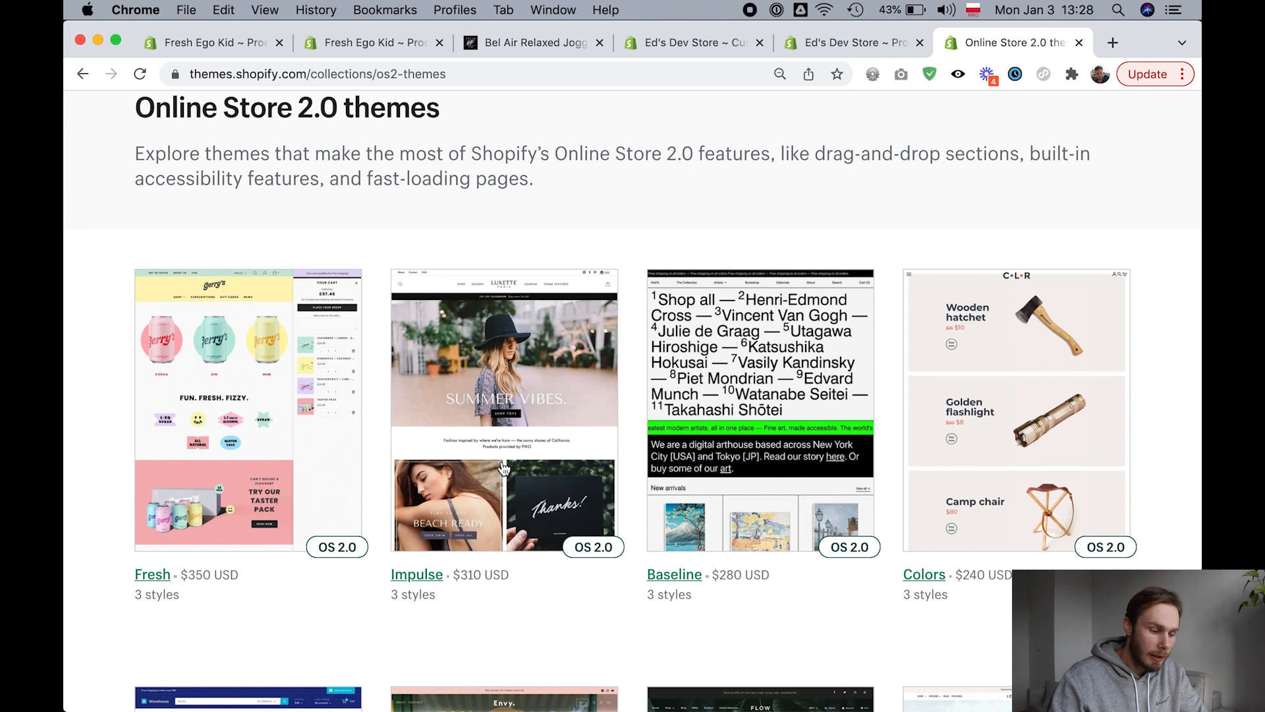
scroll(473, 442, down, 1)
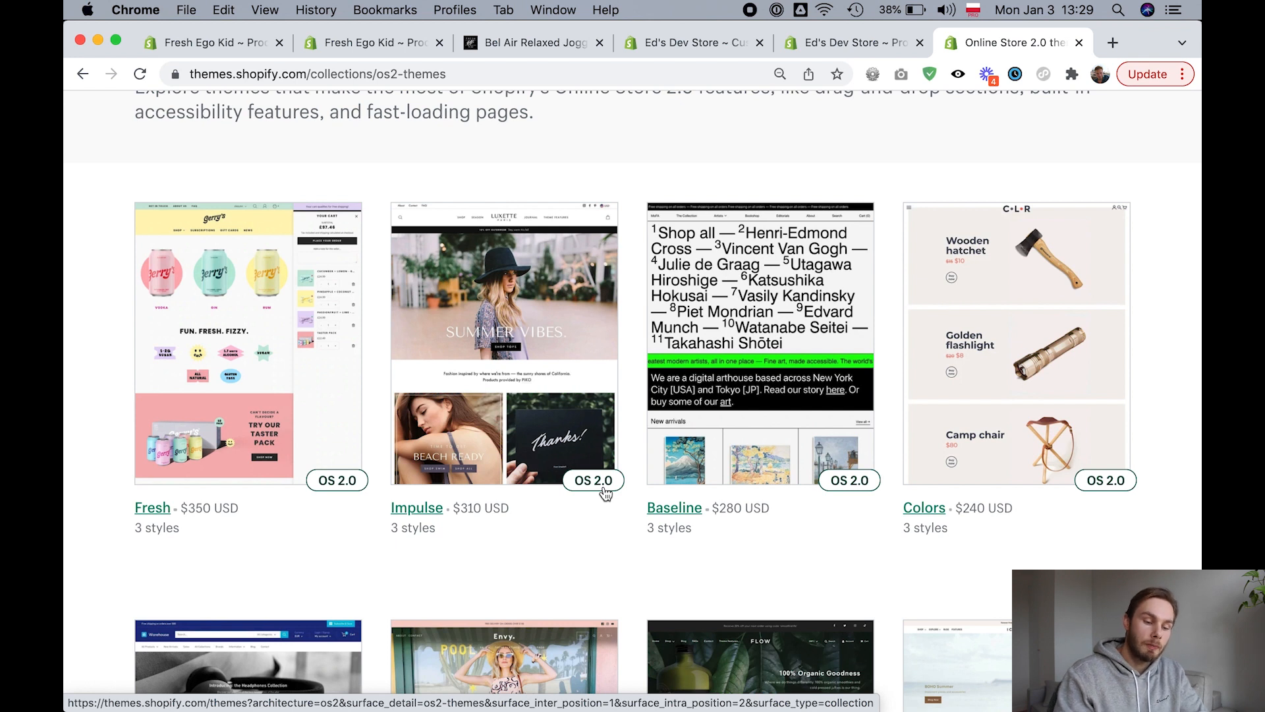
In the dev store's theme editor, try the Price block below Inventory status and return it above Separator.
click(835, 44)
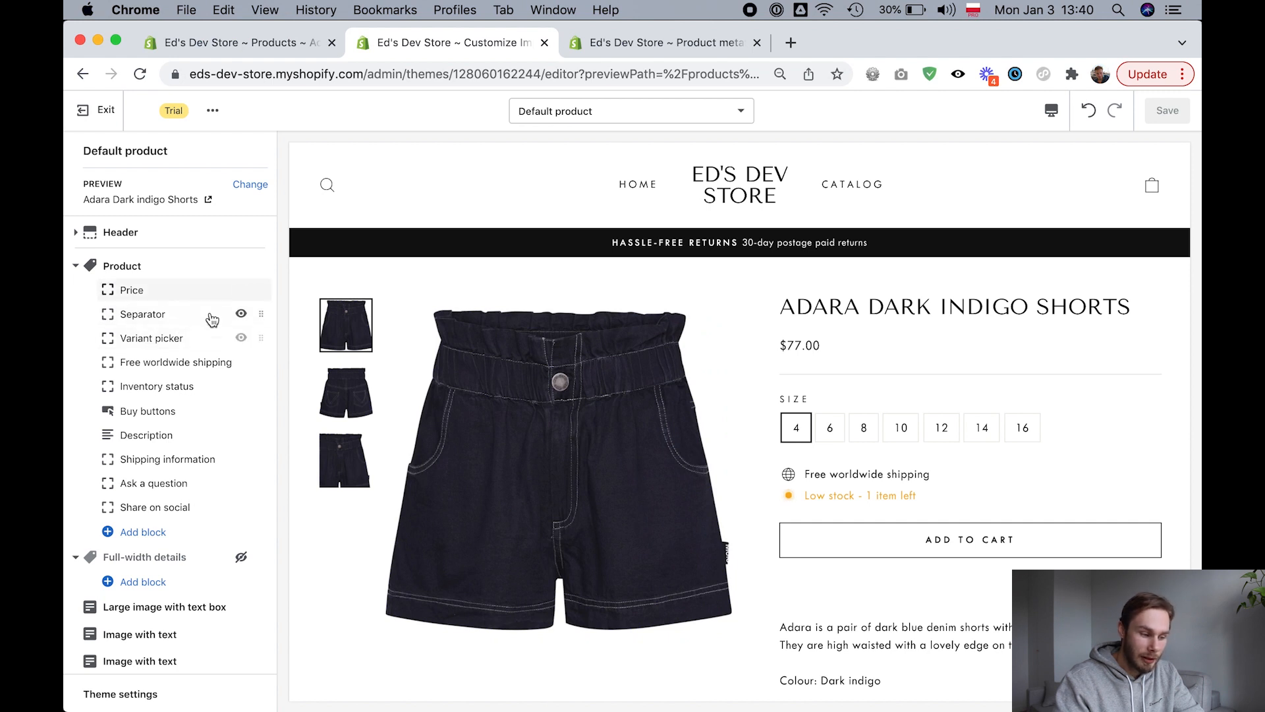
drag(261, 290, 264, 382)
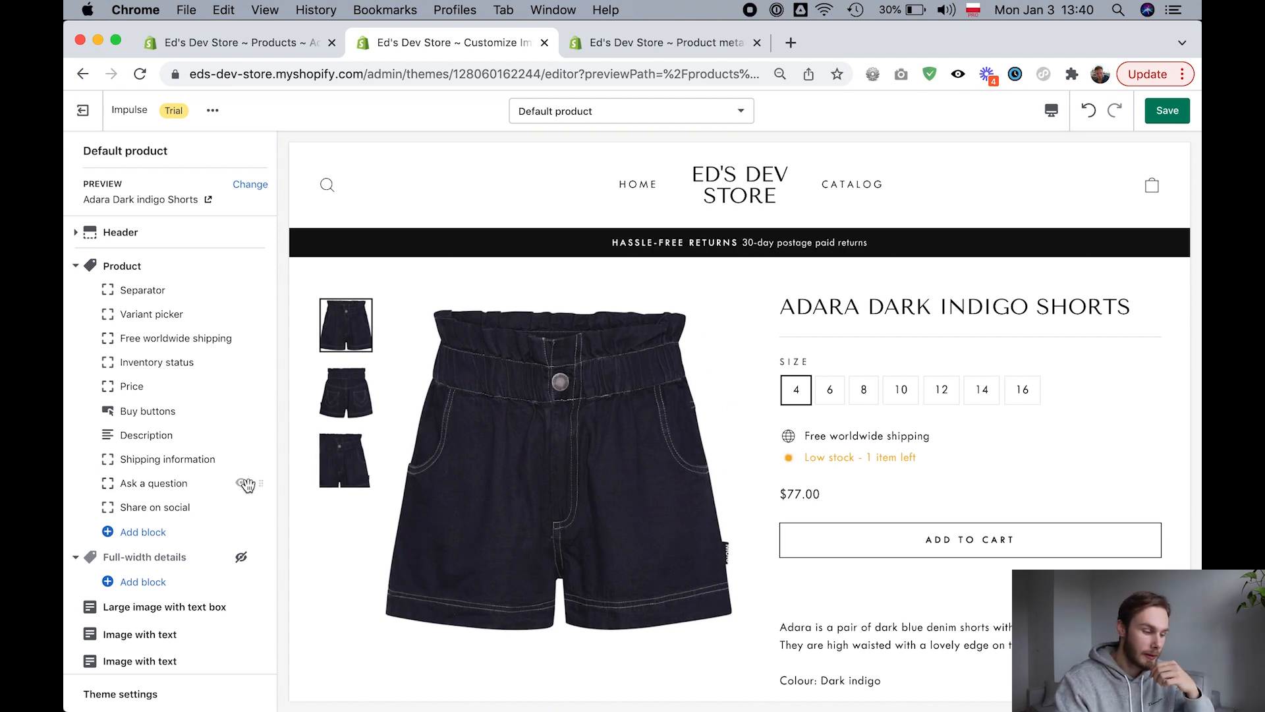
drag(261, 386, 257, 285)
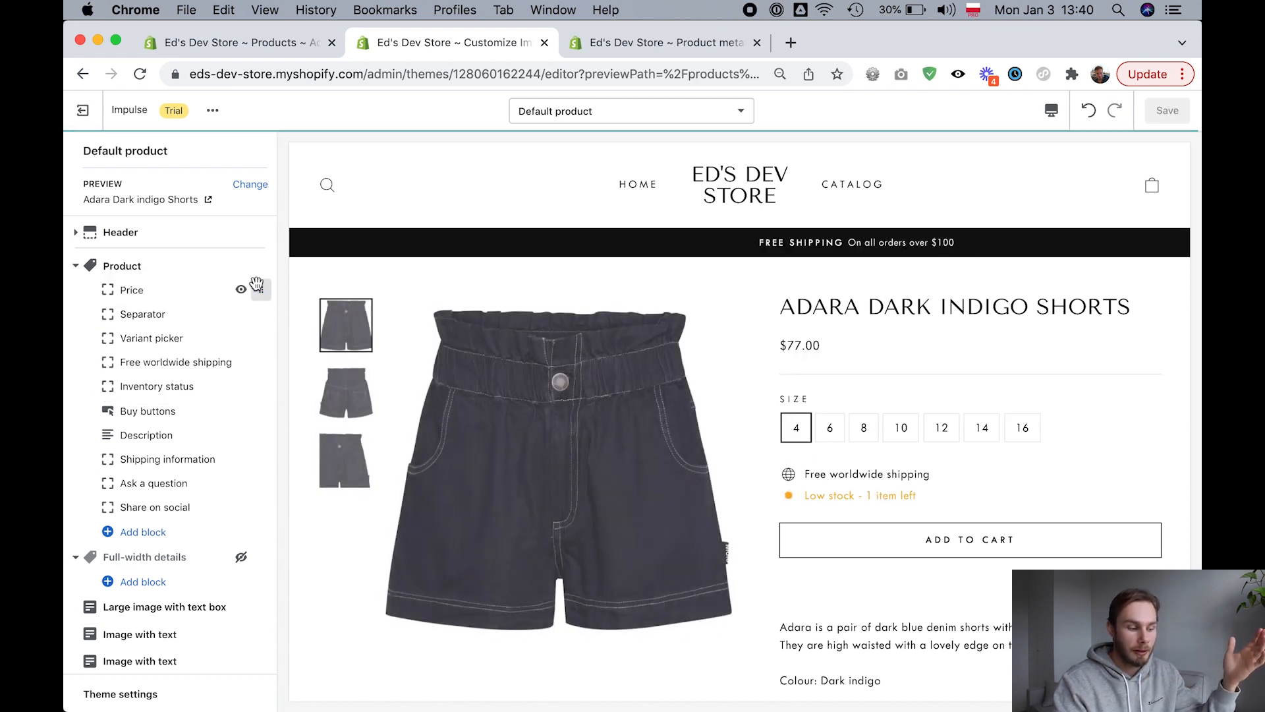
scroll(172, 451, down, 5)
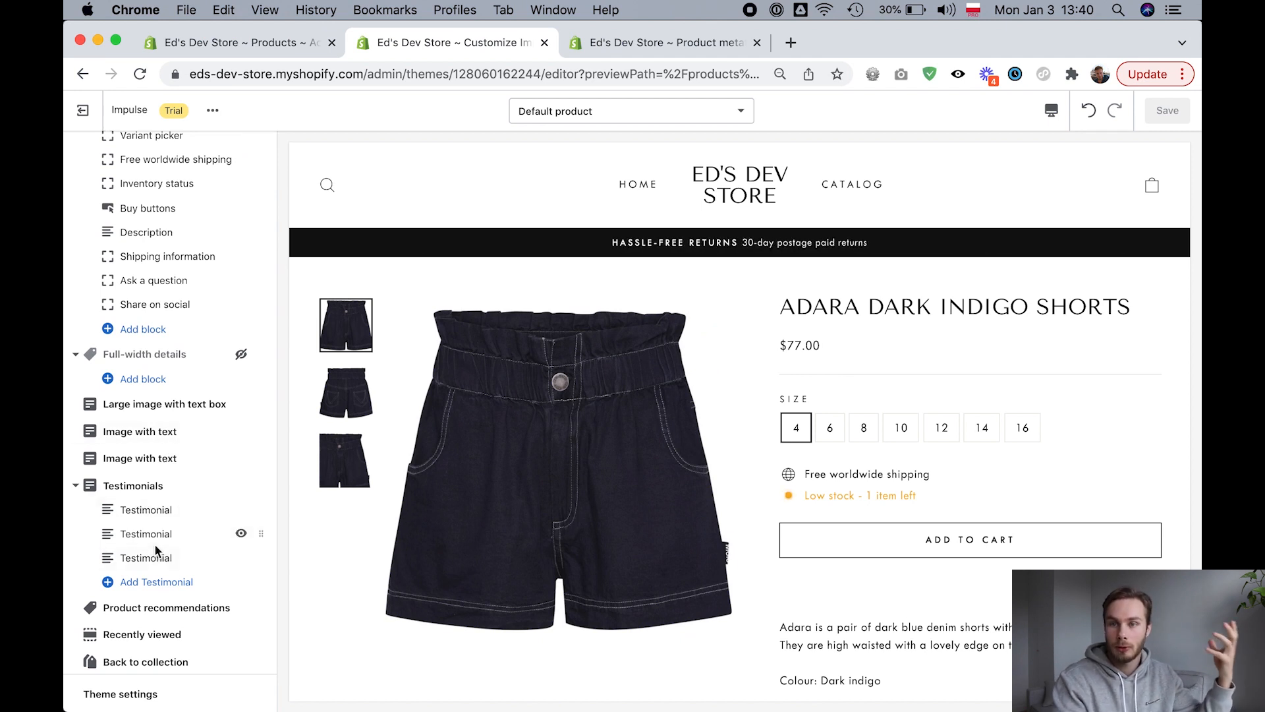
scroll(156, 548, up, 5)
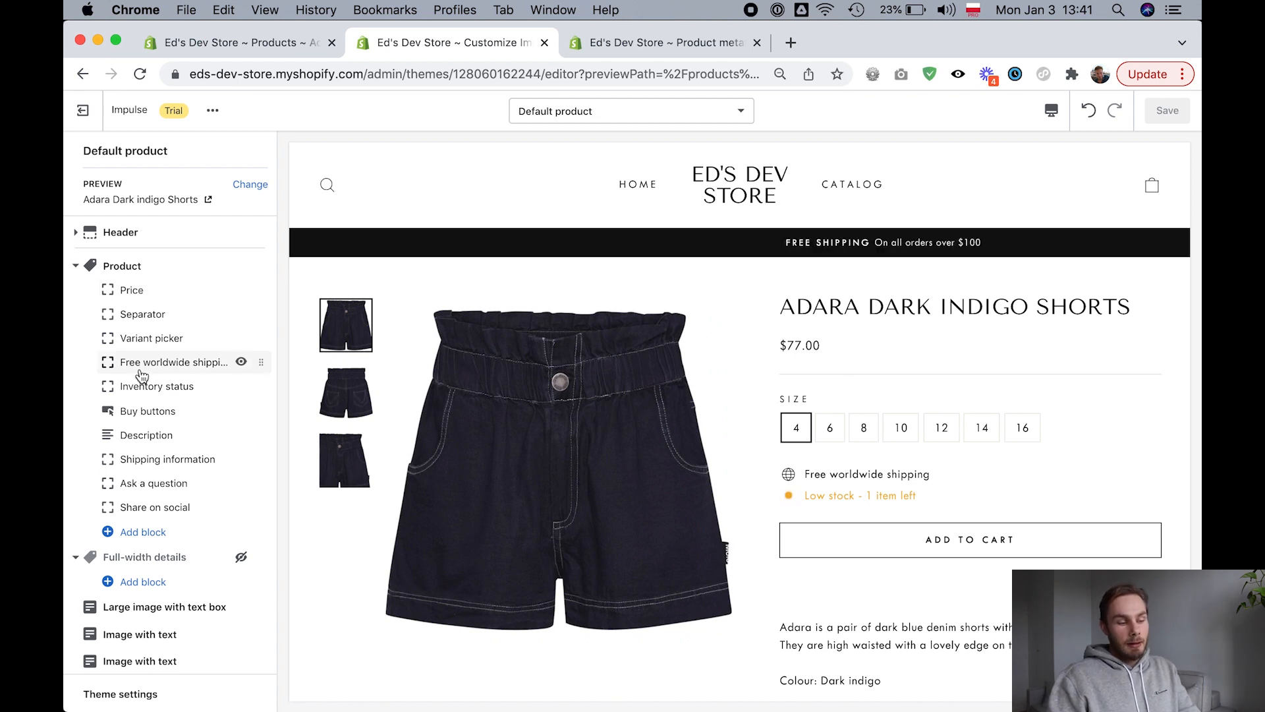
Set the Product Intro Line metafield of the Adara Dark indigo Shorts to "This is a great product." and save the product.
click(636, 40)
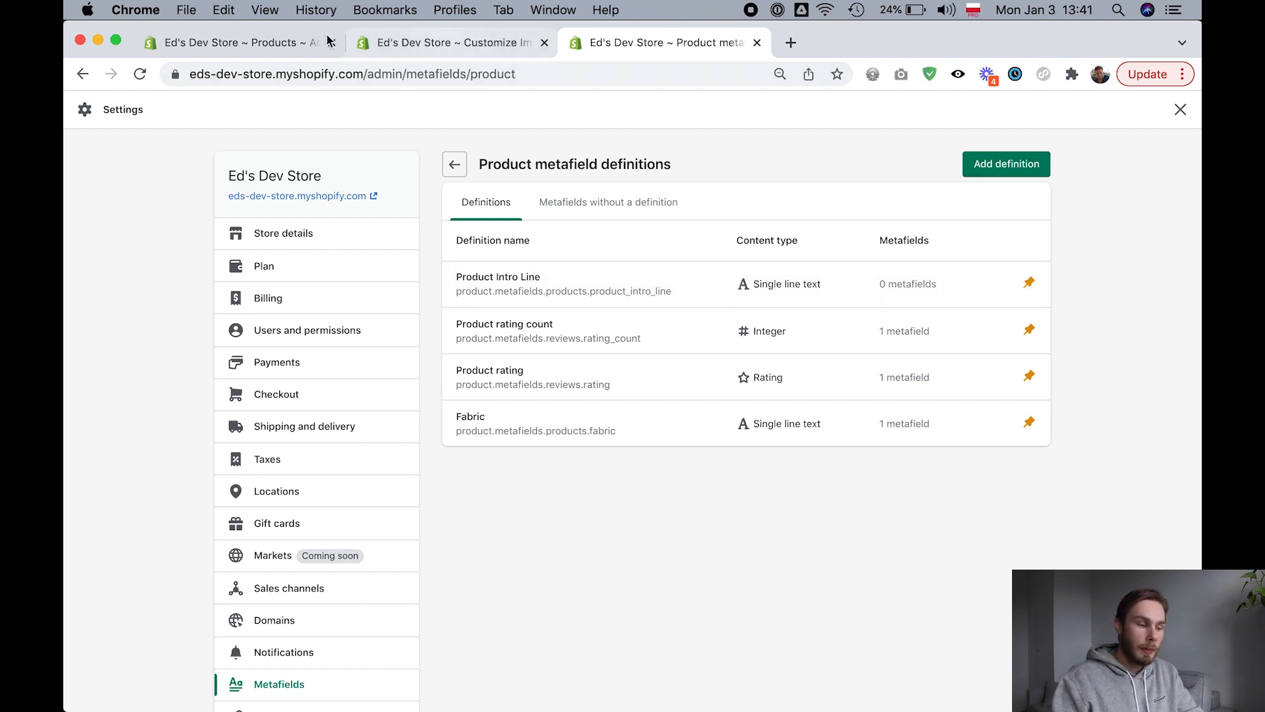
click(263, 46)
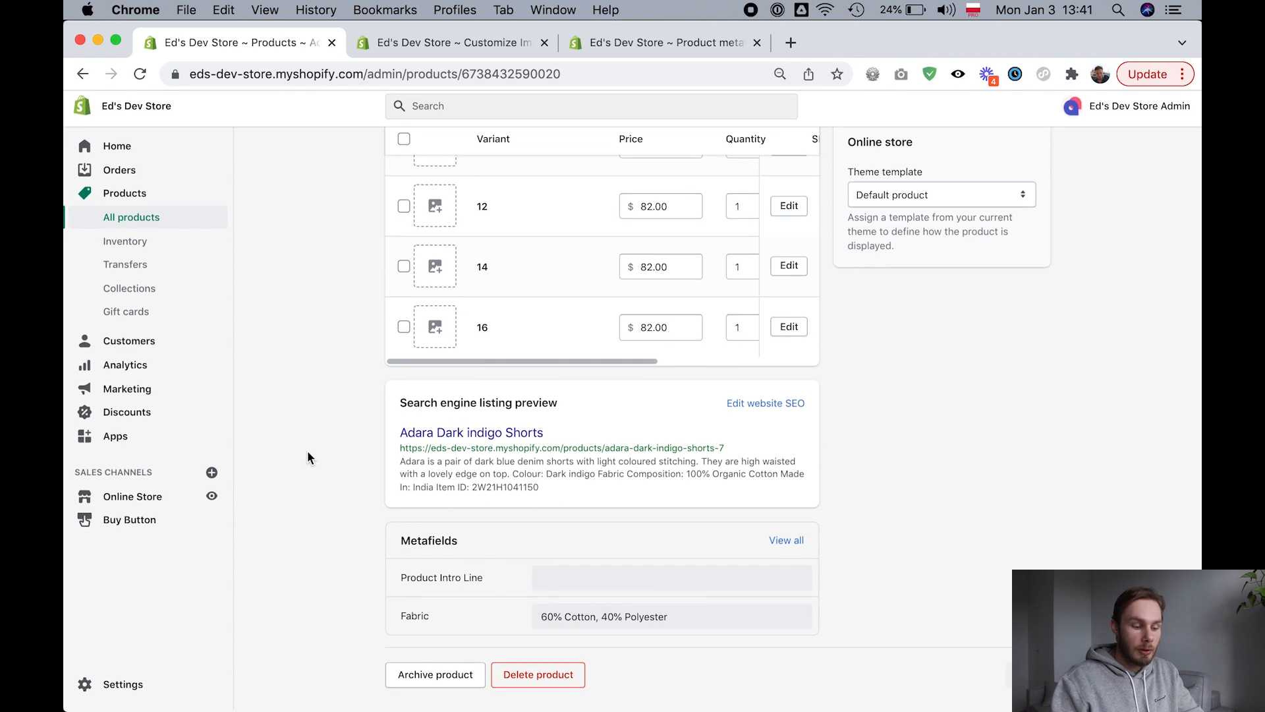
click(567, 582)
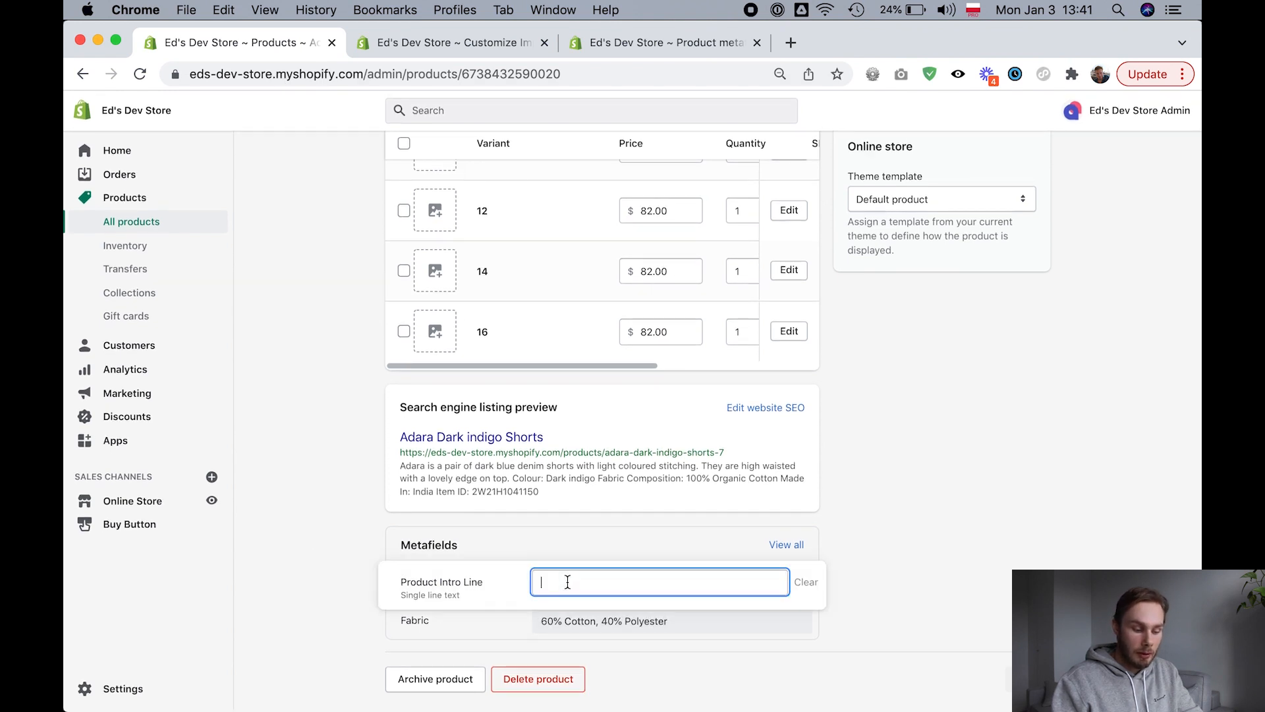
text(This is a )
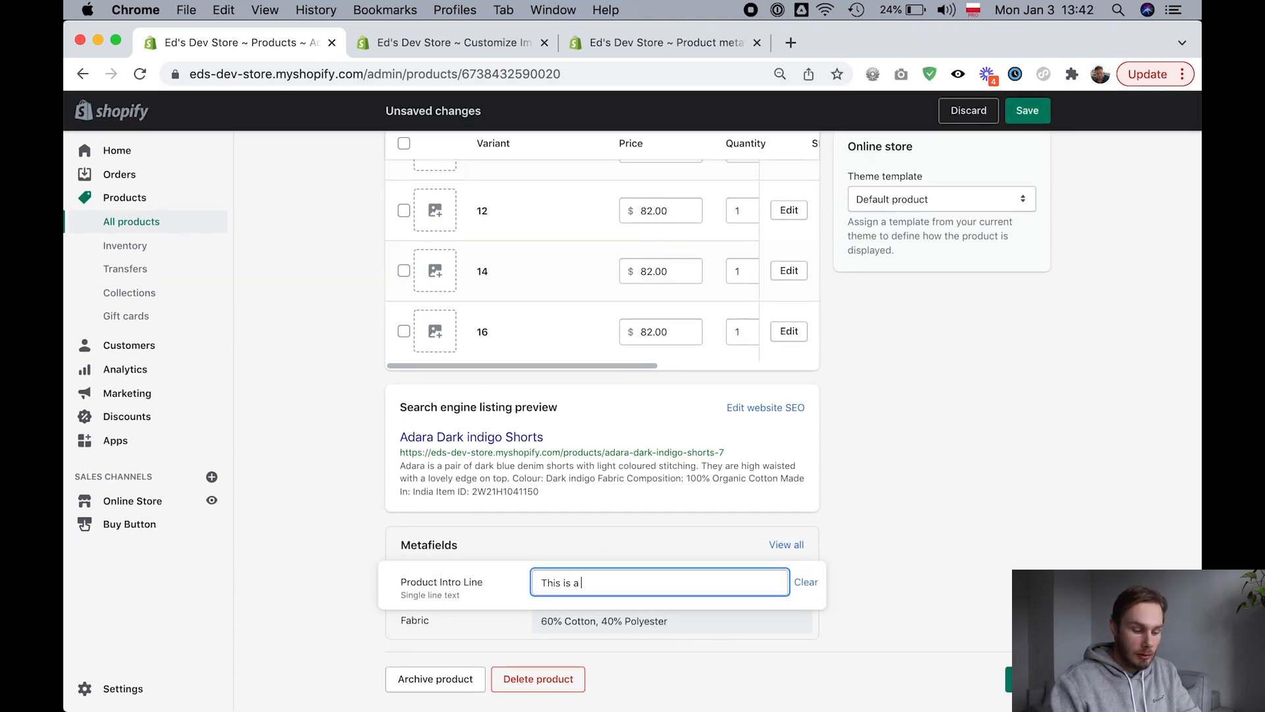
text(great product.)
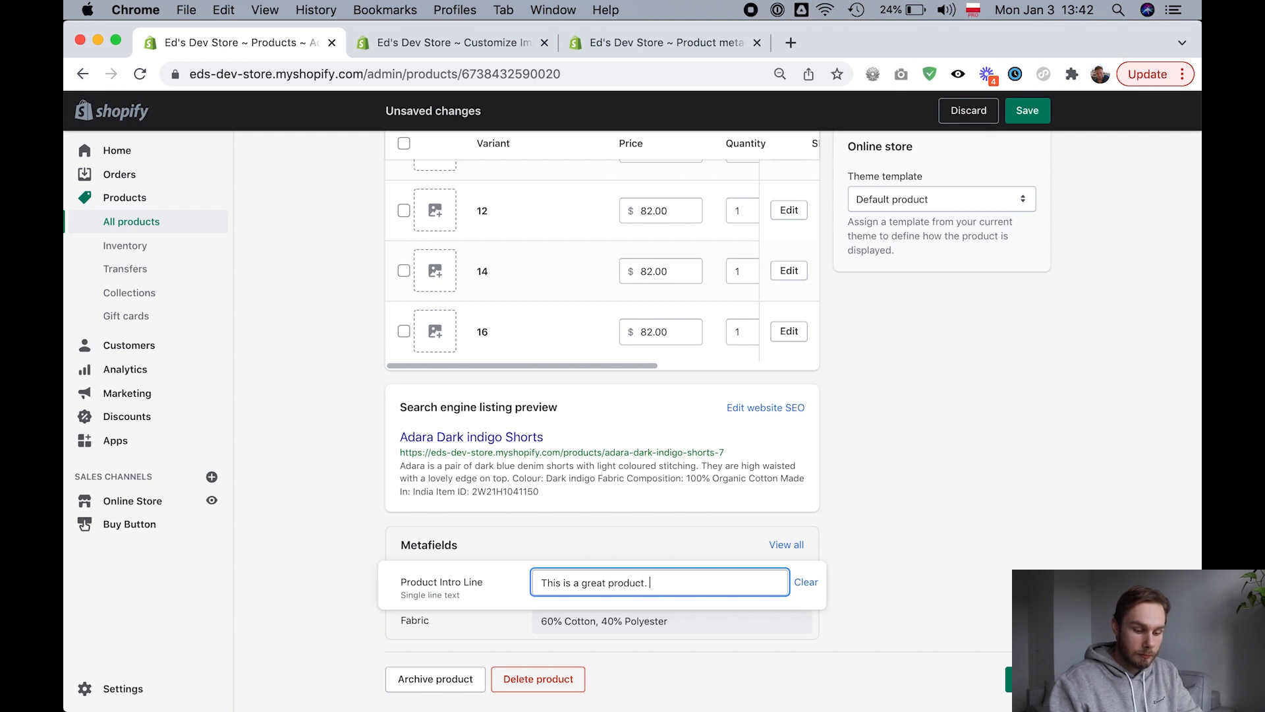
click(1008, 679)
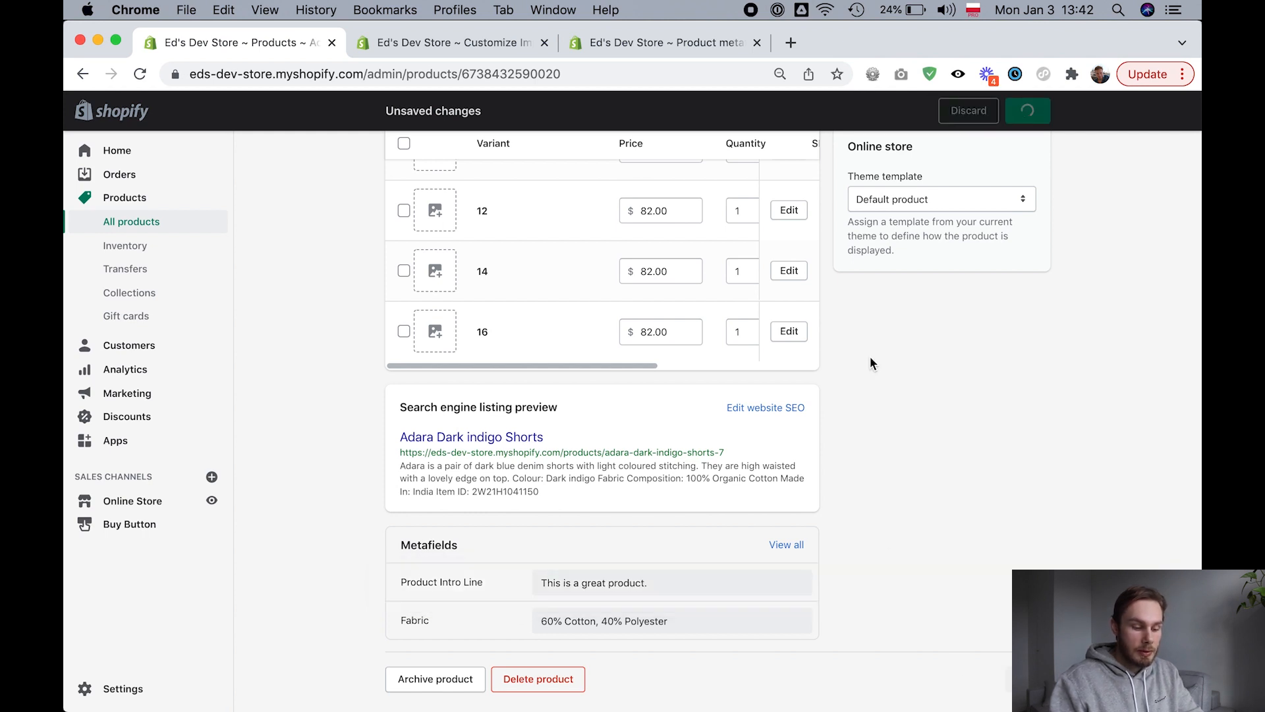
Add a Text block to the Product section of the default product template and check its settings.
click(446, 42)
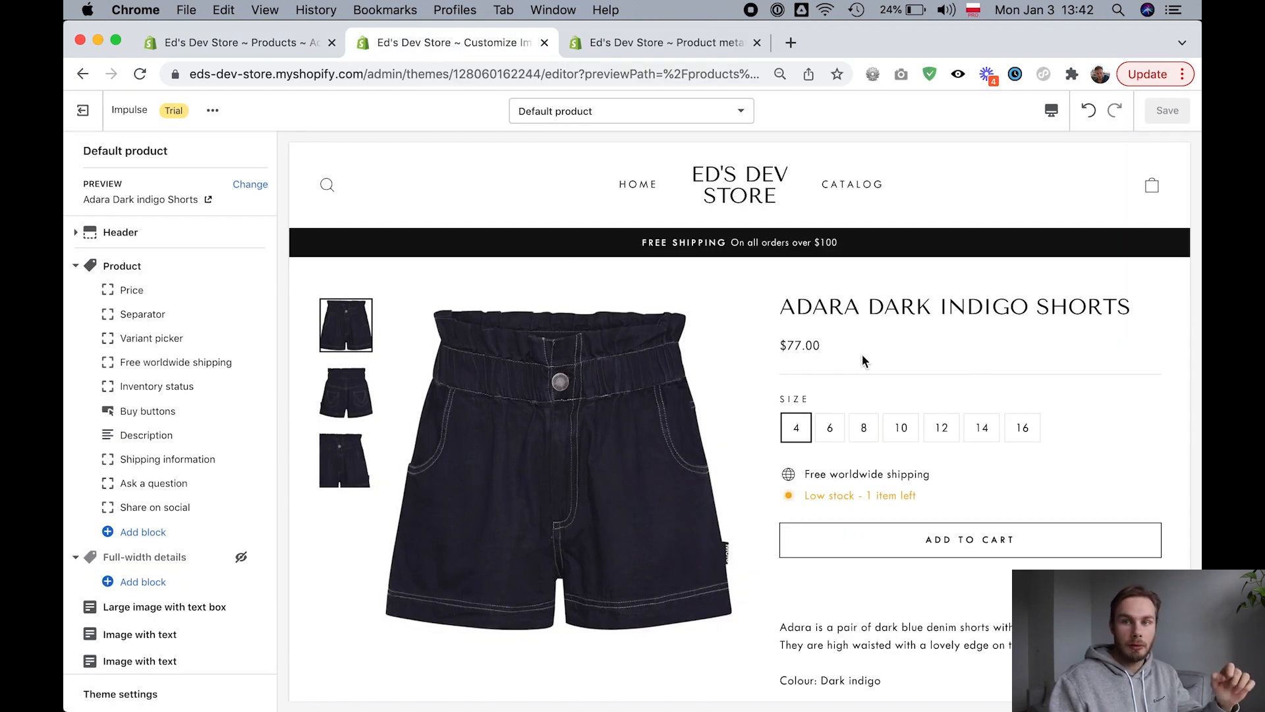
click(159, 535)
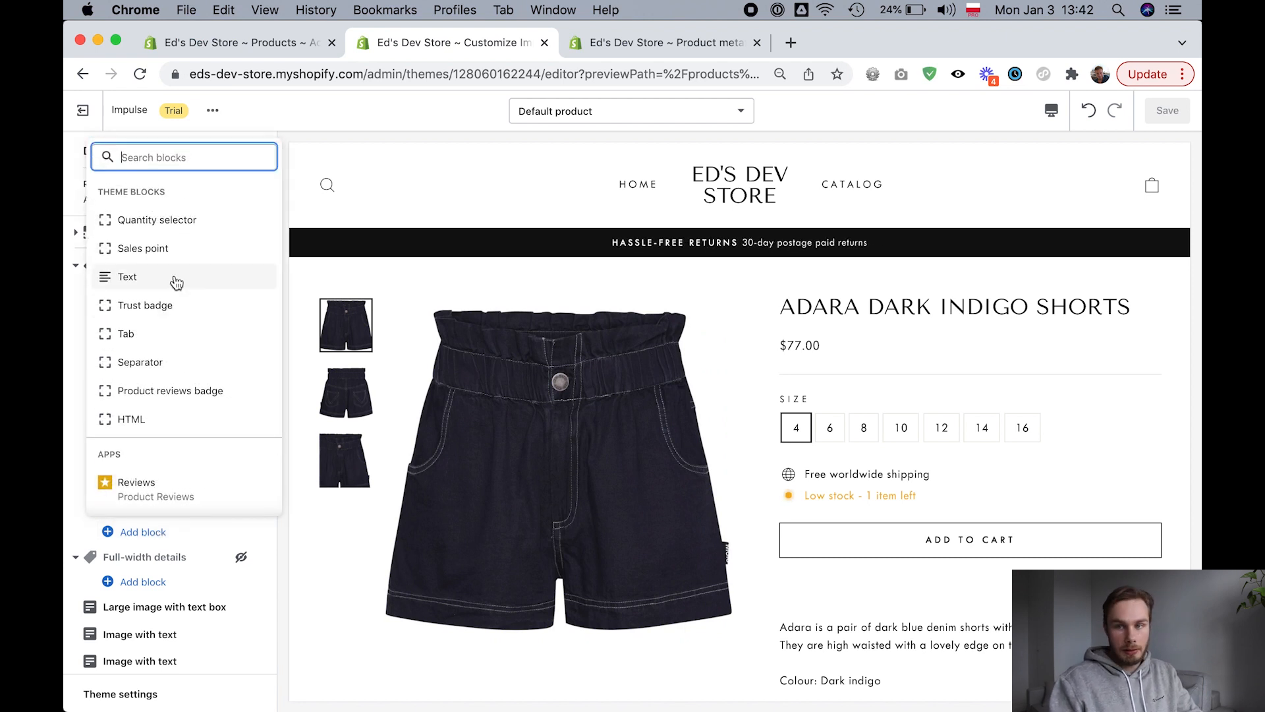
click(660, 42)
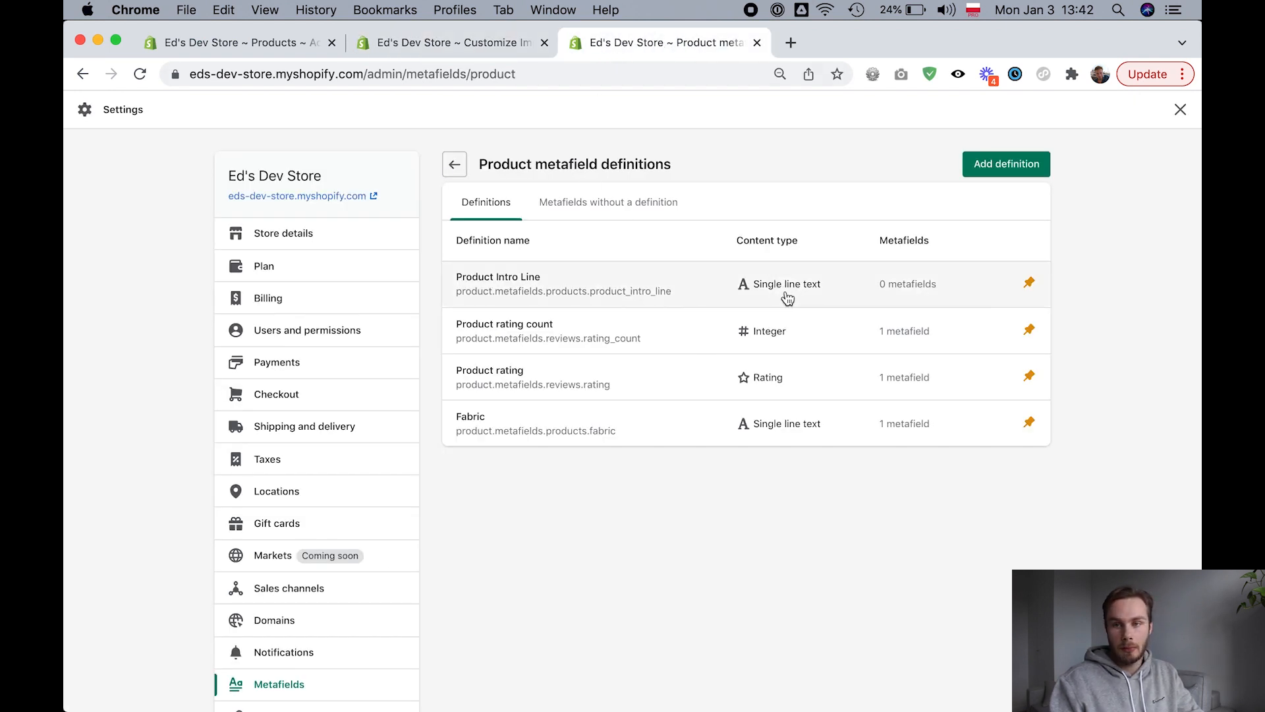
click(429, 43)
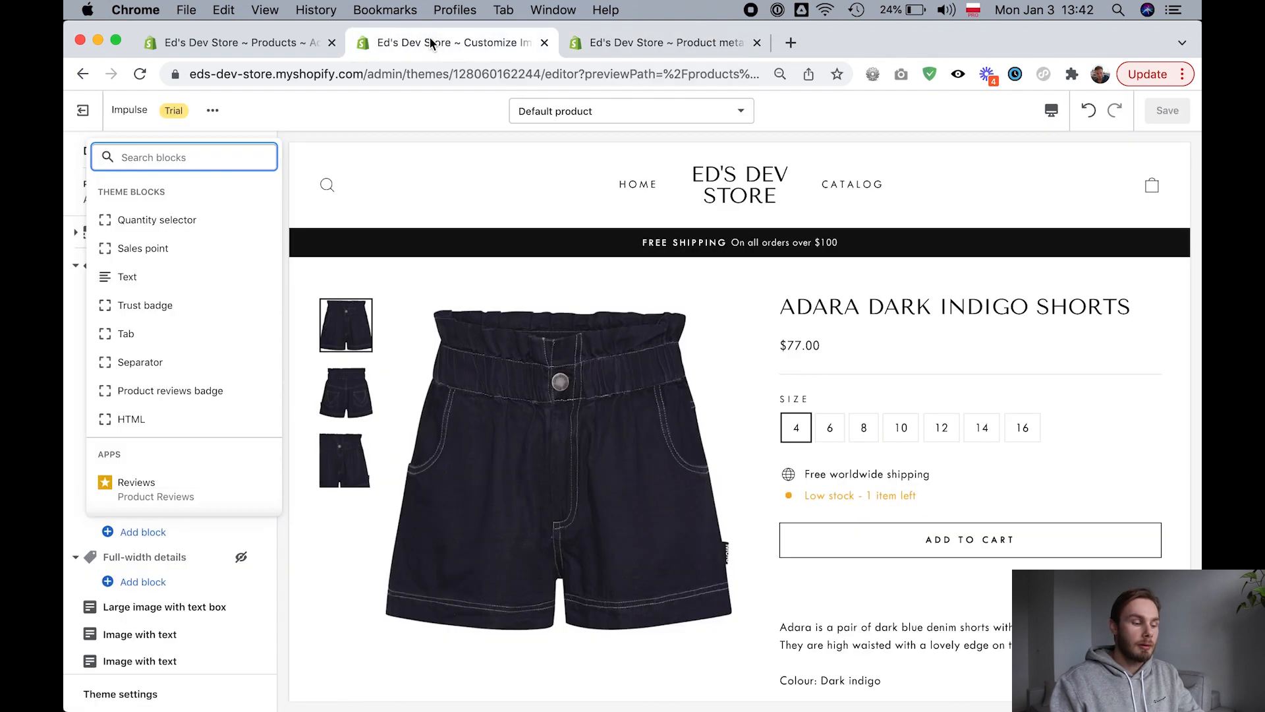
click(165, 276)
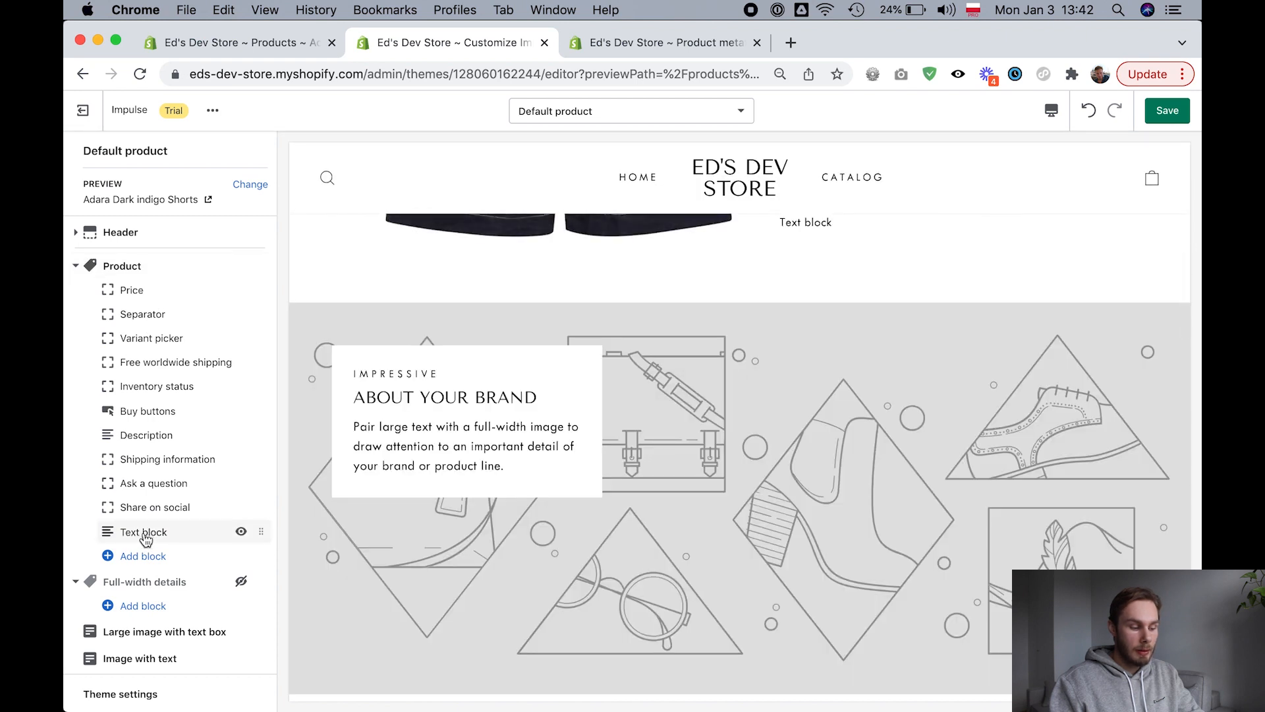
click(138, 533)
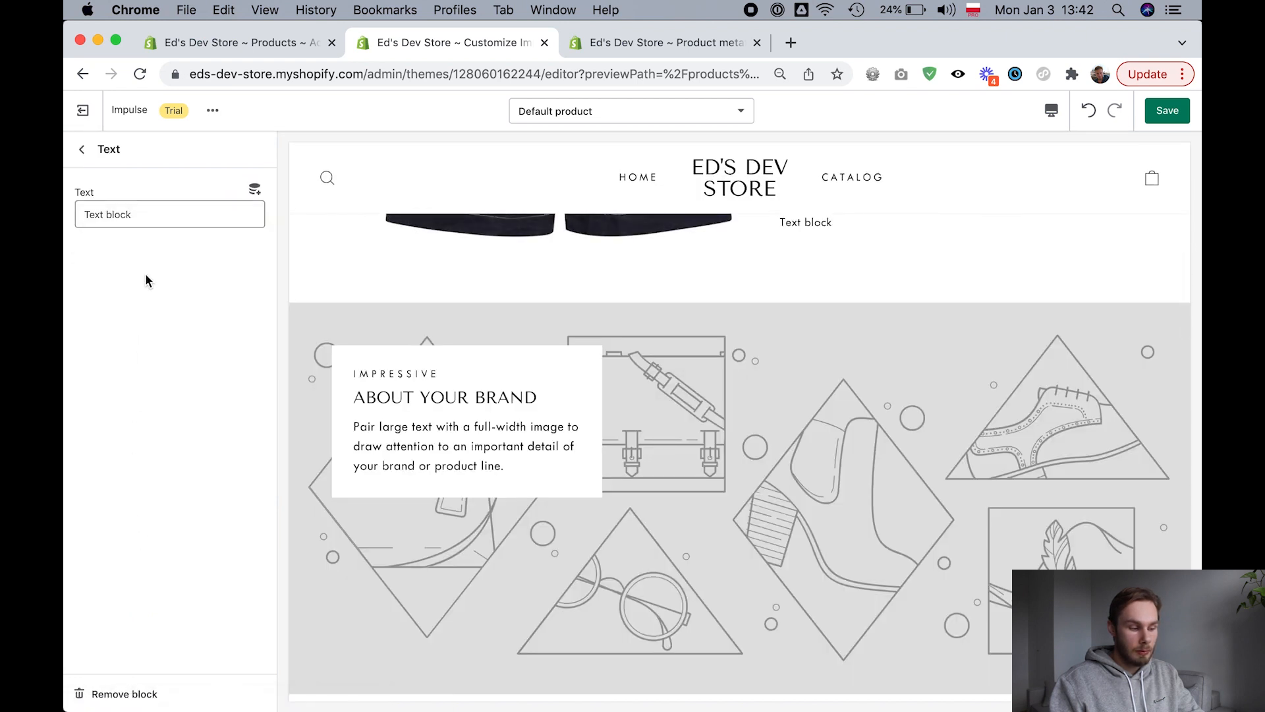
click(82, 149)
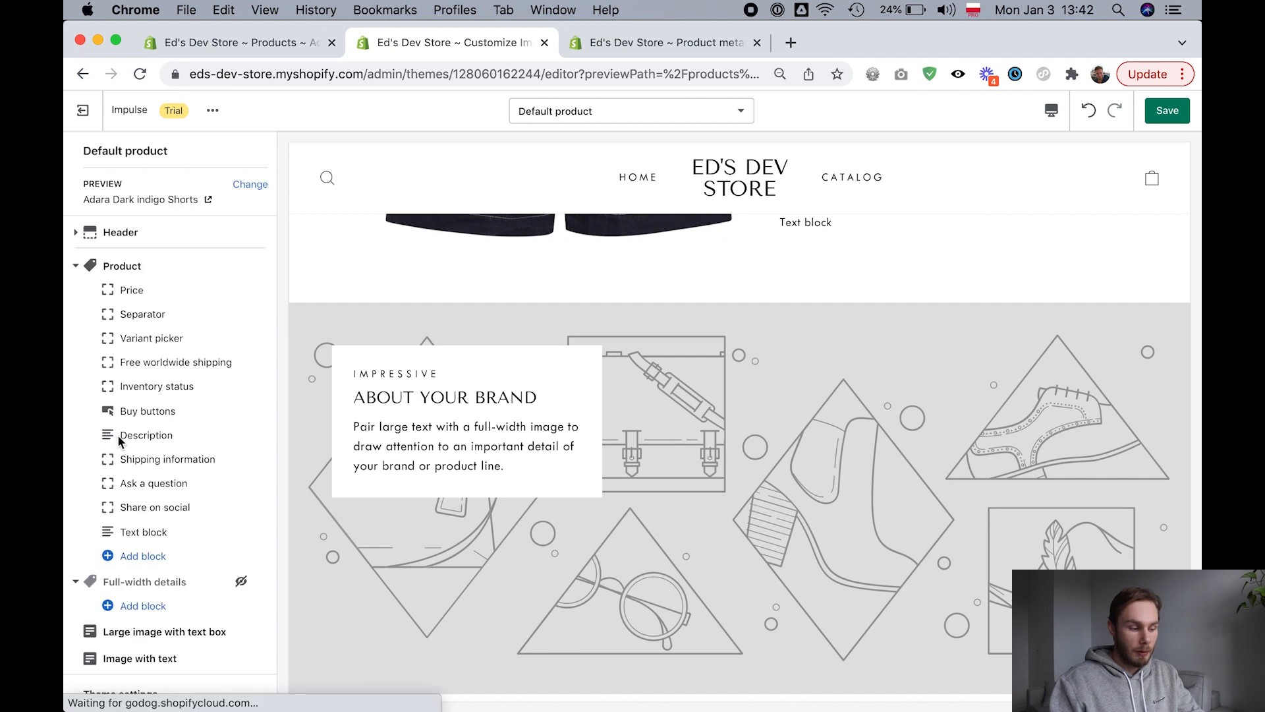
Move the new text block between Price and Separator in the Product section.
scroll(821, 424, up, 8)
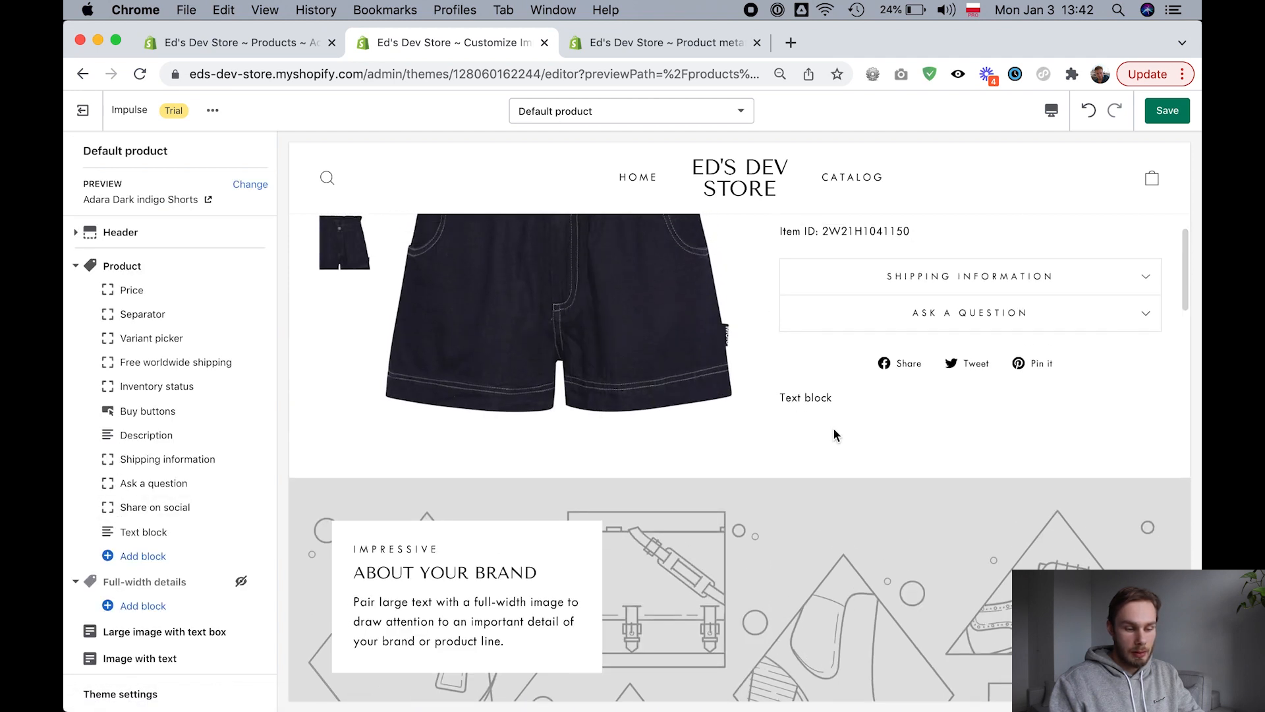
scroll(834, 428, down, 5)
mouse_move(256, 530)
drag(256, 529, 239, 311)
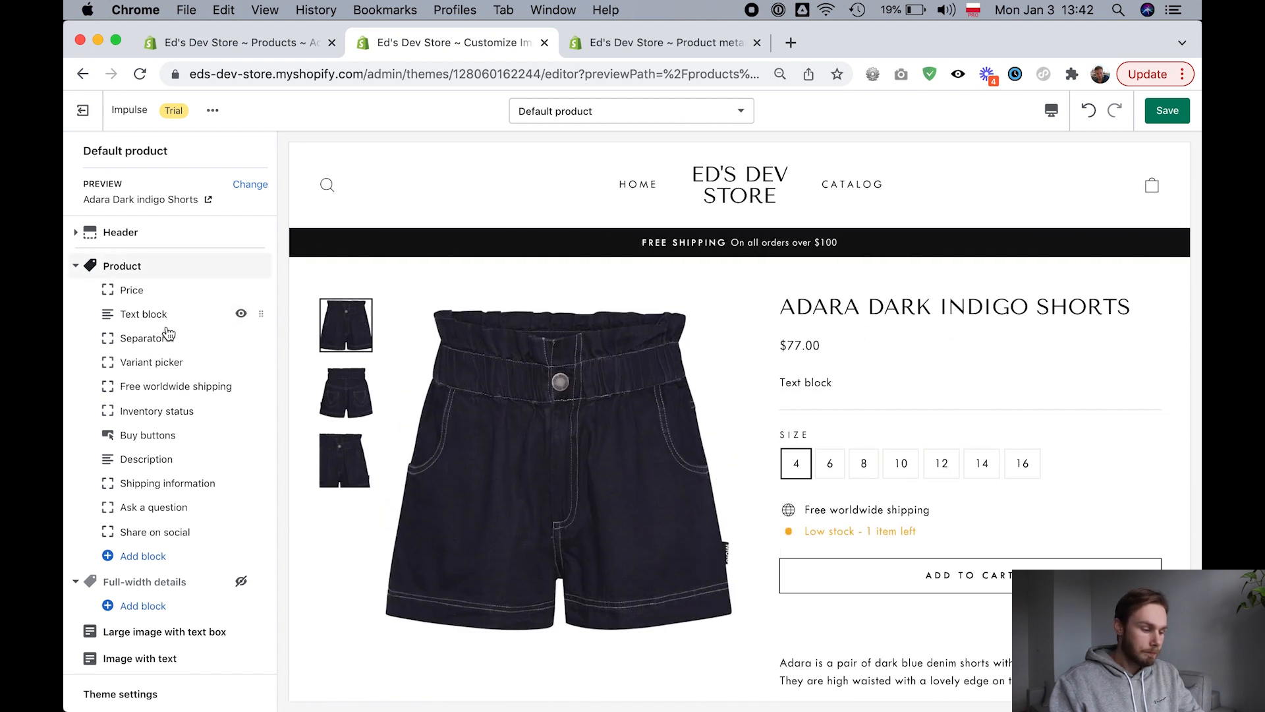
Inspect the Text field in the text block's settings and return to the block list.
click(143, 315)
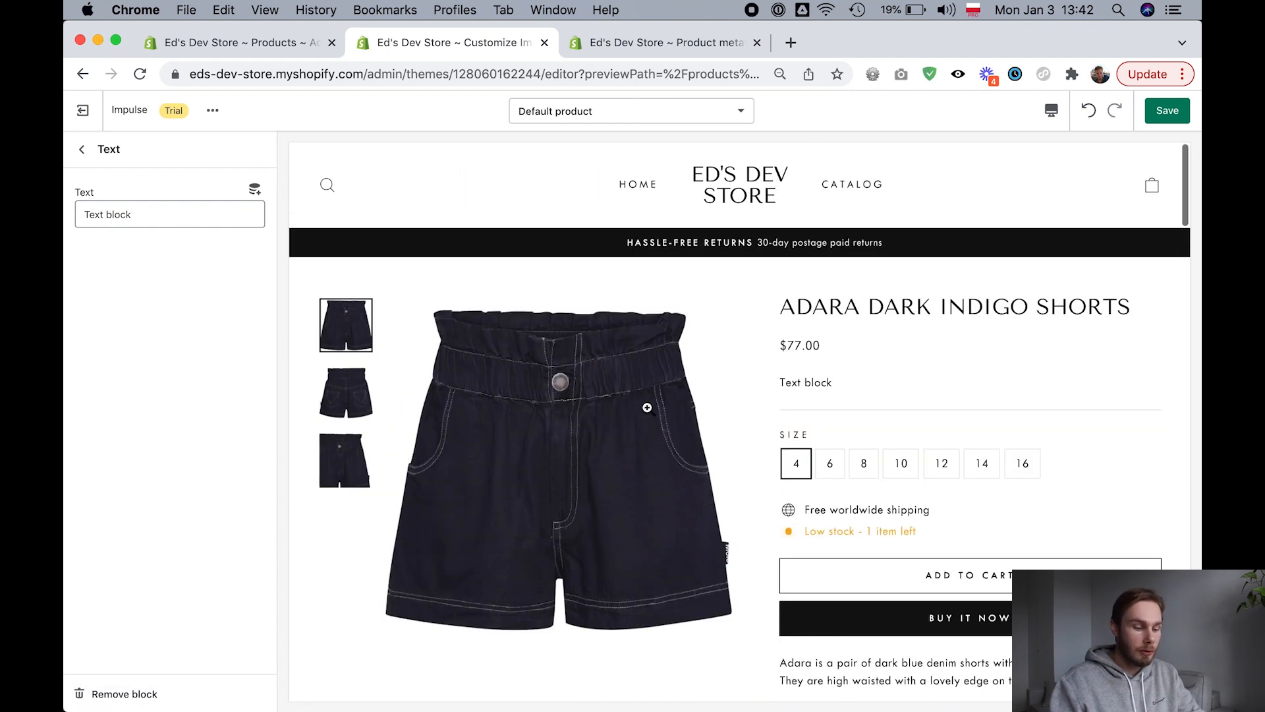
click(195, 205)
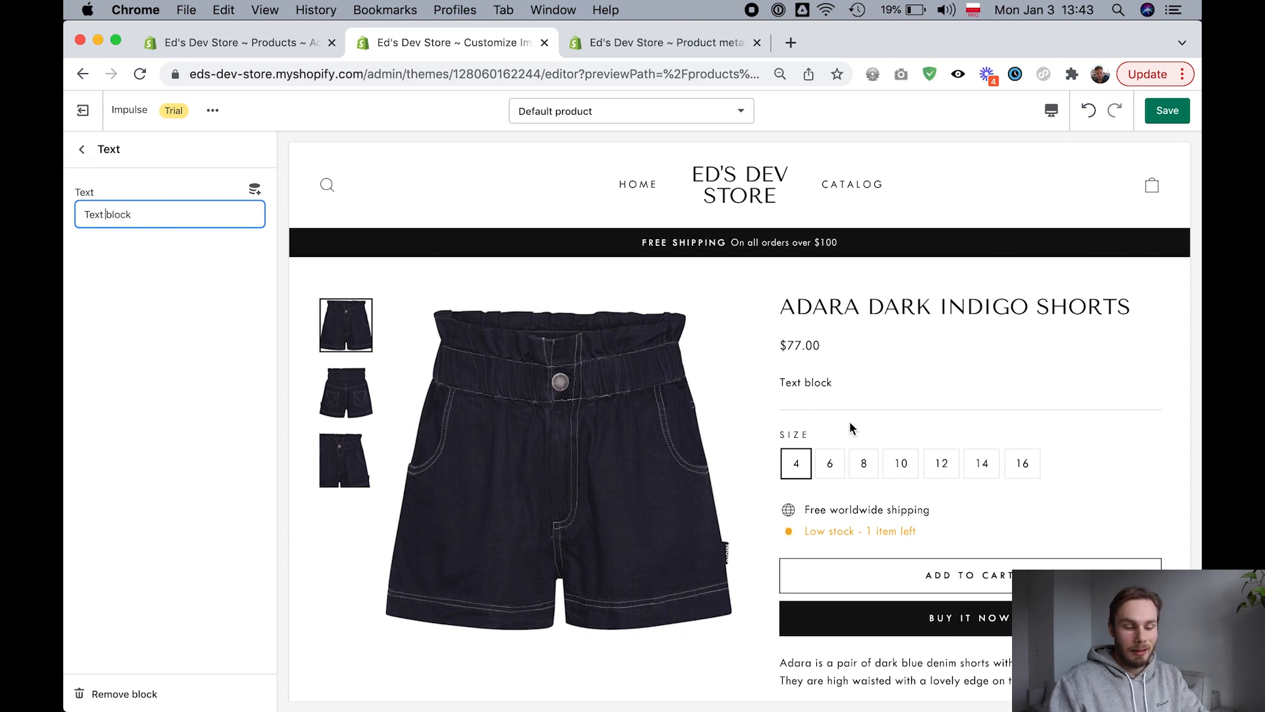
click(84, 150)
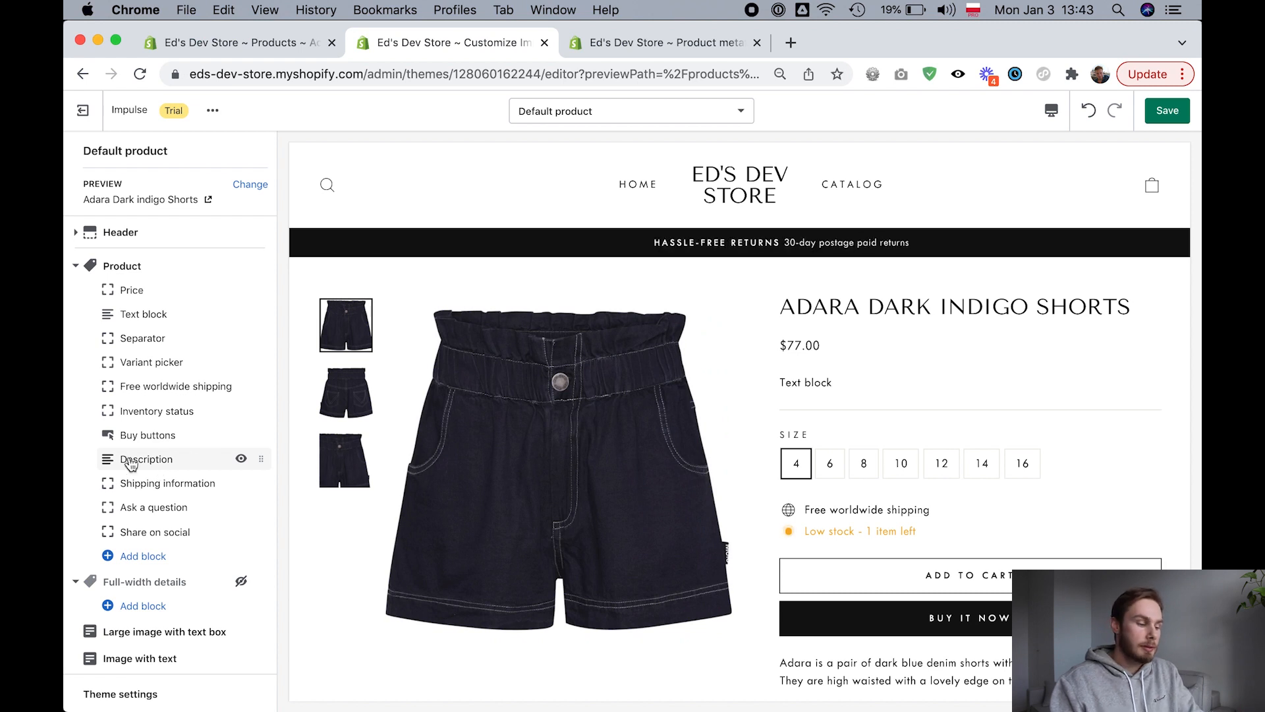
Insert the Product Intro Line metafield as a dynamic source in the text block between Price and Separator.
click(158, 315)
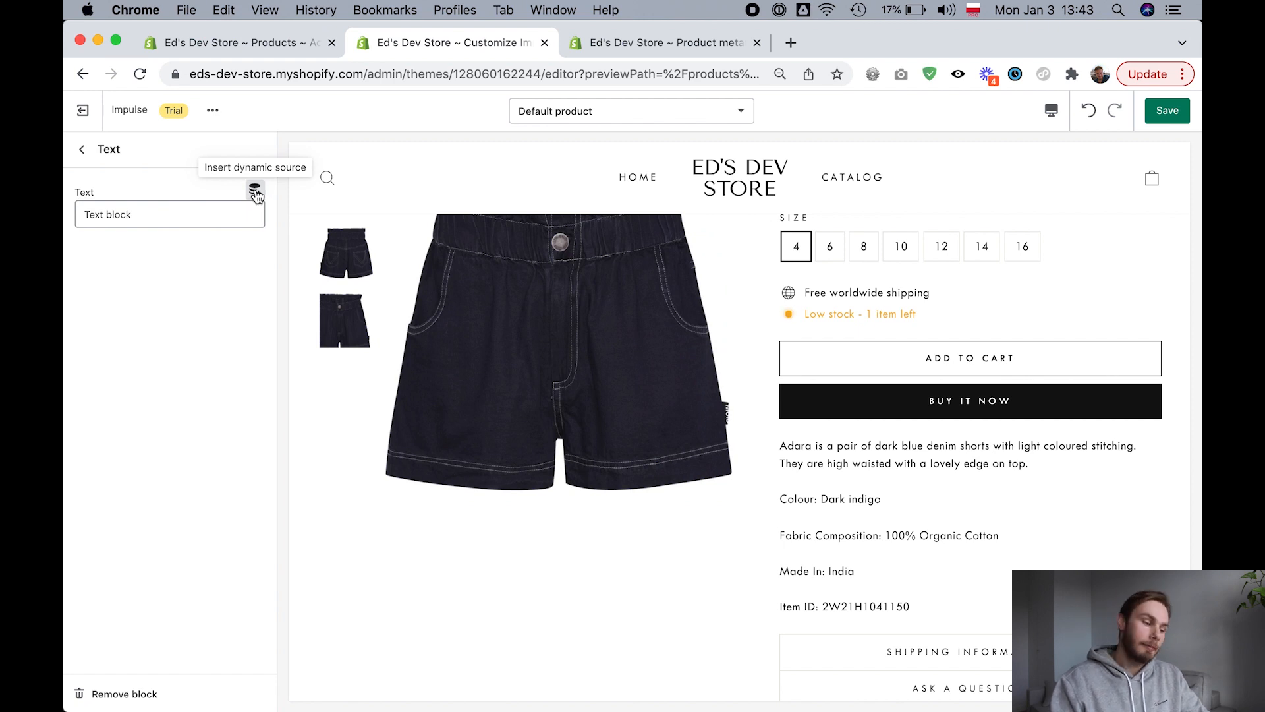
click(255, 191)
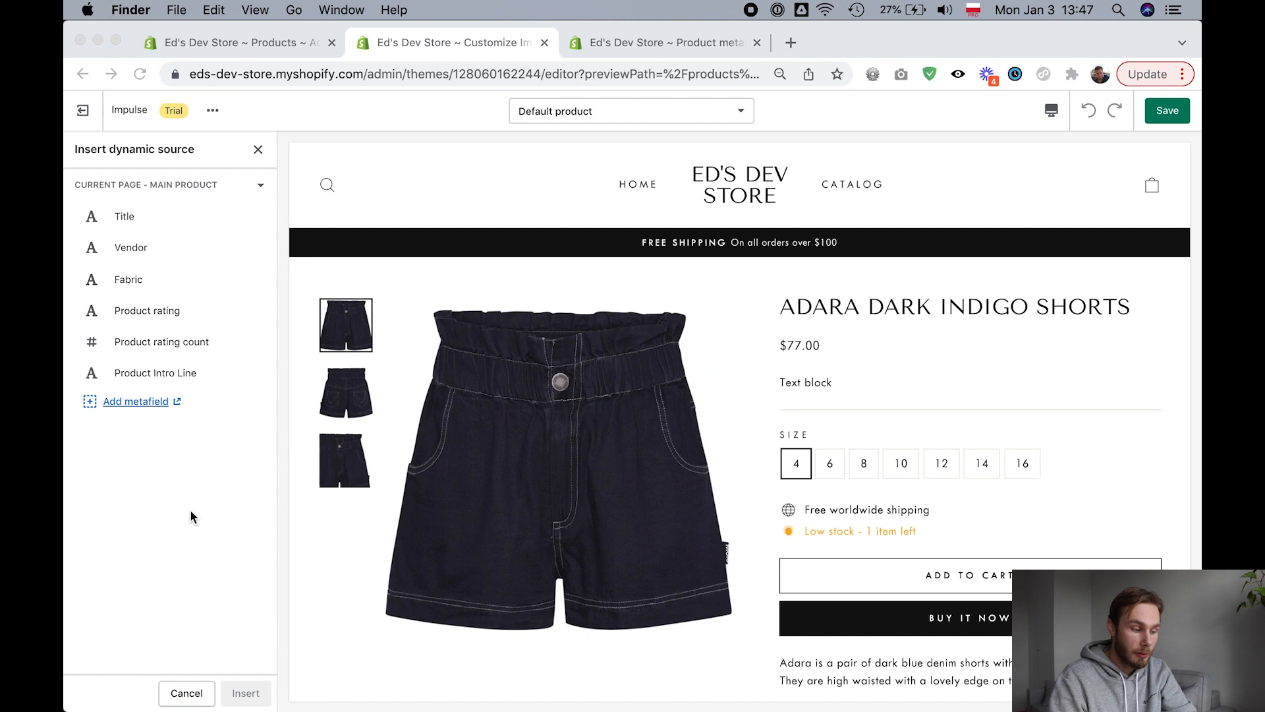
click(169, 373)
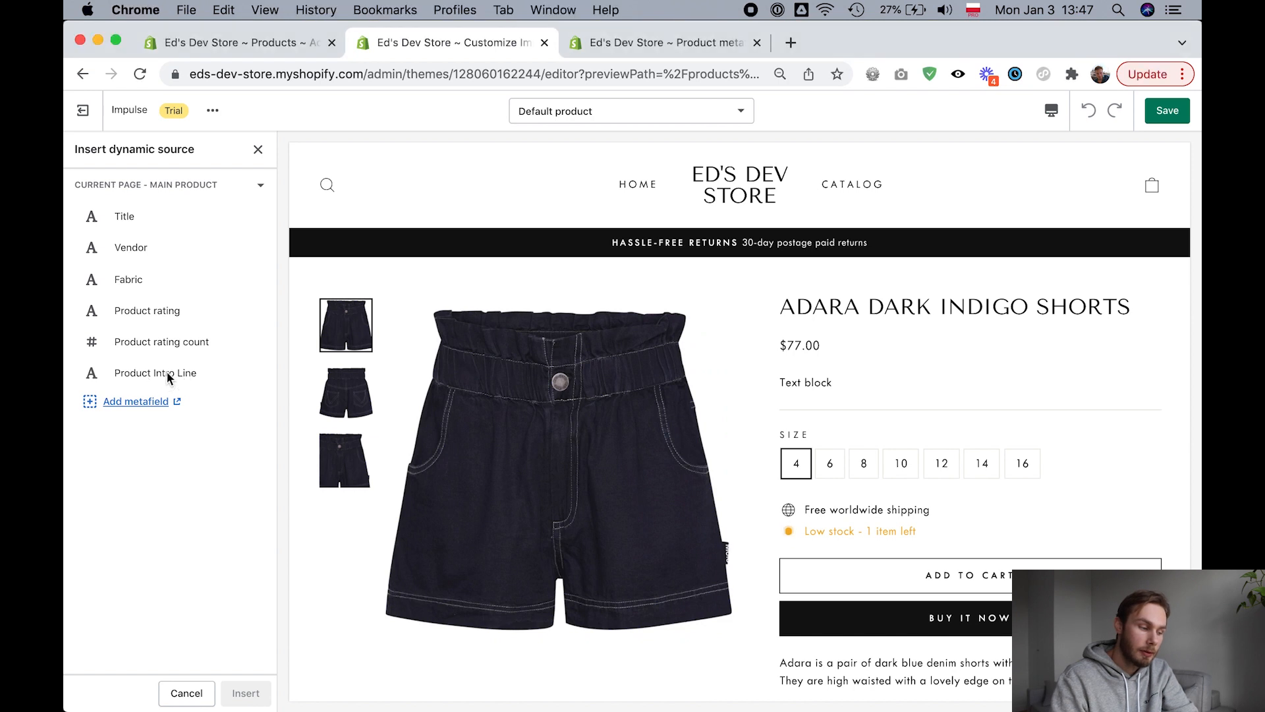
click(138, 373)
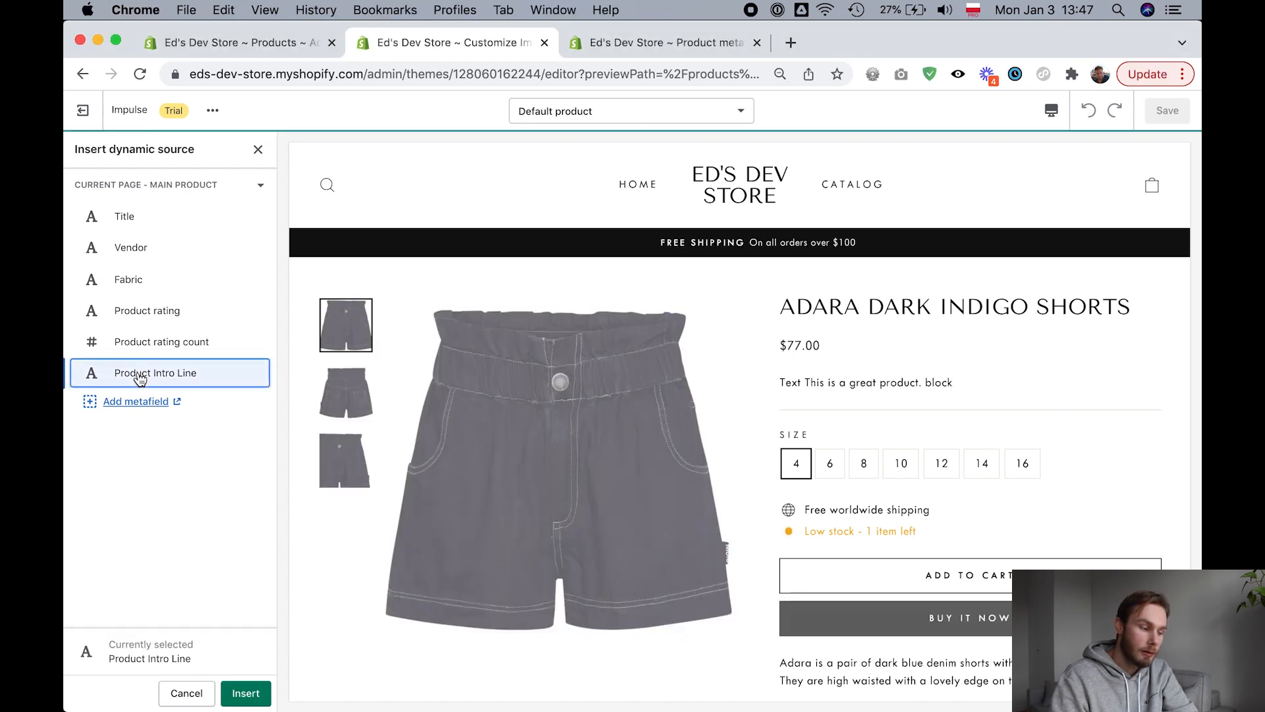
click(246, 693)
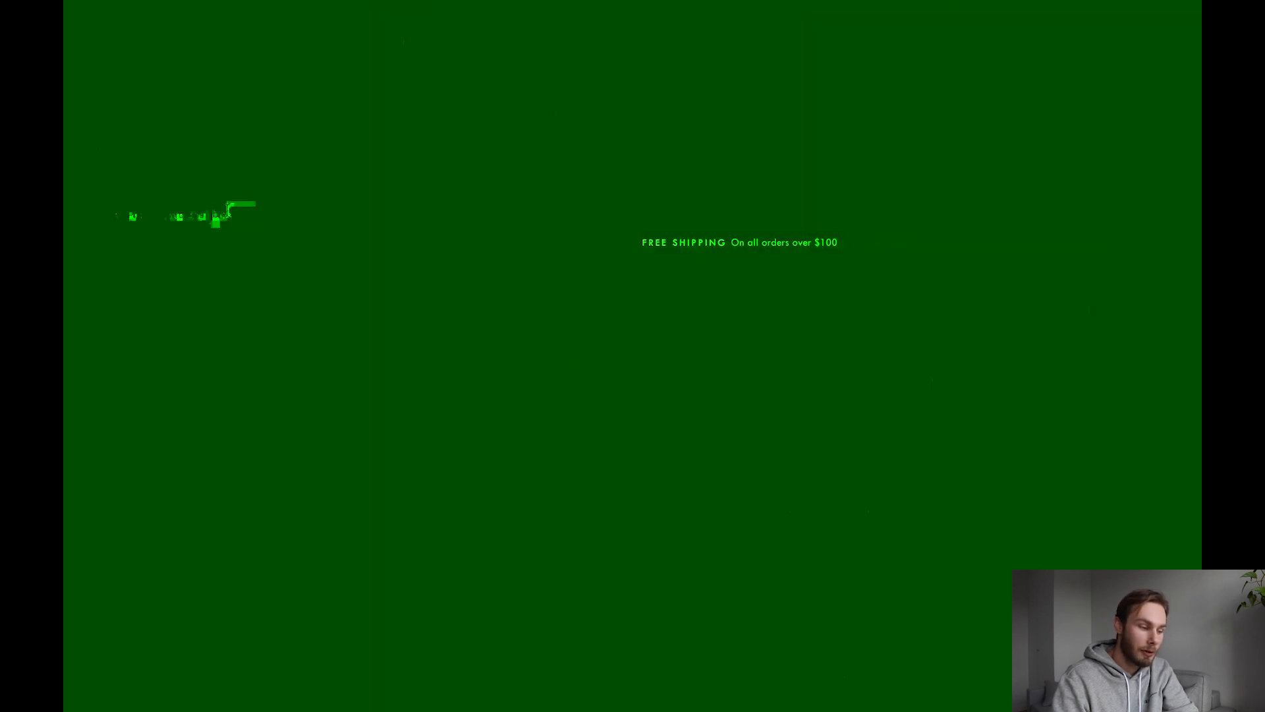
Delete the placeholder words "Text" and "block" around the Product Intro Line source in the Text field.
click(245, 214)
key(alt+shift+Left)
key(BackSpace)
key(super+Left)
key(alt+shift+Right)
key(BackSpace)
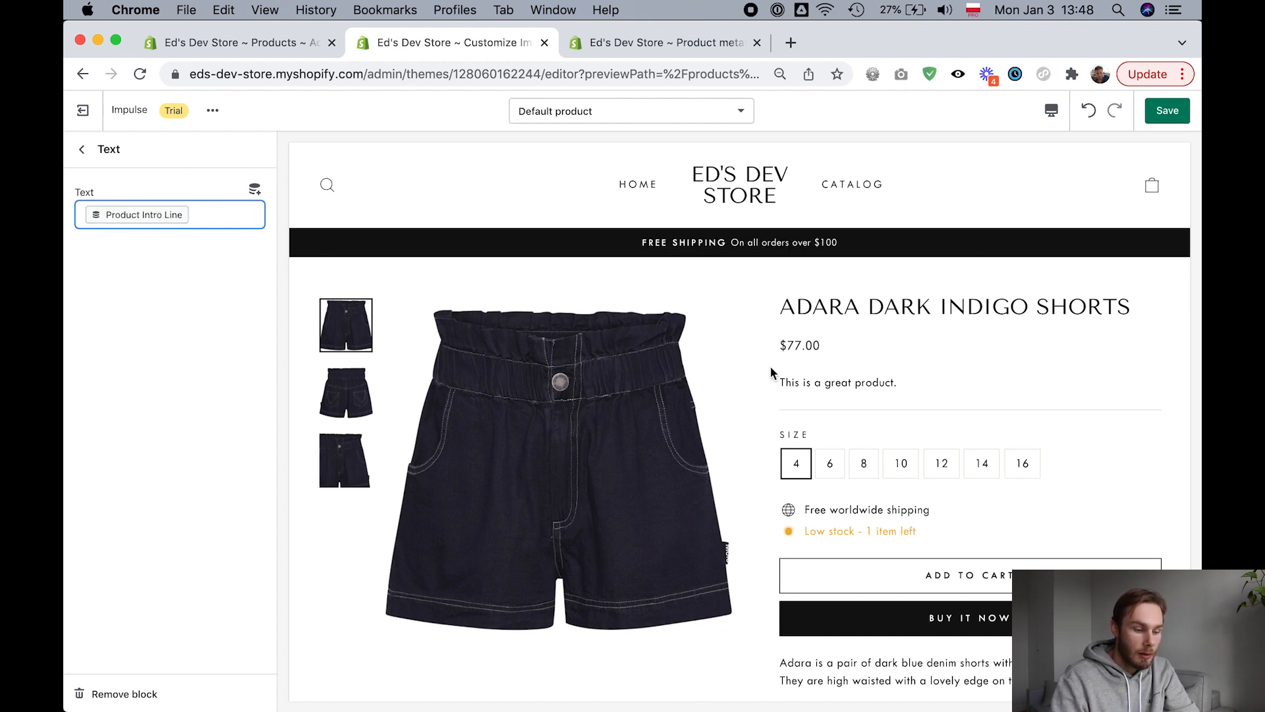
Compare the intro line and description in the preview with the product's metafields and the product metafield definitions.
drag(780, 381, 889, 381)
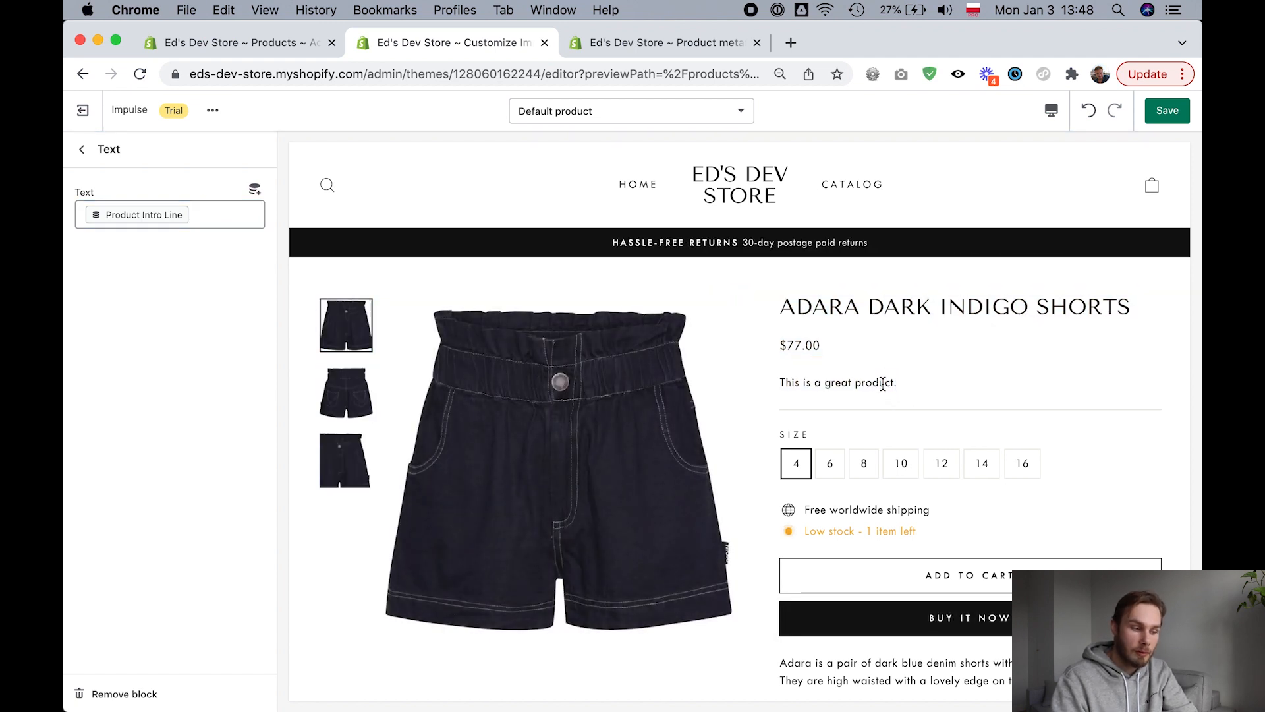
click(227, 44)
scroll(398, 444, down, 15)
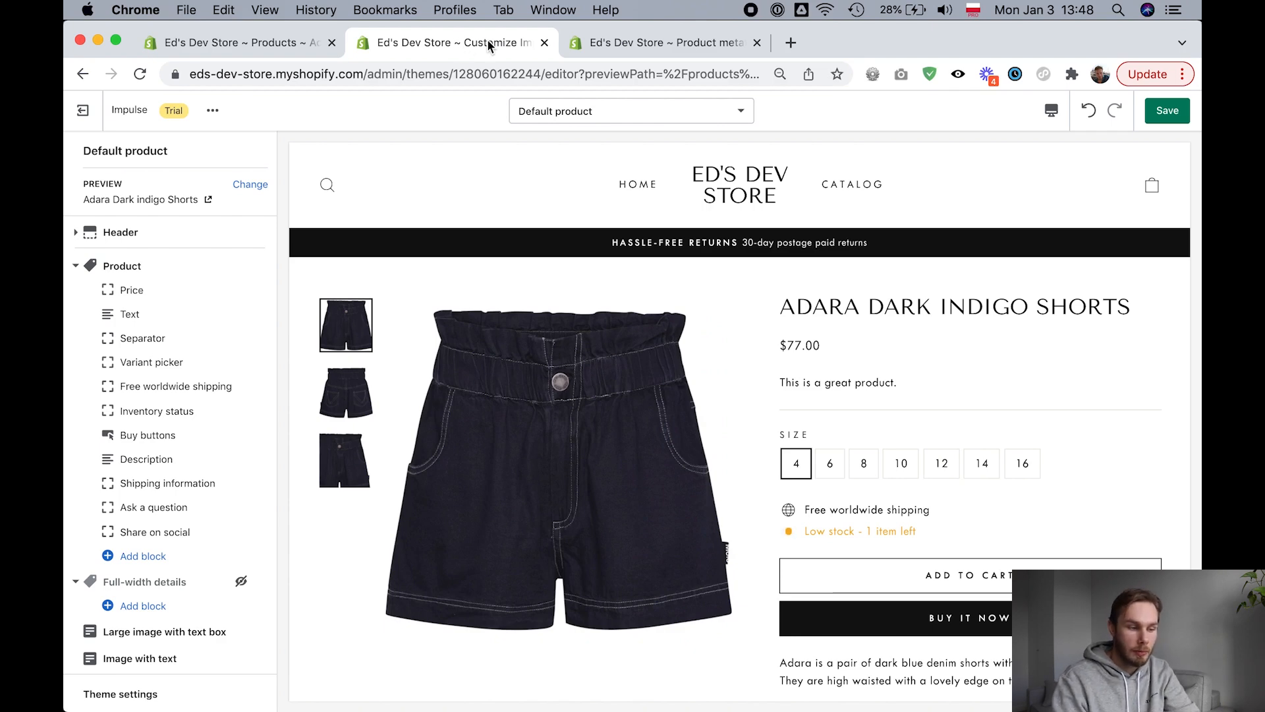
click(667, 42)
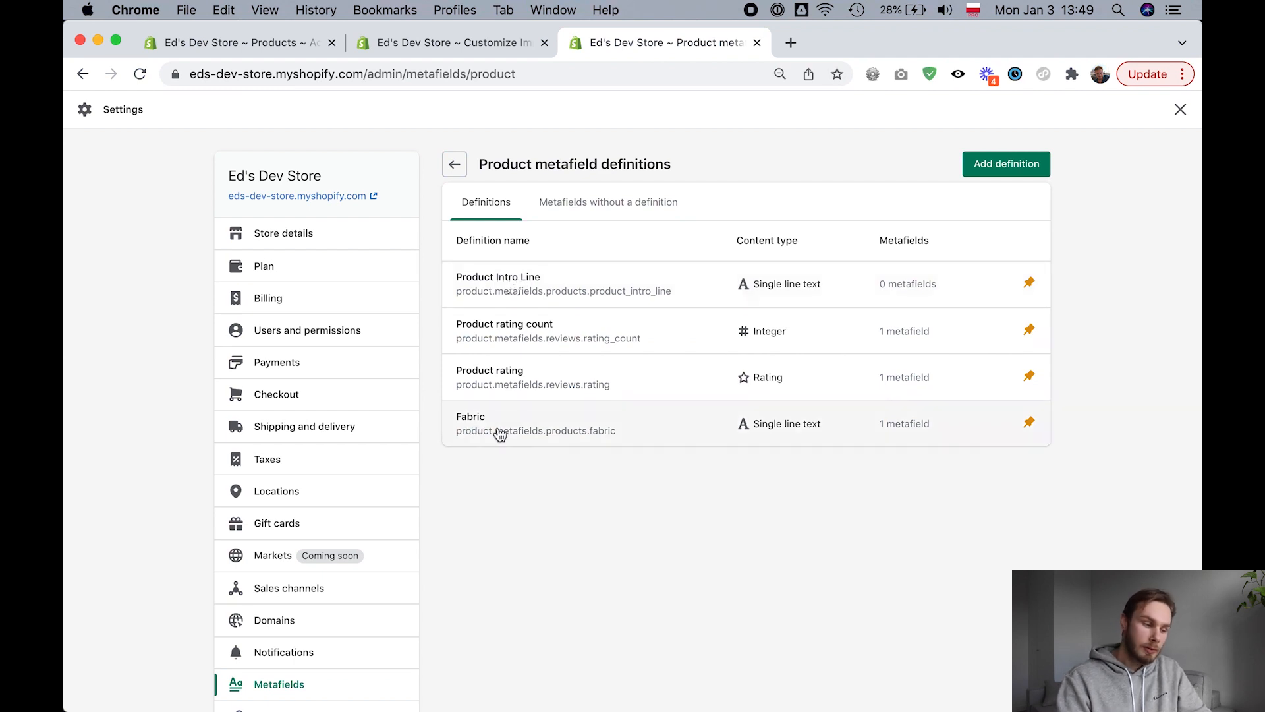
click(422, 44)
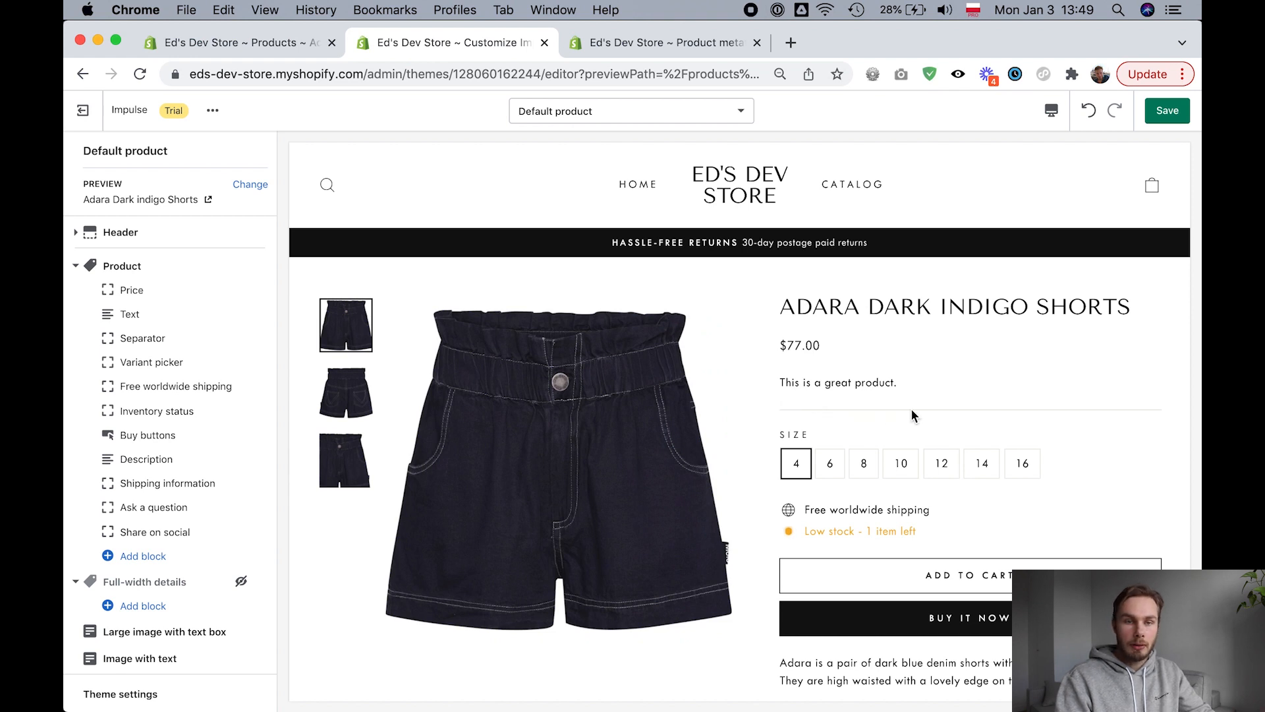
scroll(912, 413, down, 2)
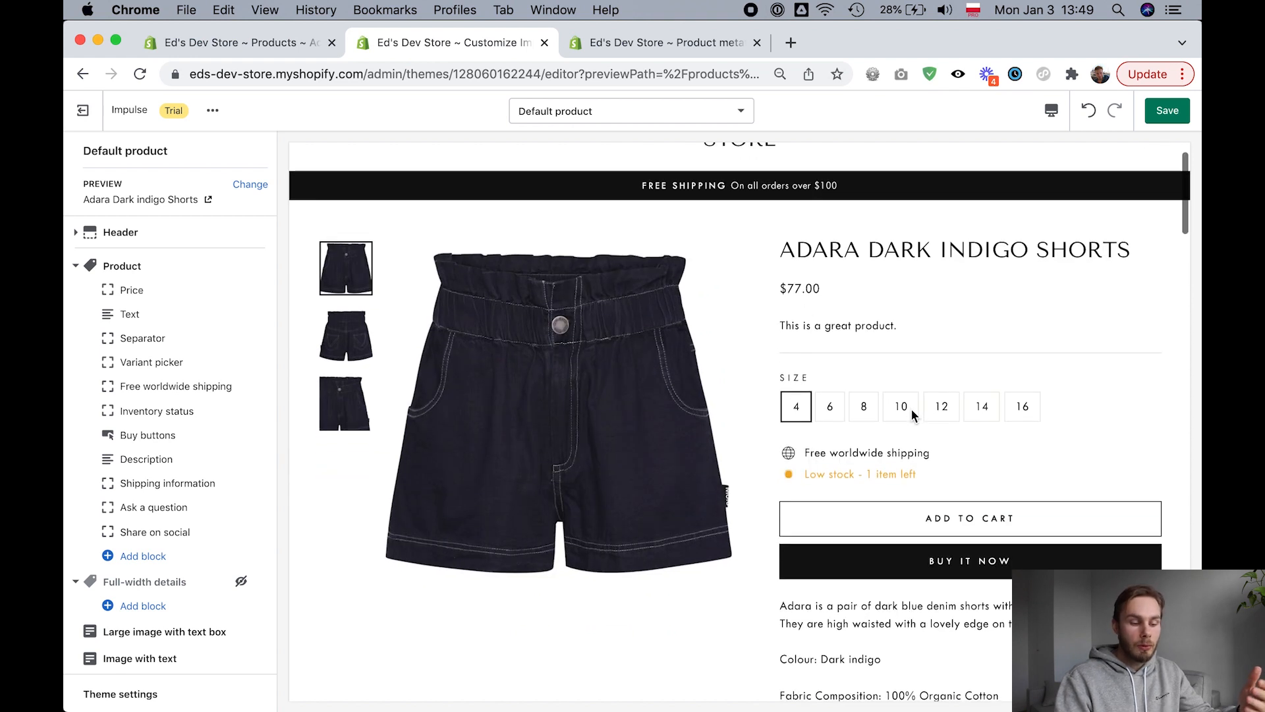
scroll(911, 409, down, 10)
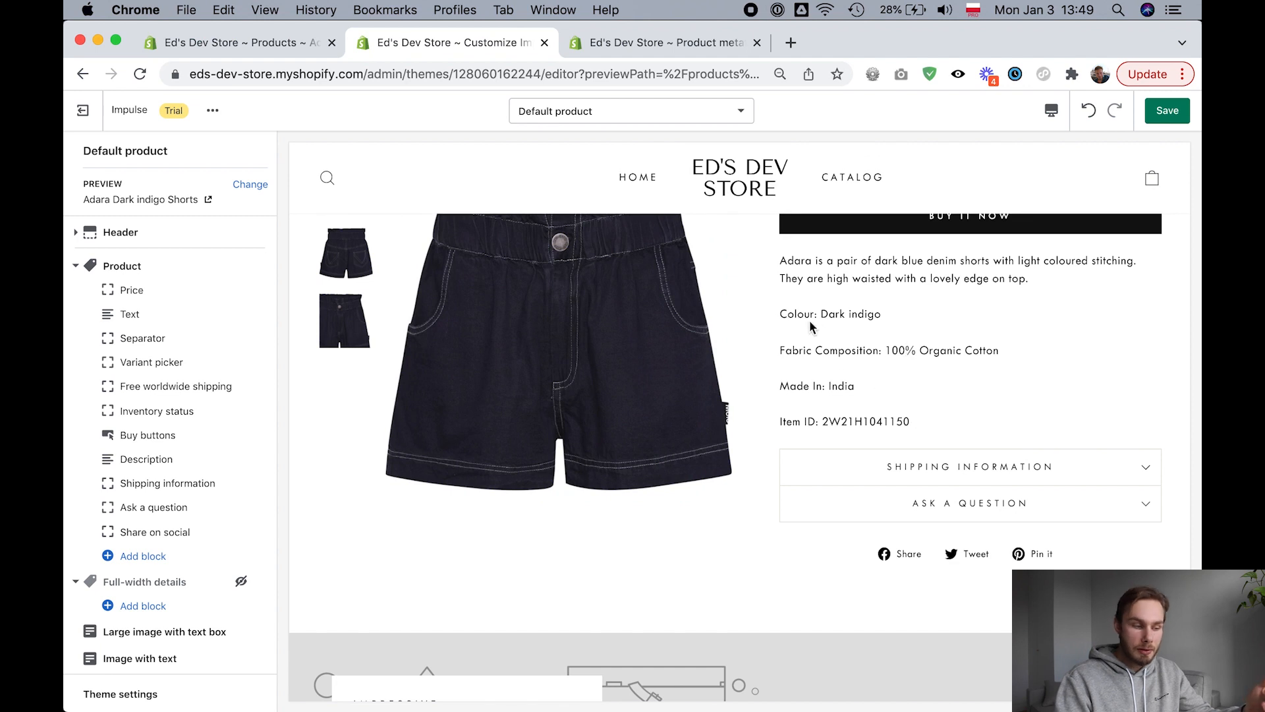
scroll(945, 406, up, 12)
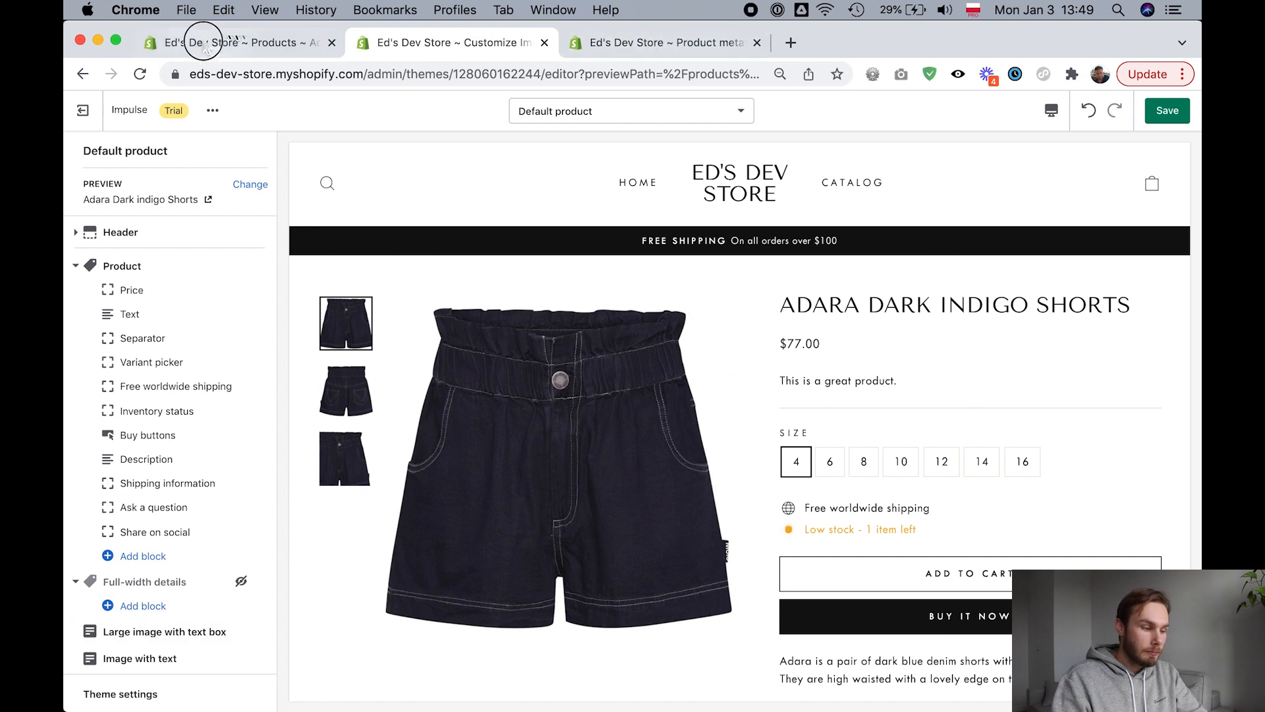
click(179, 42)
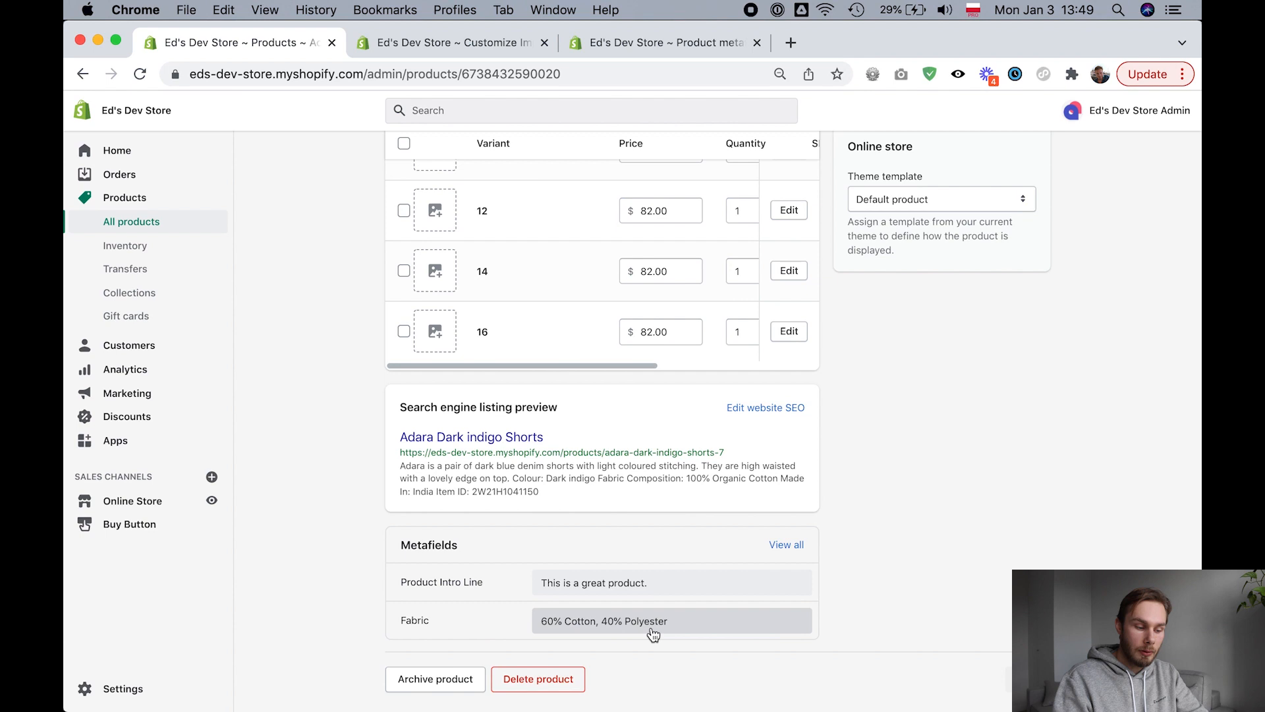
click(455, 43)
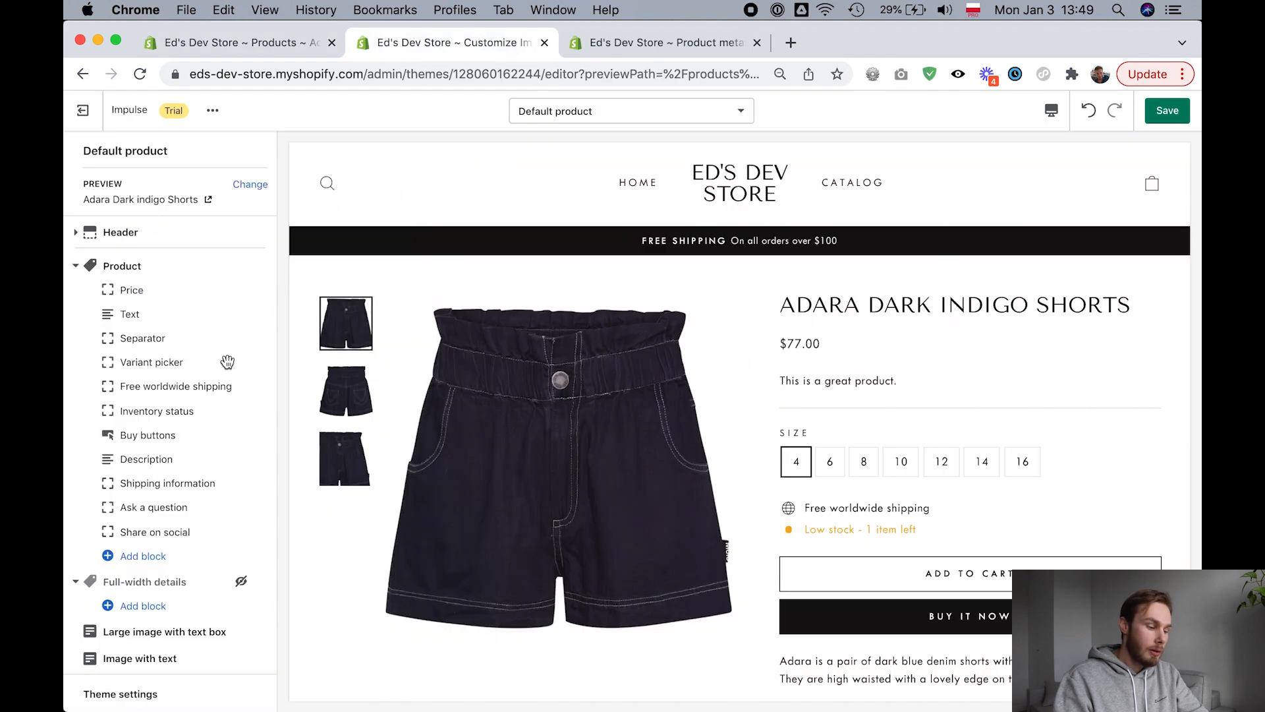
Add another Text block to the Product section and move it directly below Price.
click(144, 558)
click(156, 302)
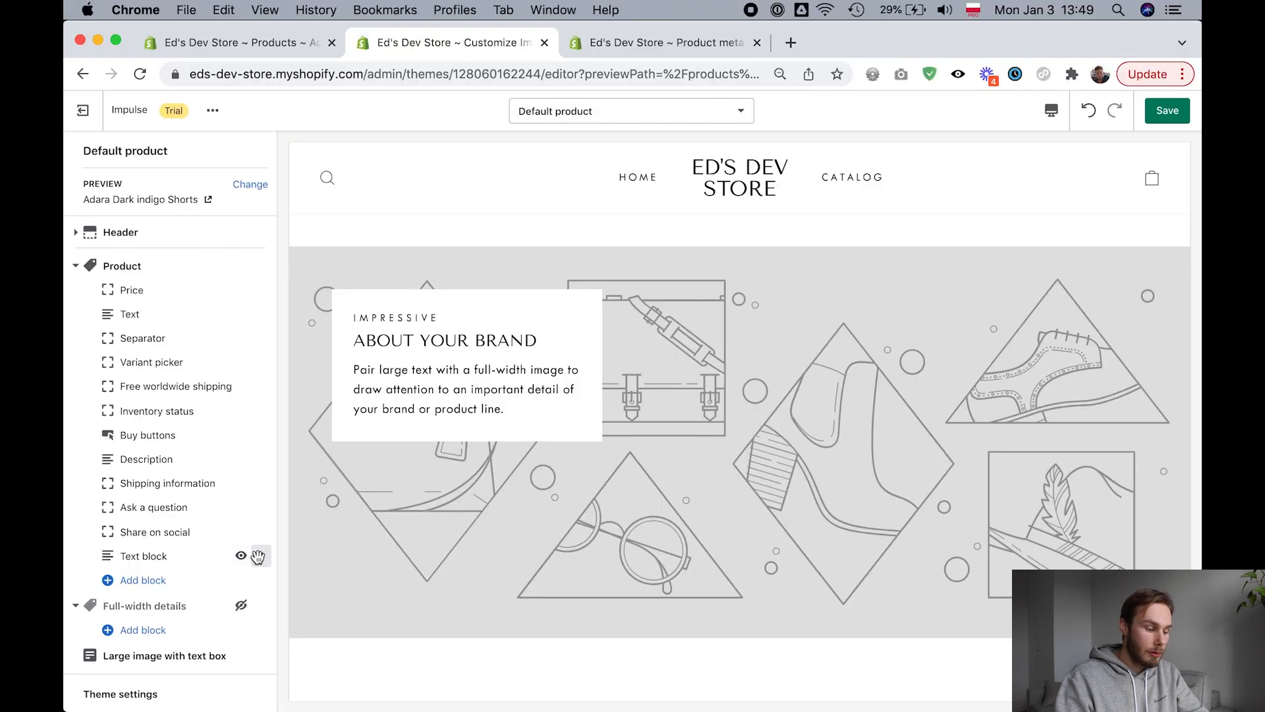
drag(261, 556, 259, 319)
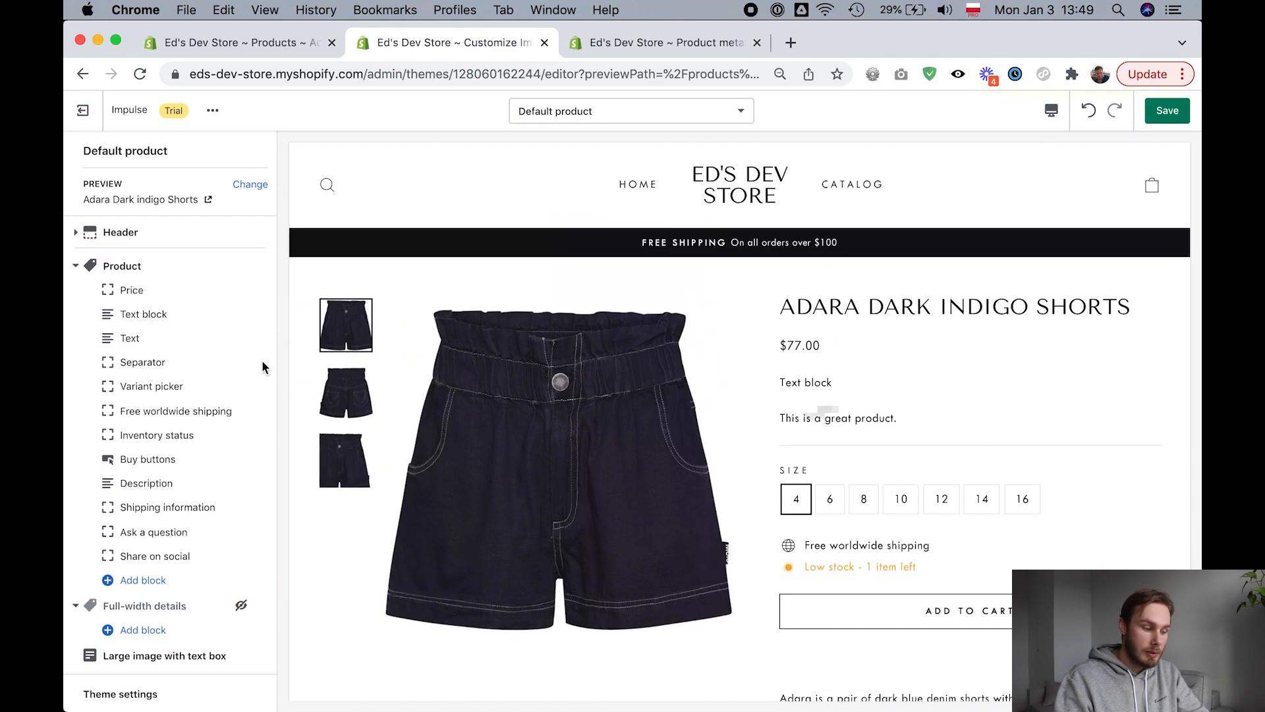
Insert the Fabric metafield as a dynamic source in the new text block and replace its placeholder text with "Fabric:".
click(152, 317)
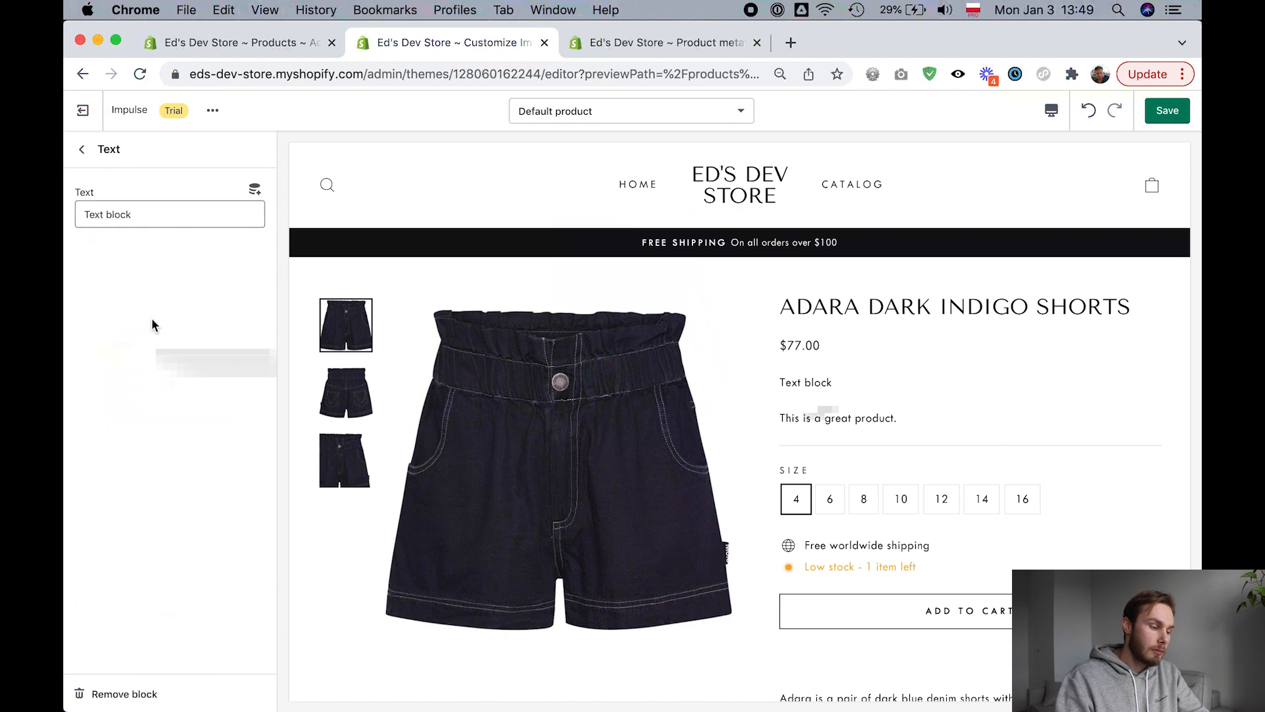
click(207, 222)
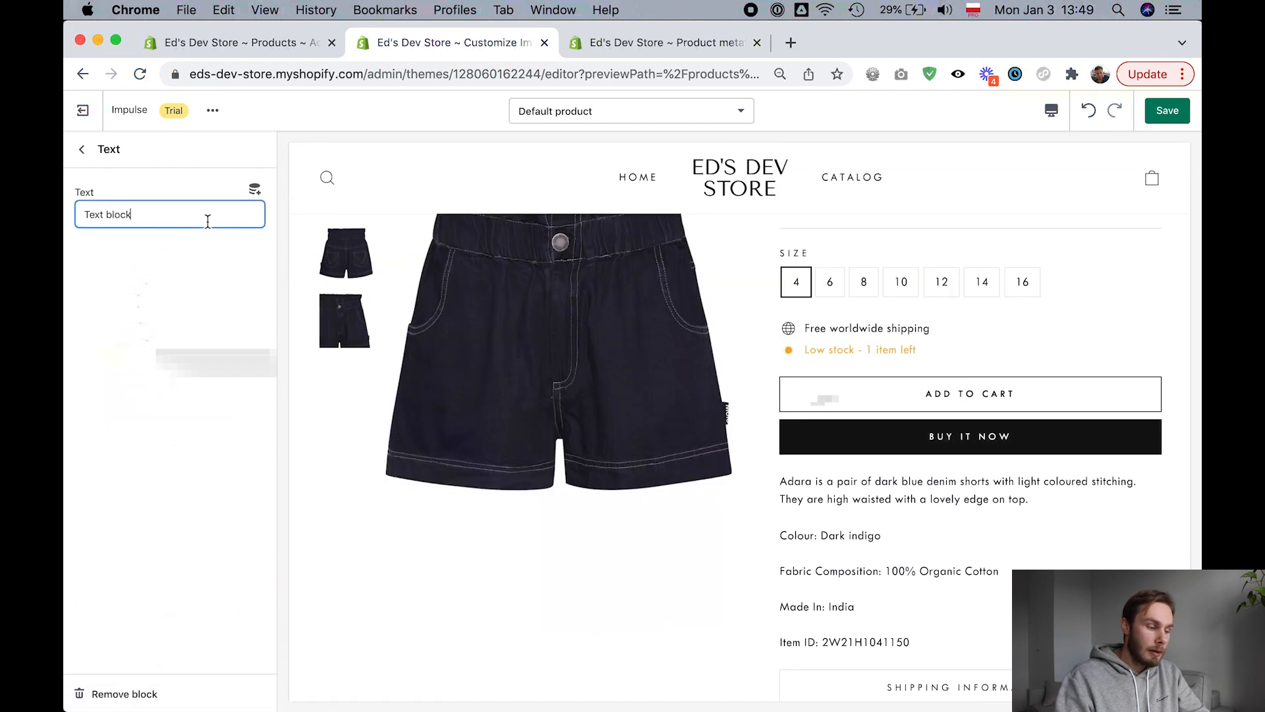
click(255, 189)
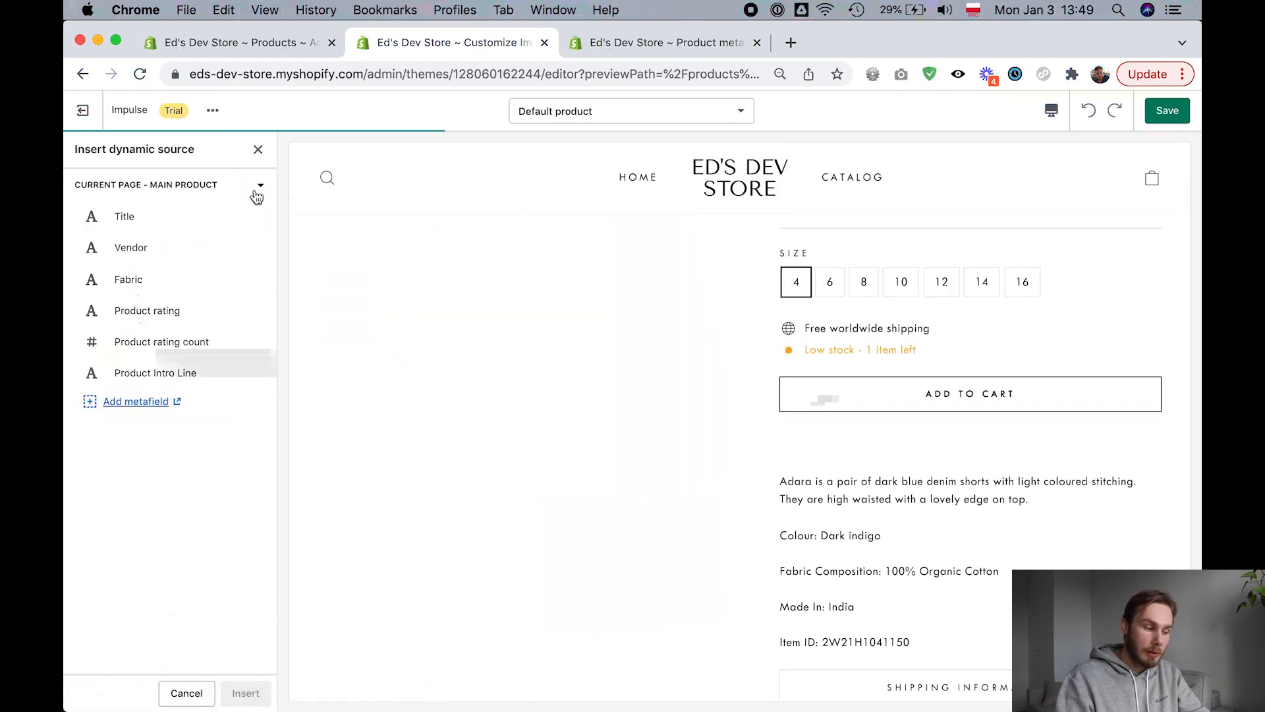
click(135, 282)
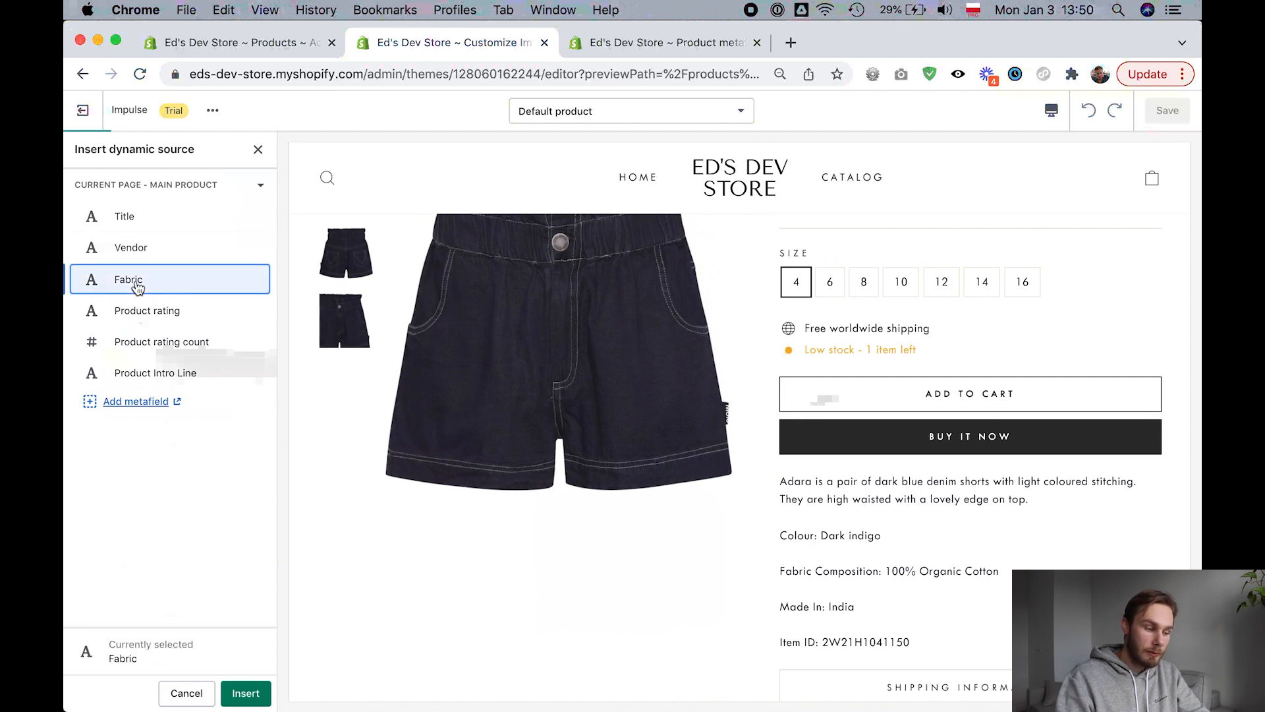
click(245, 693)
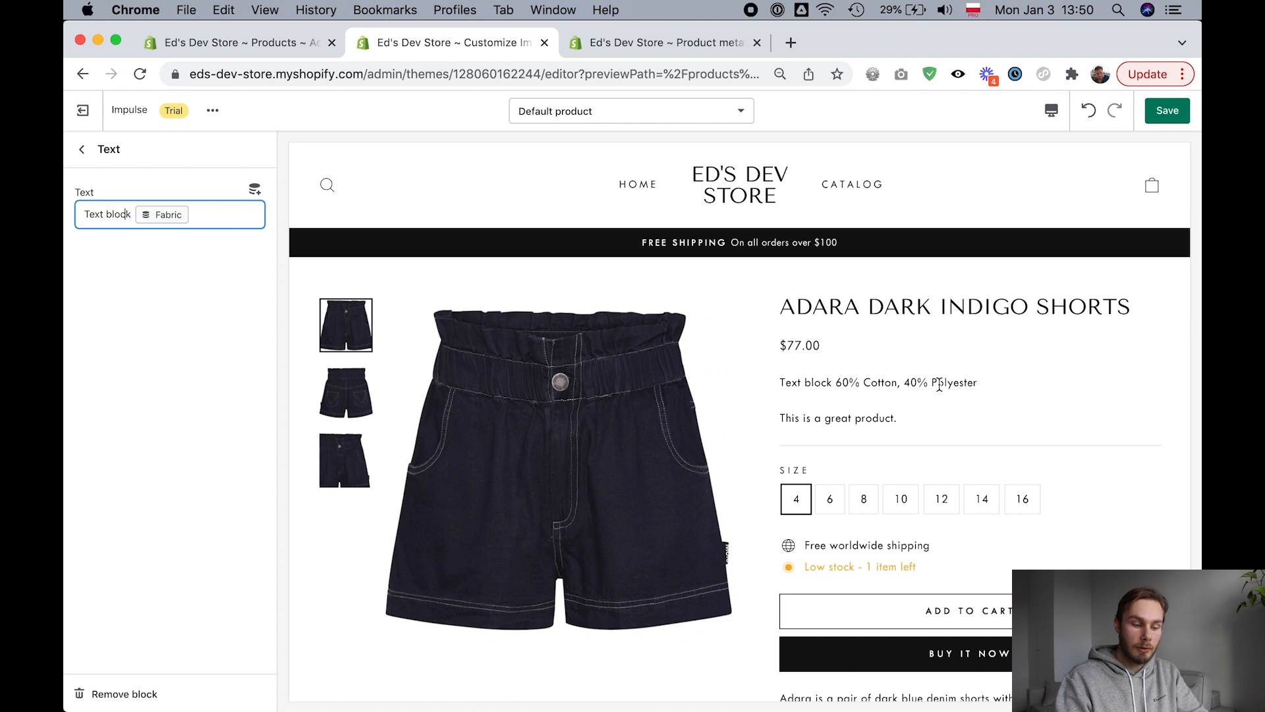
triple_click(114, 214)
text(Fabric:)
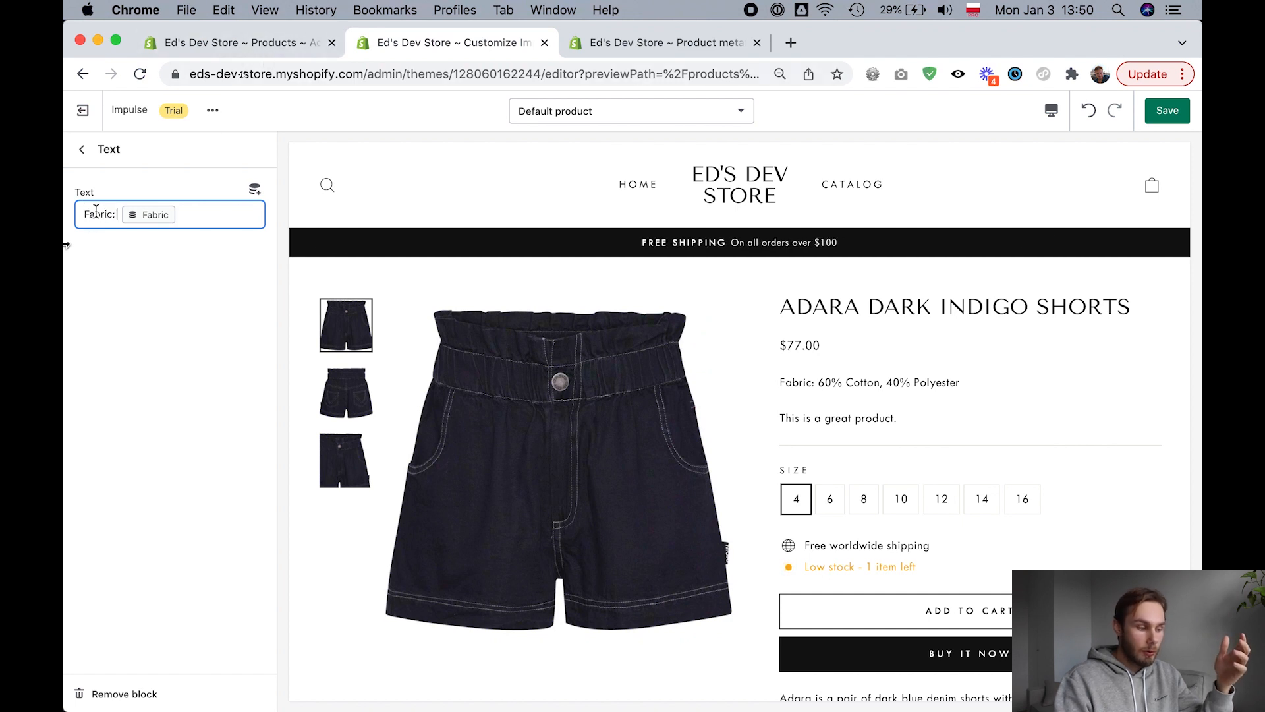
Check the Fabric metafield on the product page, and save the default product template.
click(245, 42)
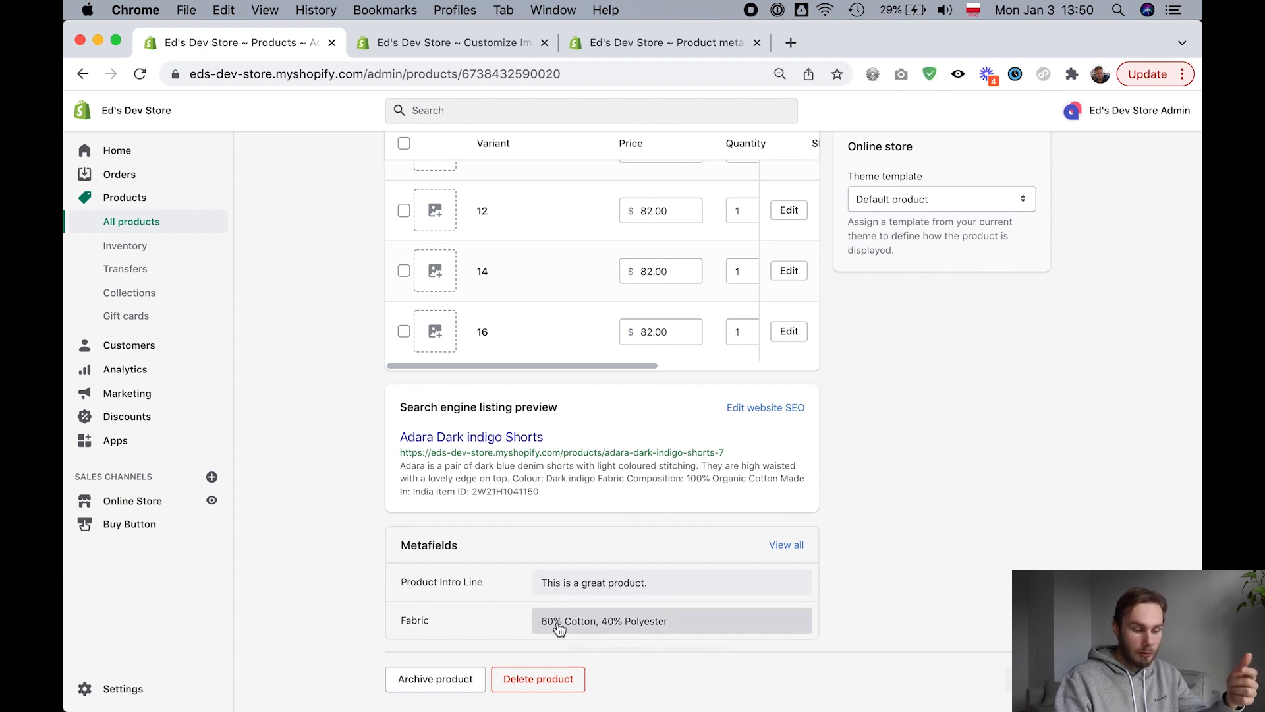
click(411, 44)
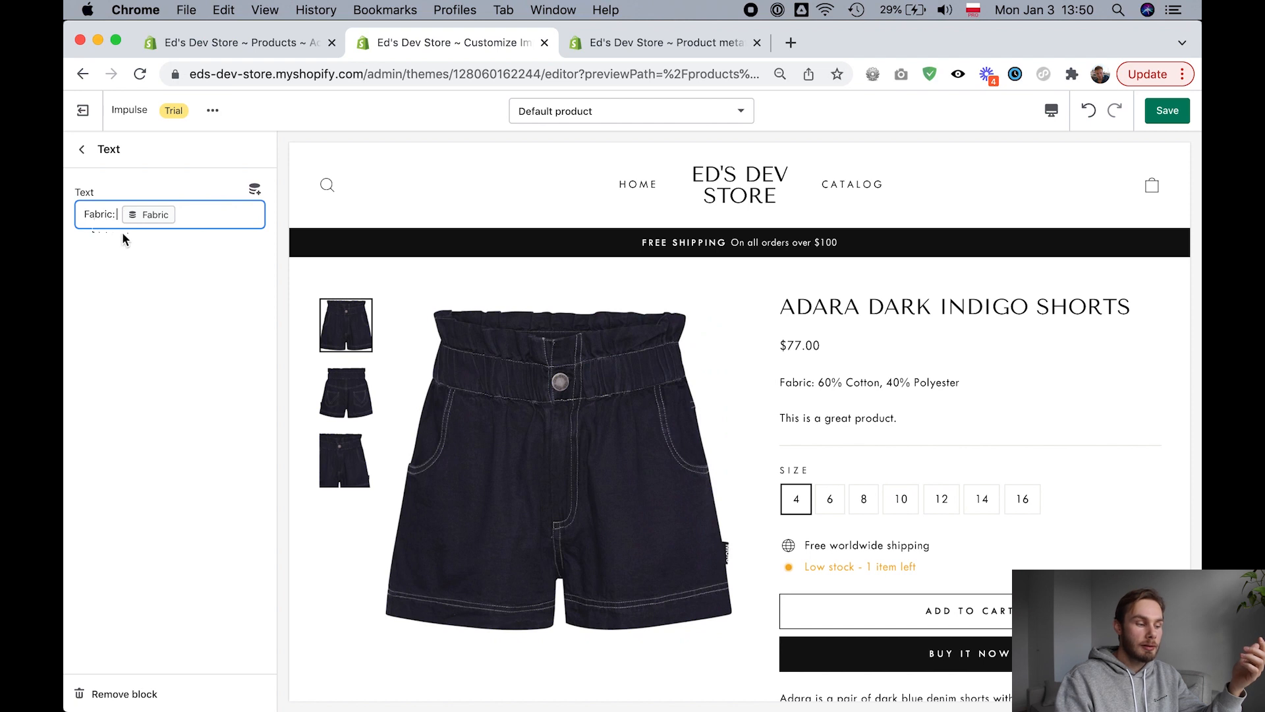
click(203, 41)
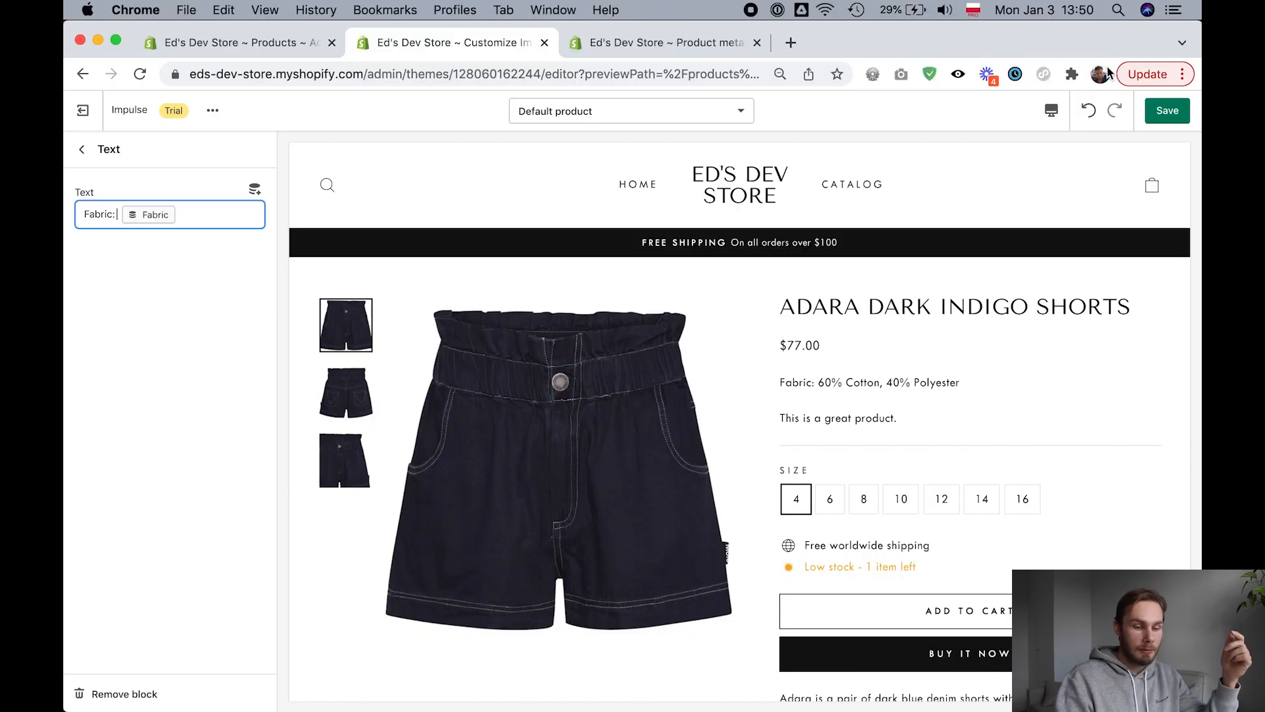
click(1168, 110)
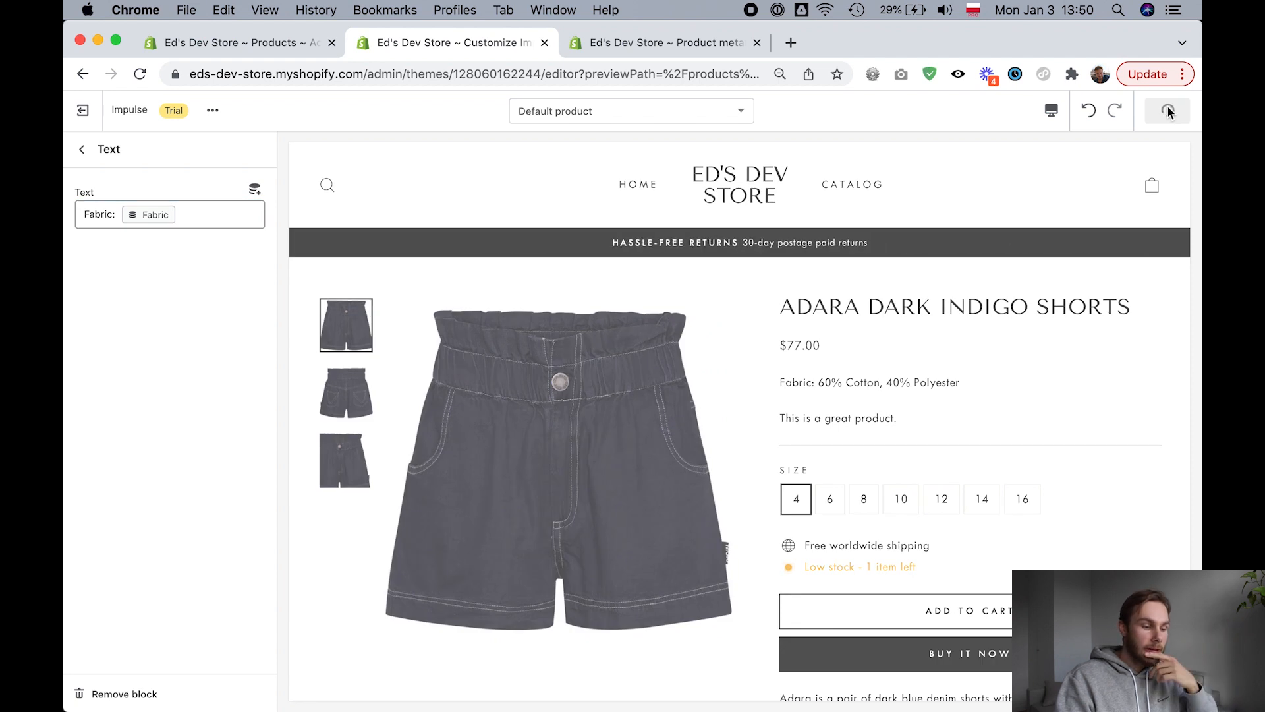